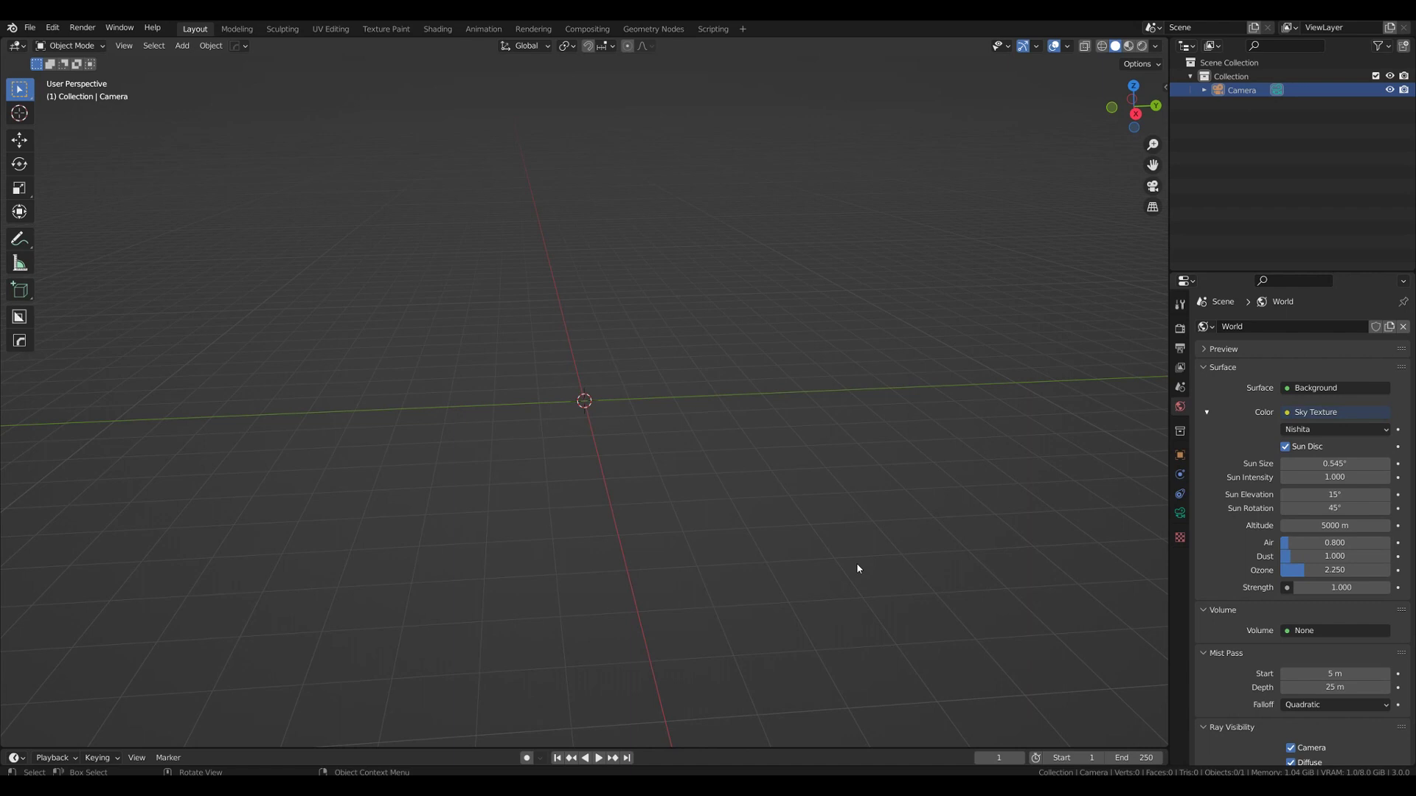
- Open the viewport sidebar to the True Terrain tab, with Height Map as landscape source
key(n)
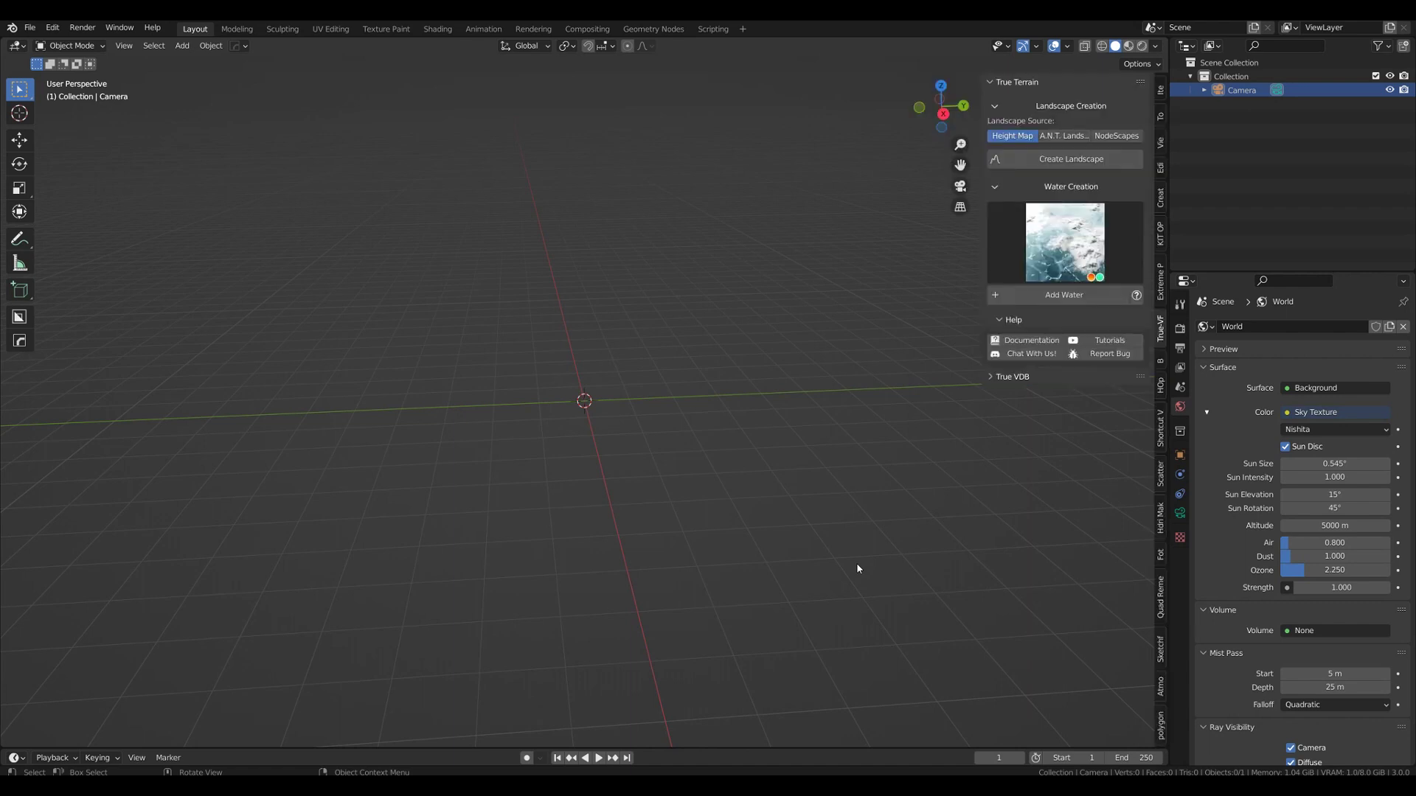
- Create a landscape from River_Canyon.exr in the bookmarked True-Terrain Heightmaps folder
click(1048, 160)
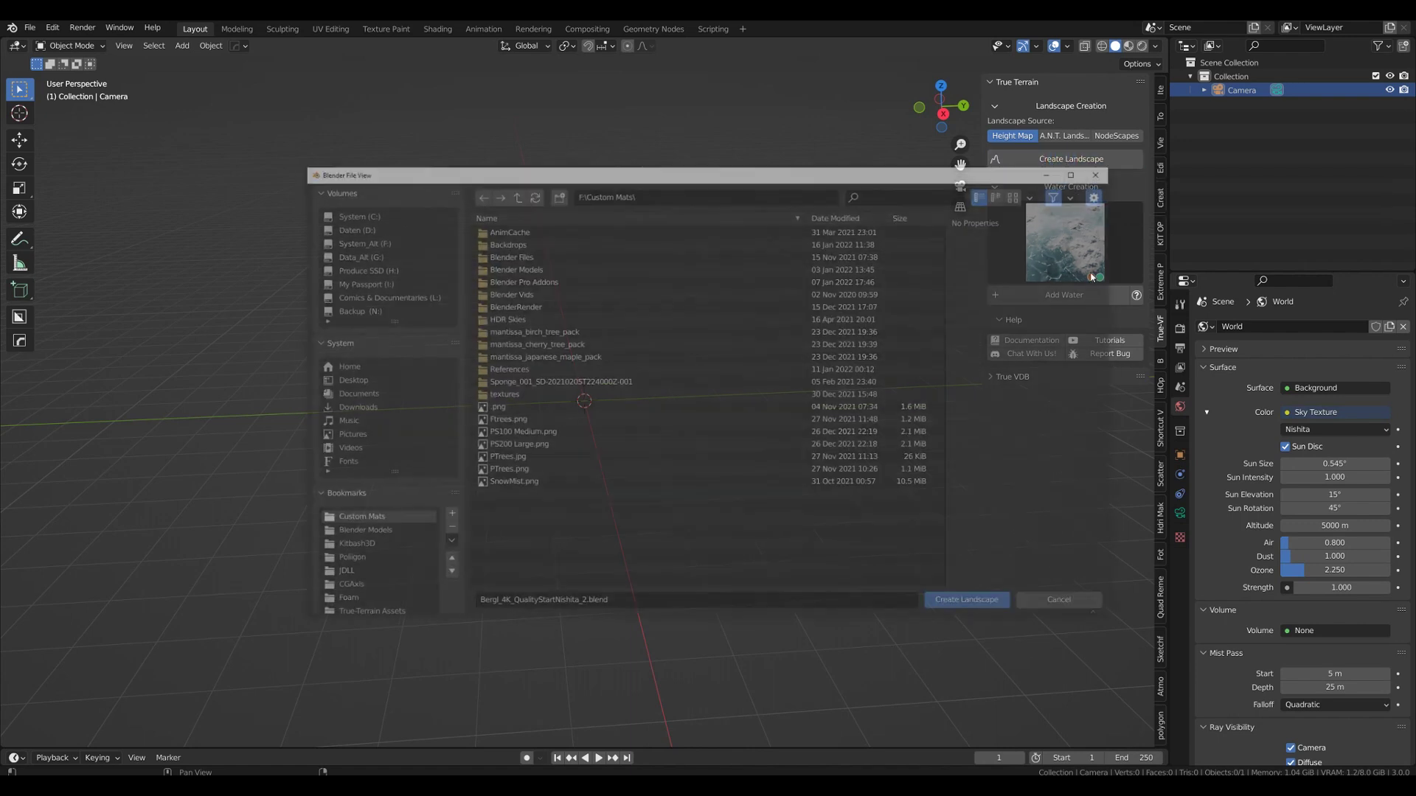
scroll(405, 564, down, 3)
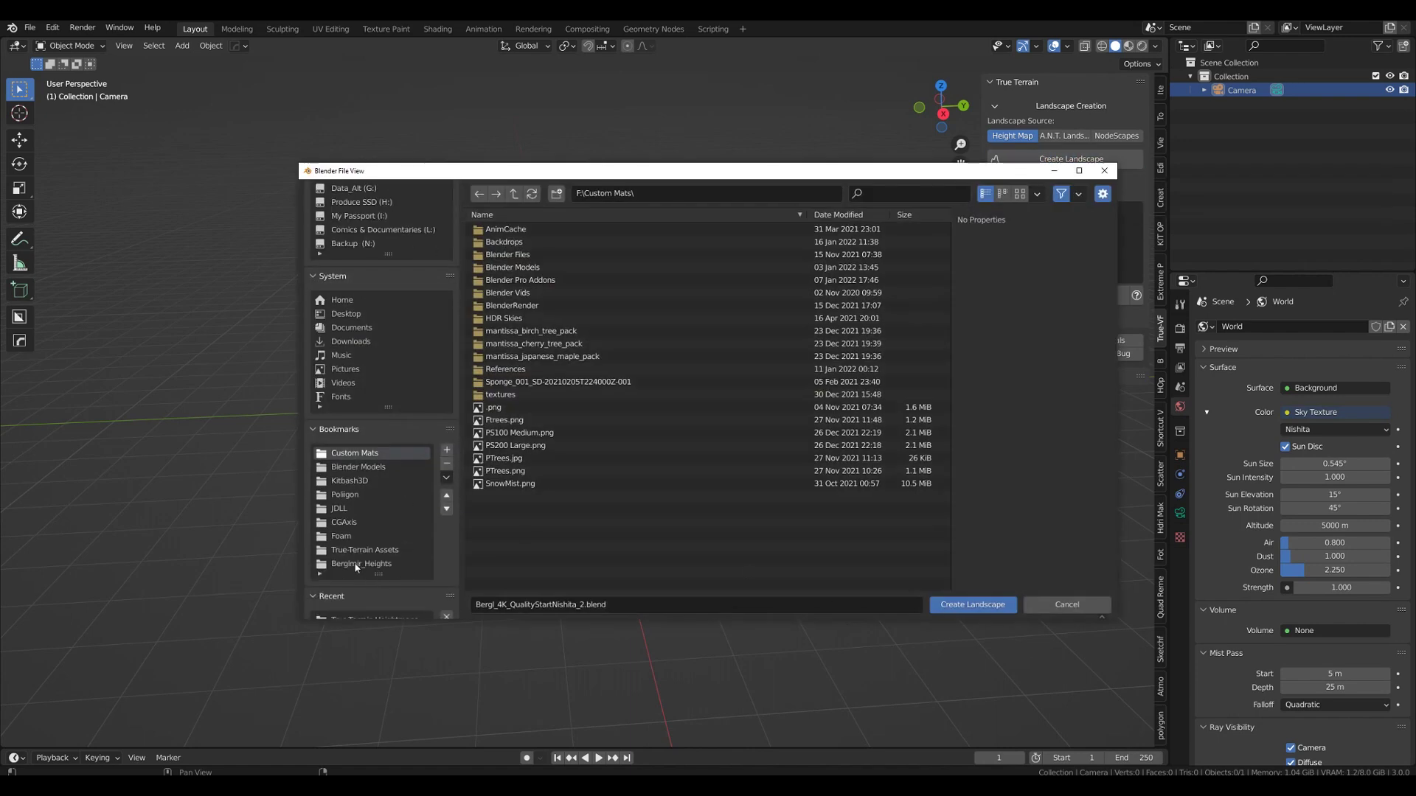
click(356, 564)
double_click(521, 229)
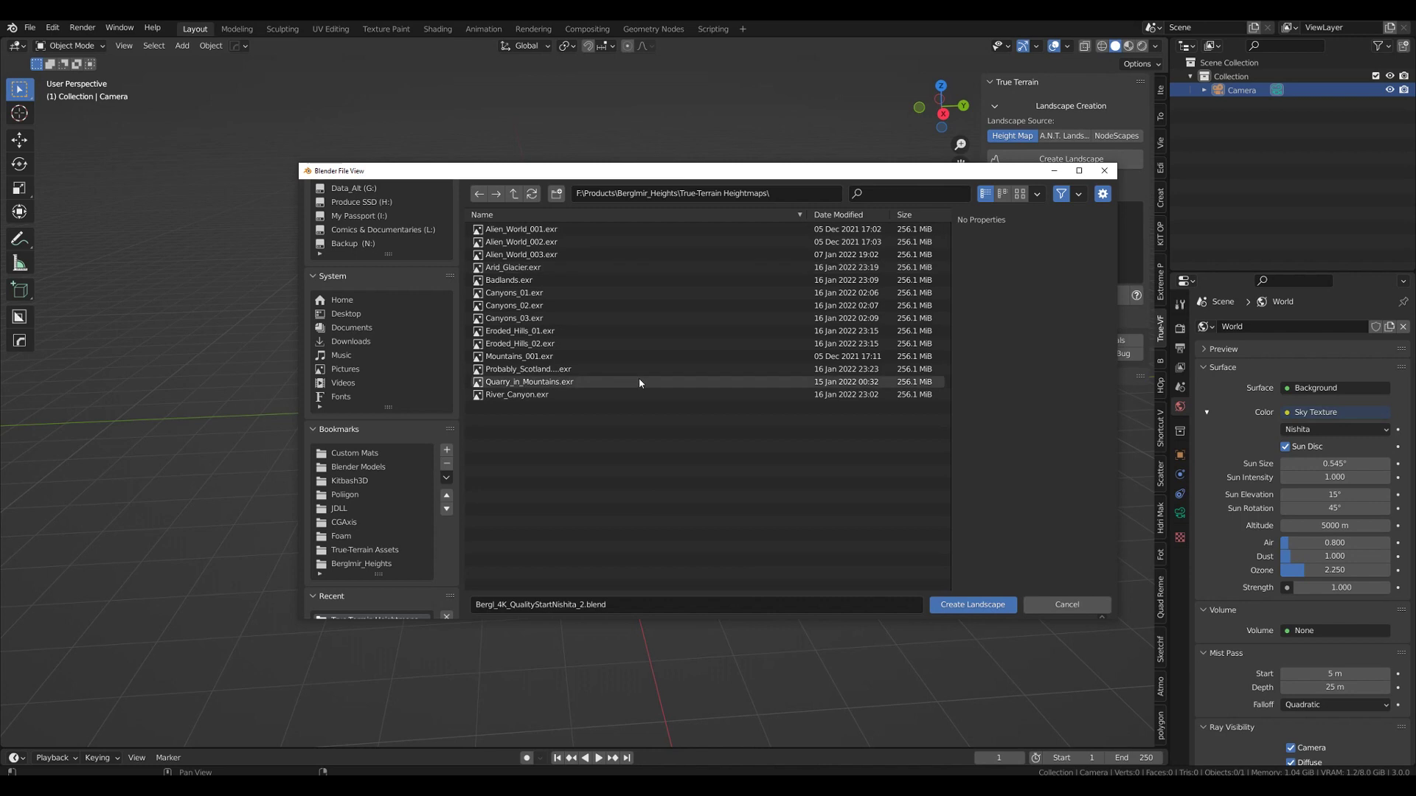
click(516, 395)
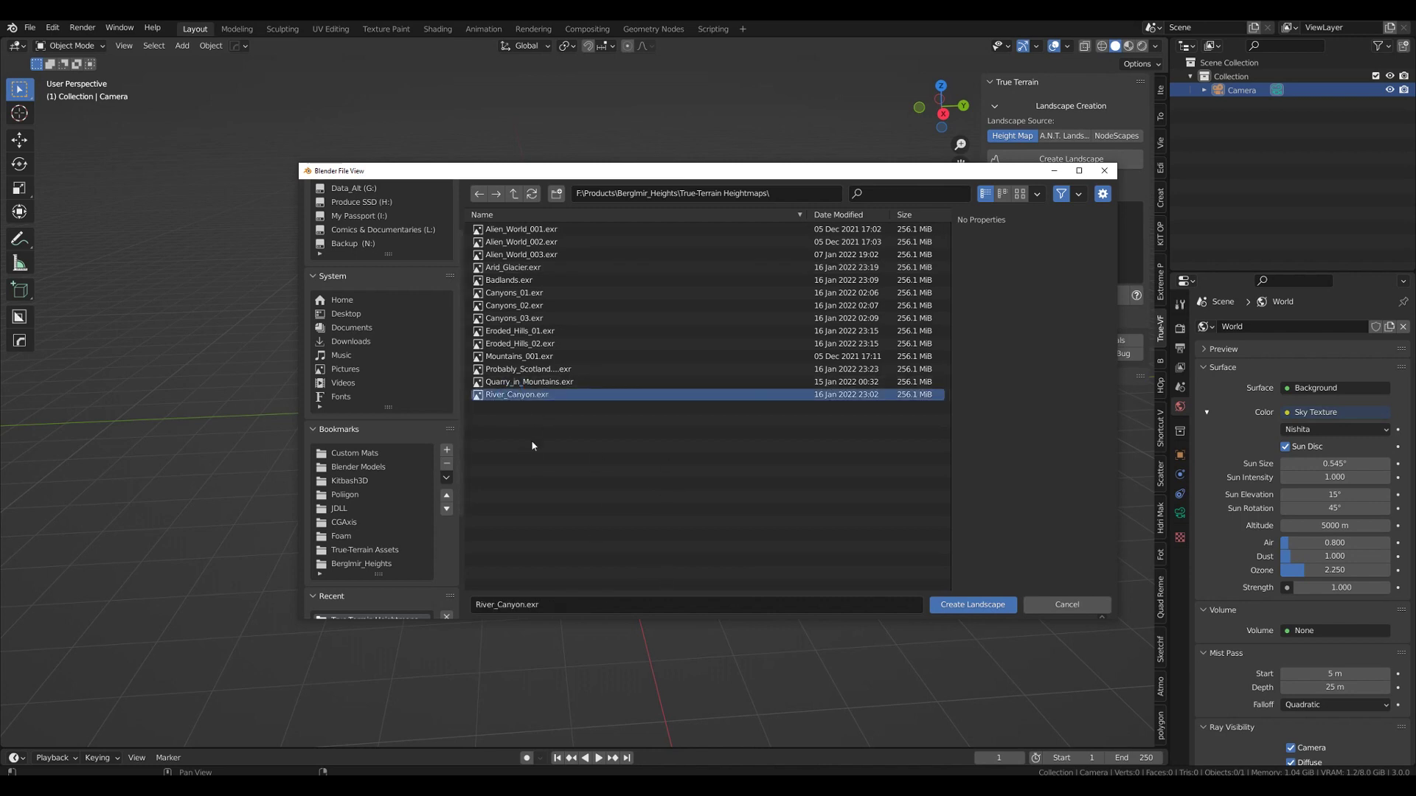
click(966, 604)
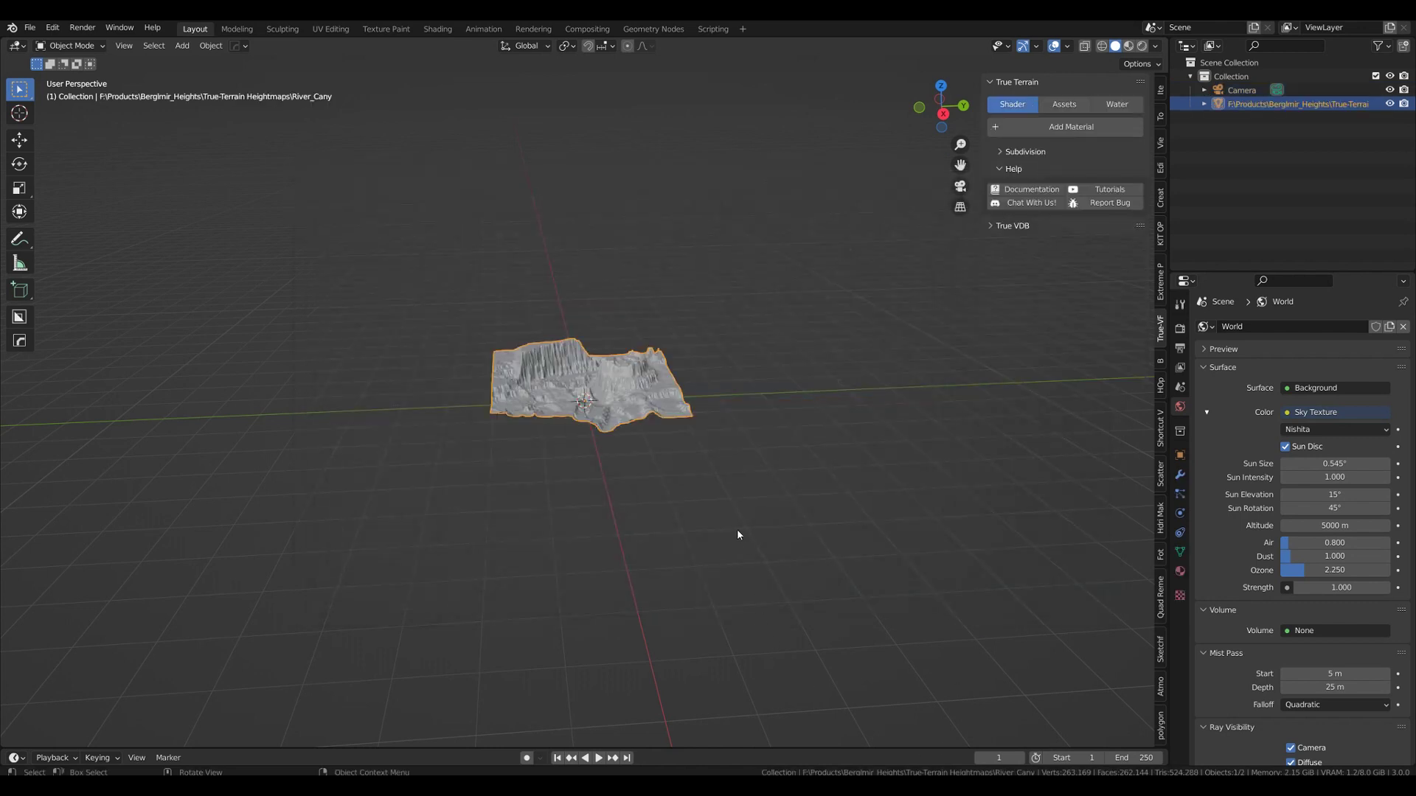
- Scale the River Canyon terrain by 100 and orbit down low to face the canyon
text(s100)
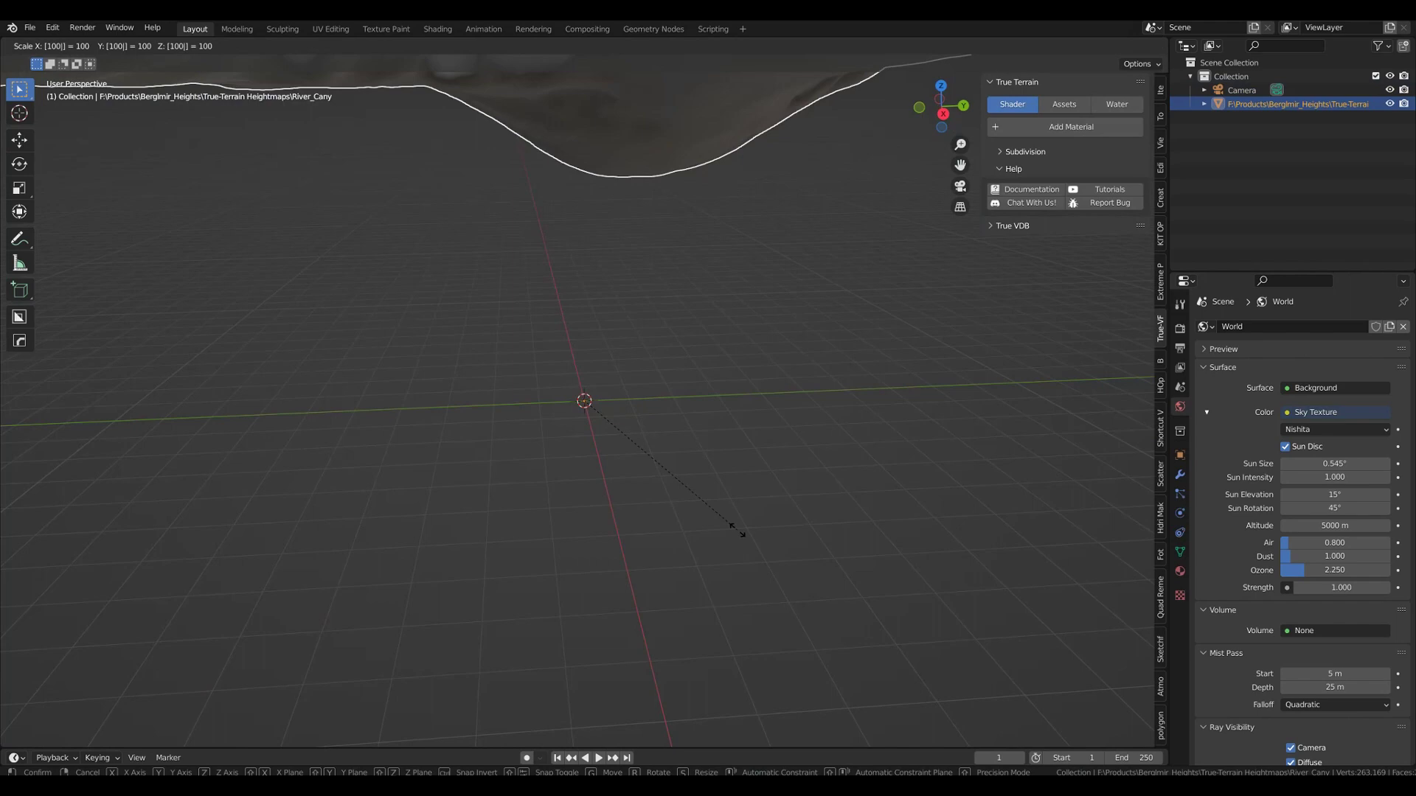
key(Return)
middle_drag(715, 524, 692, 396)
scroll(669, 467, down, 10)
scroll(693, 396, up, 5)
mouse_move(780, 419)
middle_down()
mouse_move(560, 425)
mouse_move(775, 445)
mouse_move(753, 424)
mouse_move(718, 442)
mouse_move(827, 441)
mouse_move(838, 458)
mouse_move(790, 449)
mouse_move(787, 424)
mouse_move(796, 401)
mouse_move(847, 404)
mouse_move(814, 400)
mouse_move(785, 418)
middle_up()
- Enter camera view, enable Lock Camera to View, and dolly the camera low between the cliffs
key(KP_0)
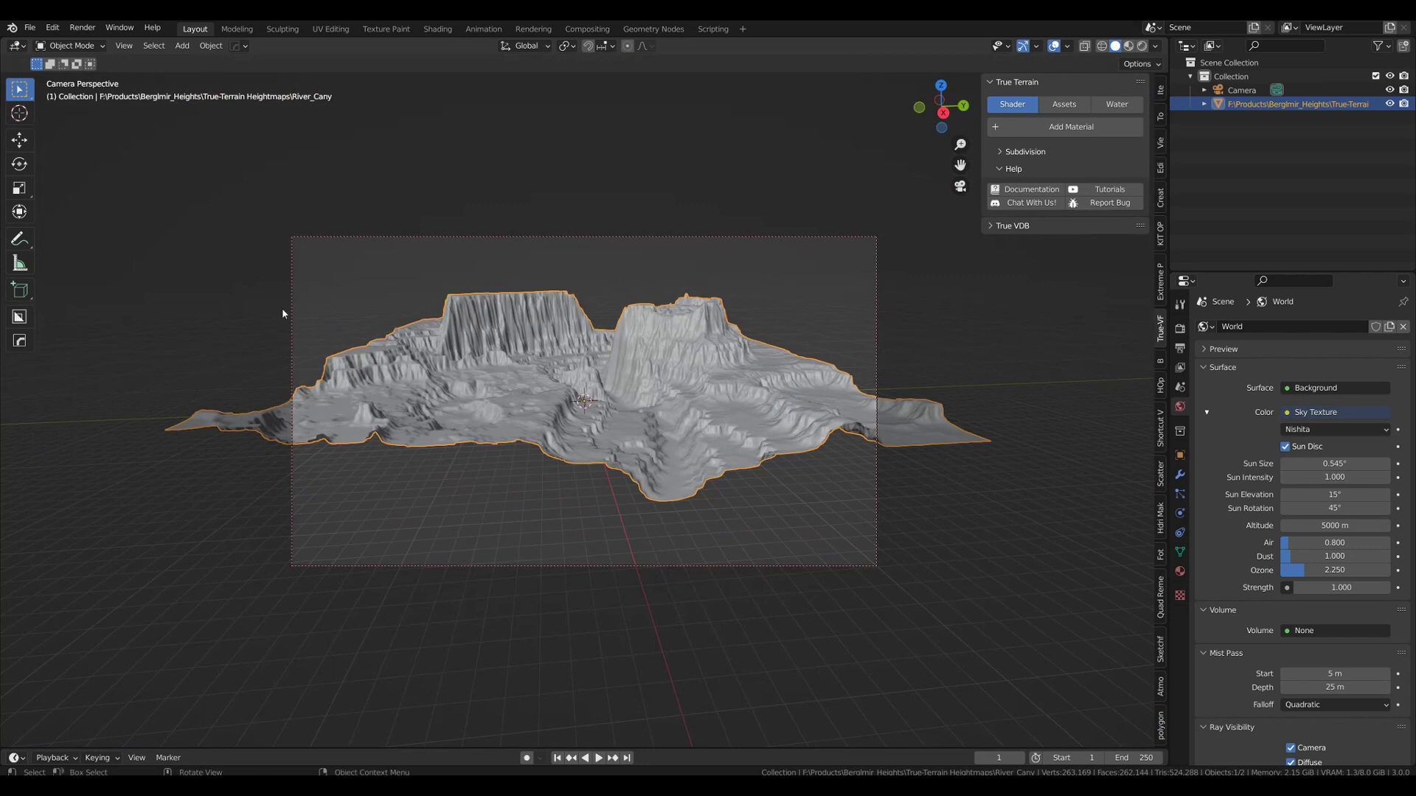
key(q)
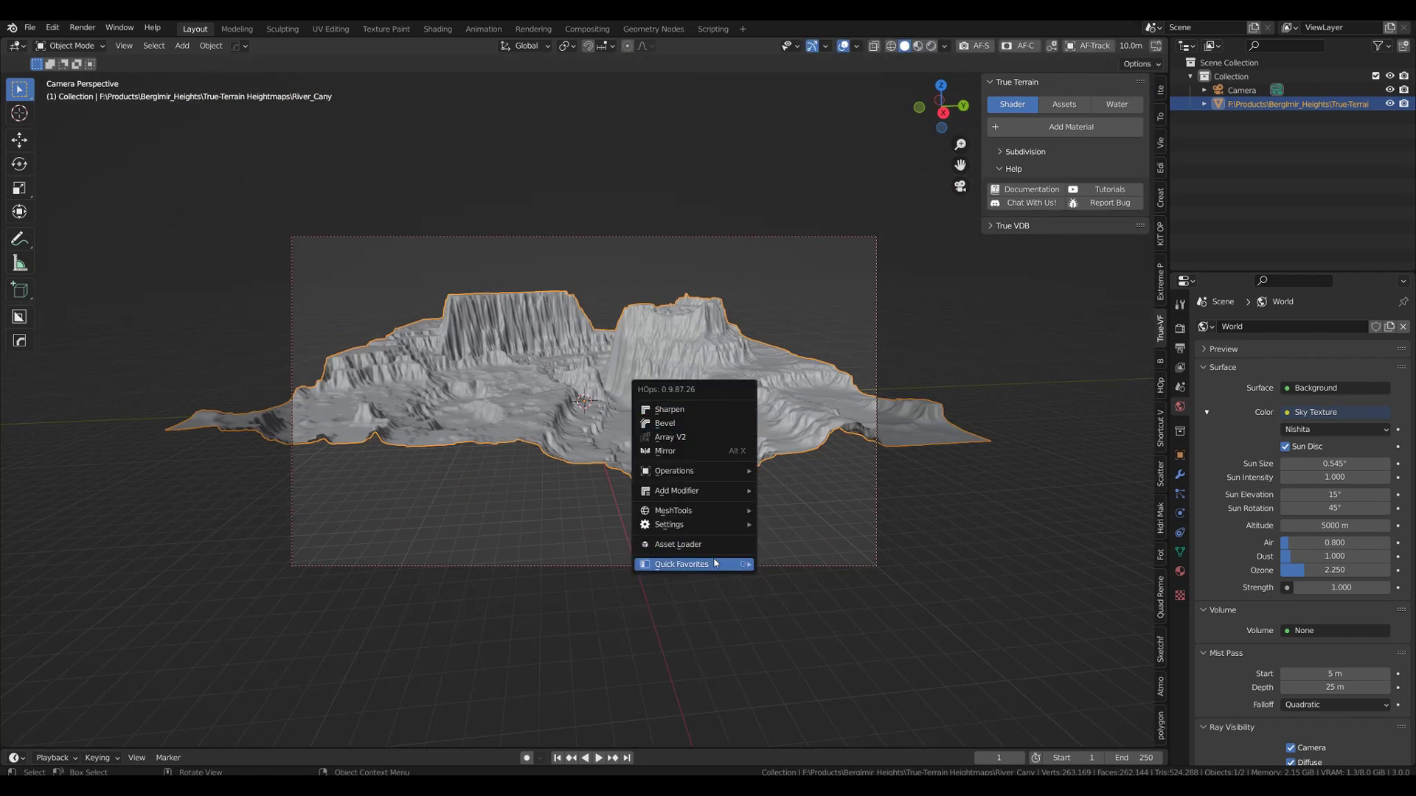
mouse_move(713, 565)
click(804, 577)
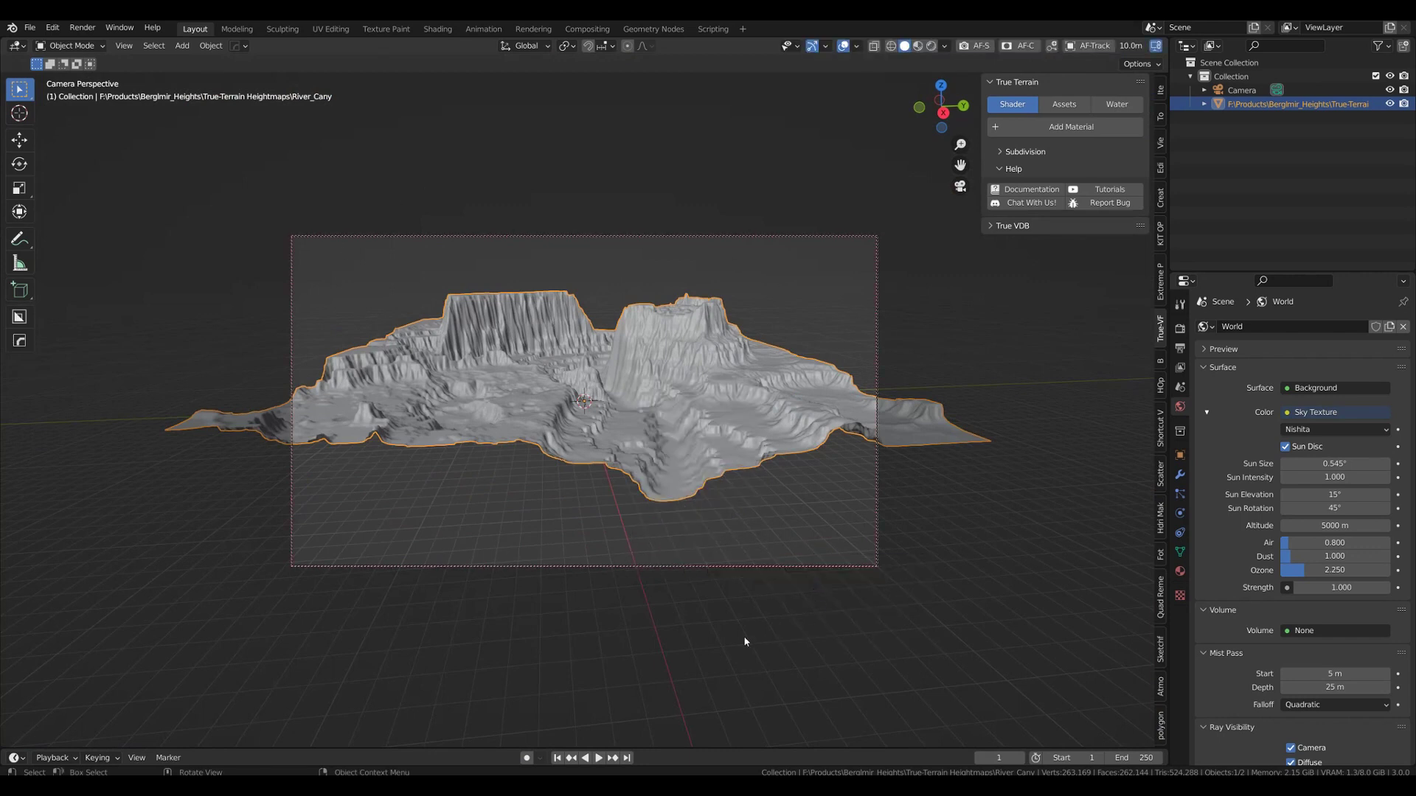
ctrl+middle_drag(706, 474, 1143, 501)
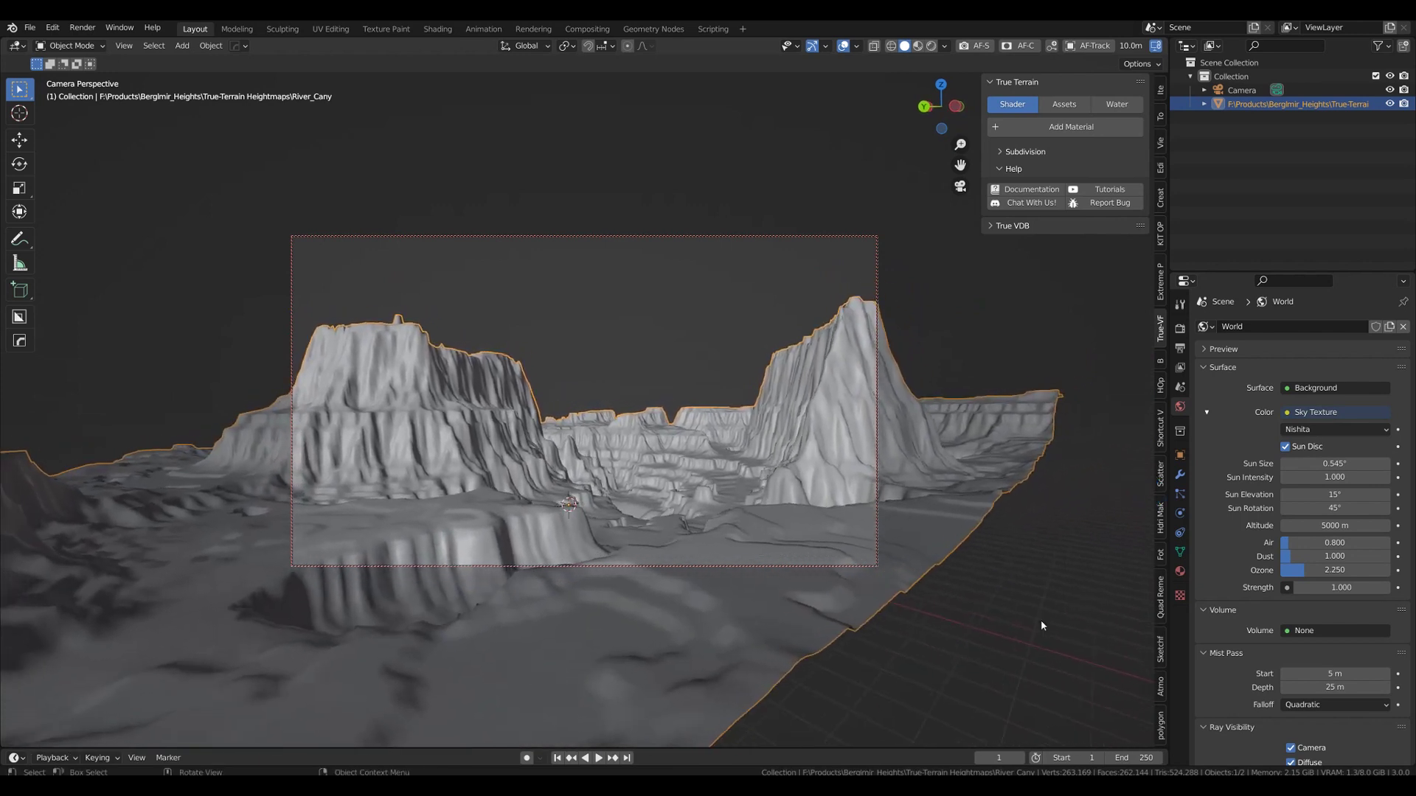
mouse_move(939, 501)
middle_down()
mouse_move(930, 473)
mouse_move(907, 506)
mouse_move(742, 516)
mouse_move(939, 506)
middle_up()
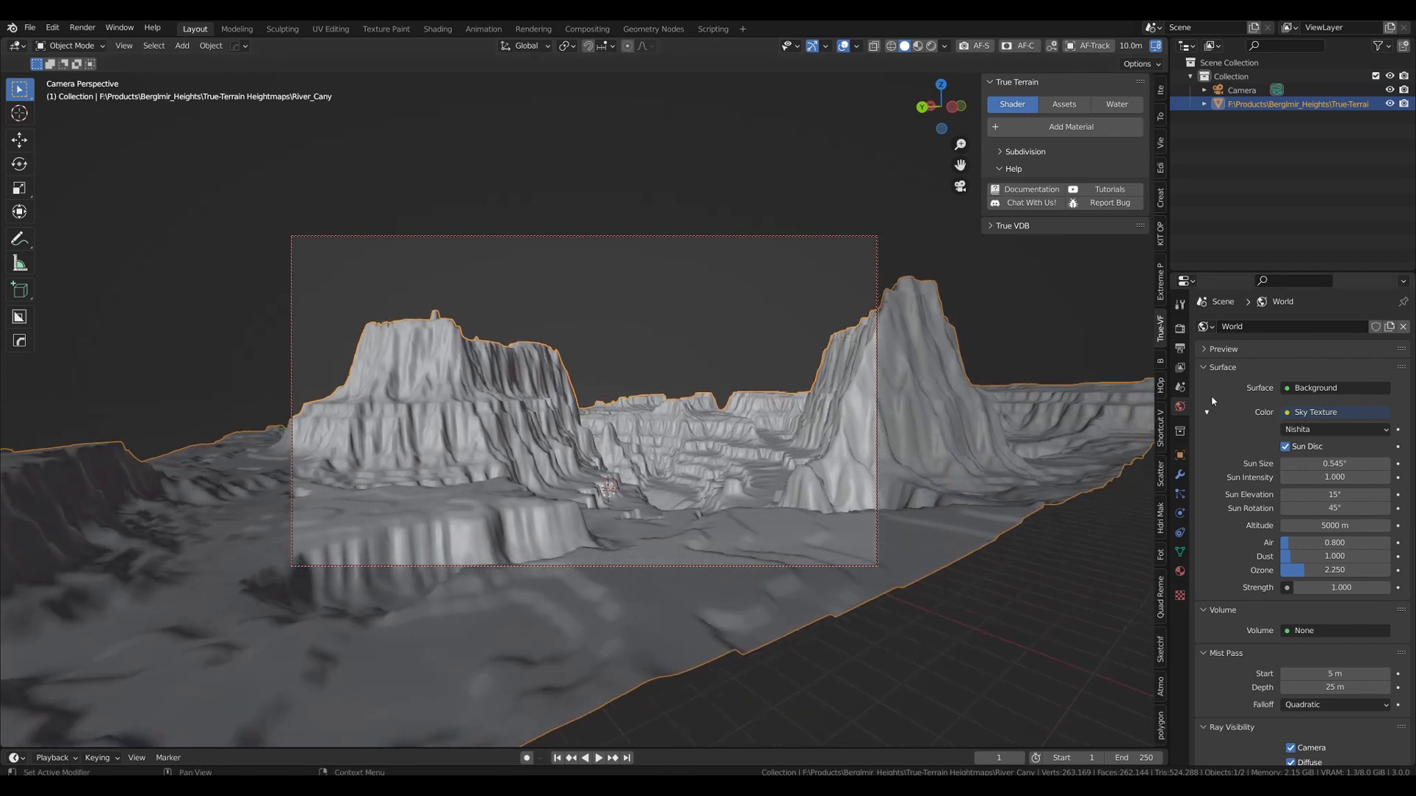
- Select the camera, show its lens settings, and switch the viewport to Rendered shading
click(1244, 90)
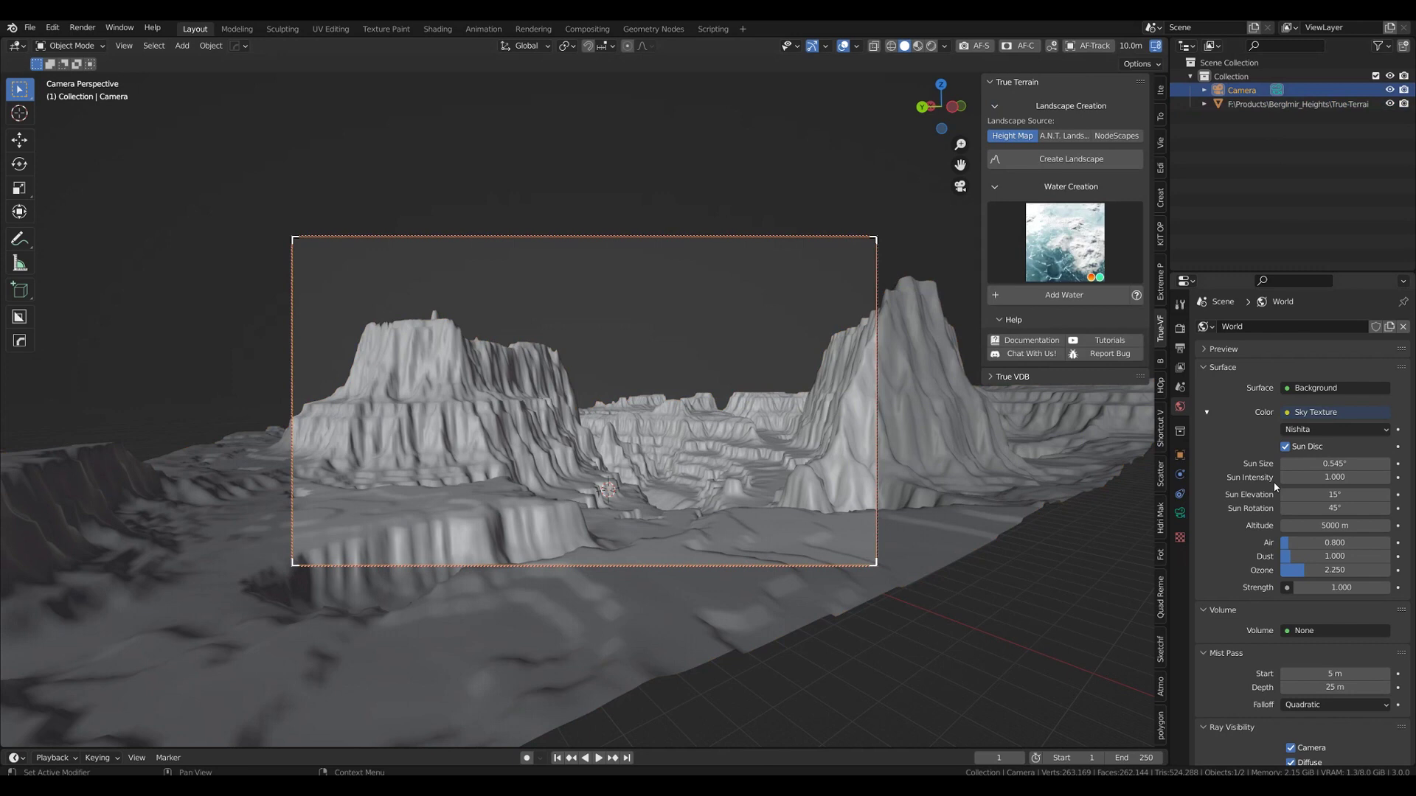
click(1179, 513)
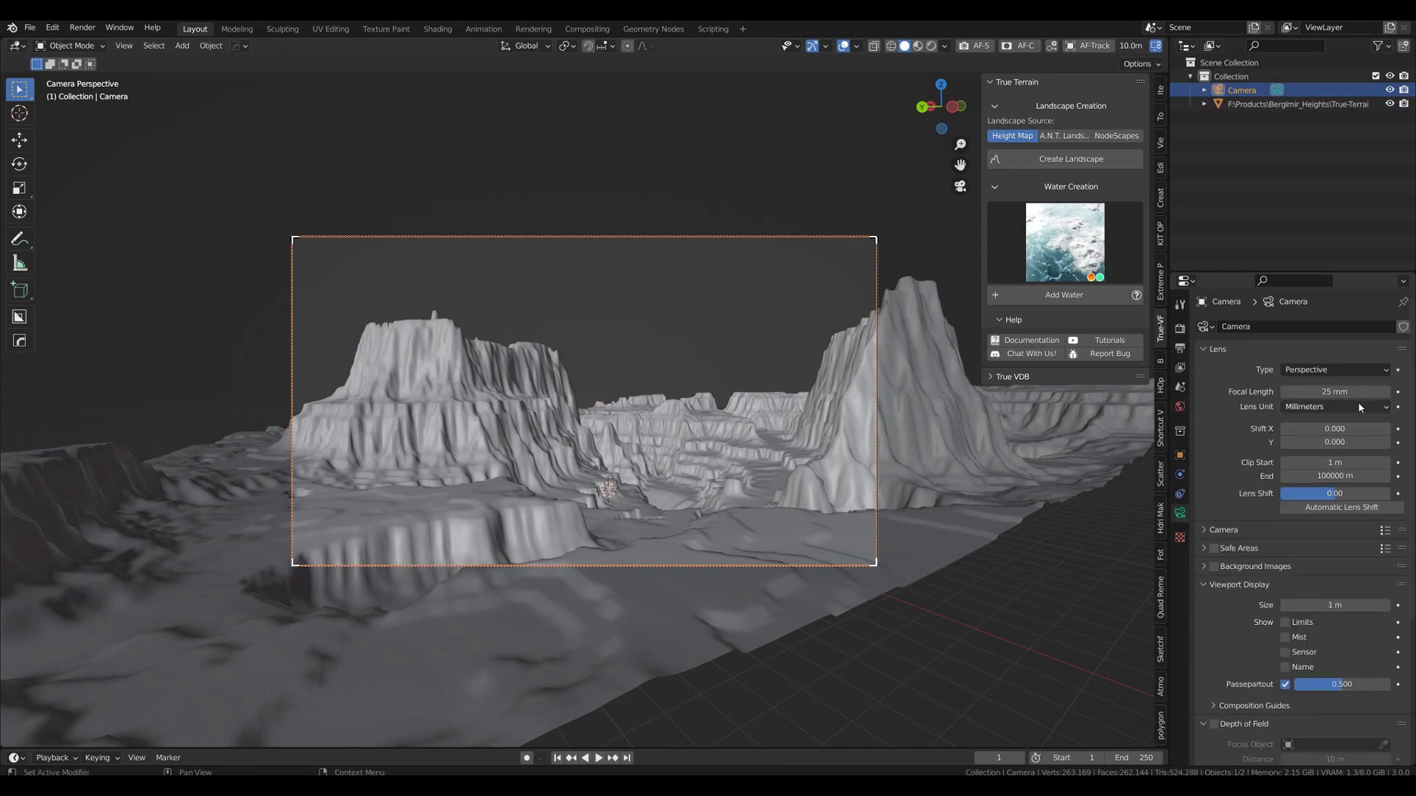
click(932, 46)
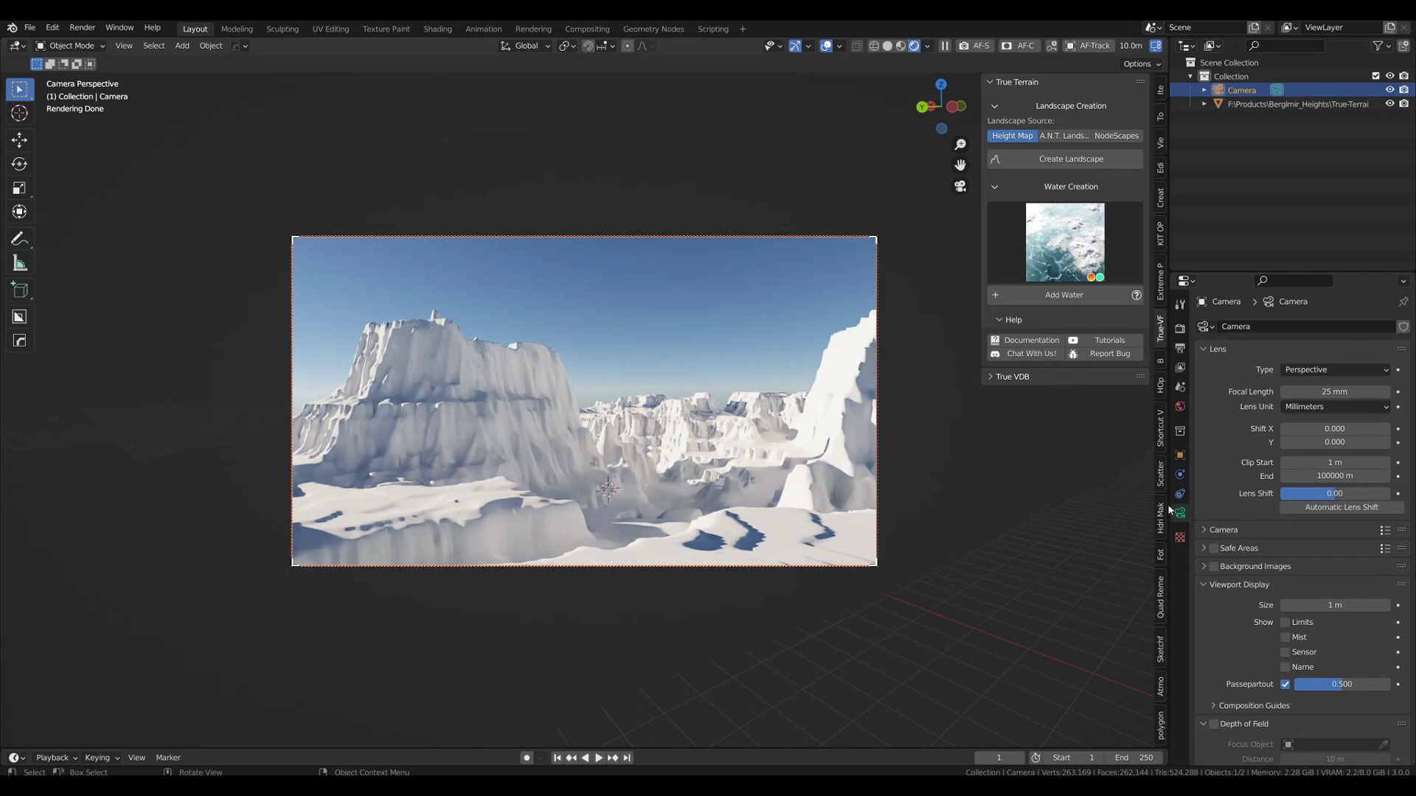
- Set the camera focal length to 20 mm and adjust the framing slightly
mouse_move(1346, 391)
mouse_down()
mouse_move(1294, 392)
mouse_move(1352, 392)
mouse_up()
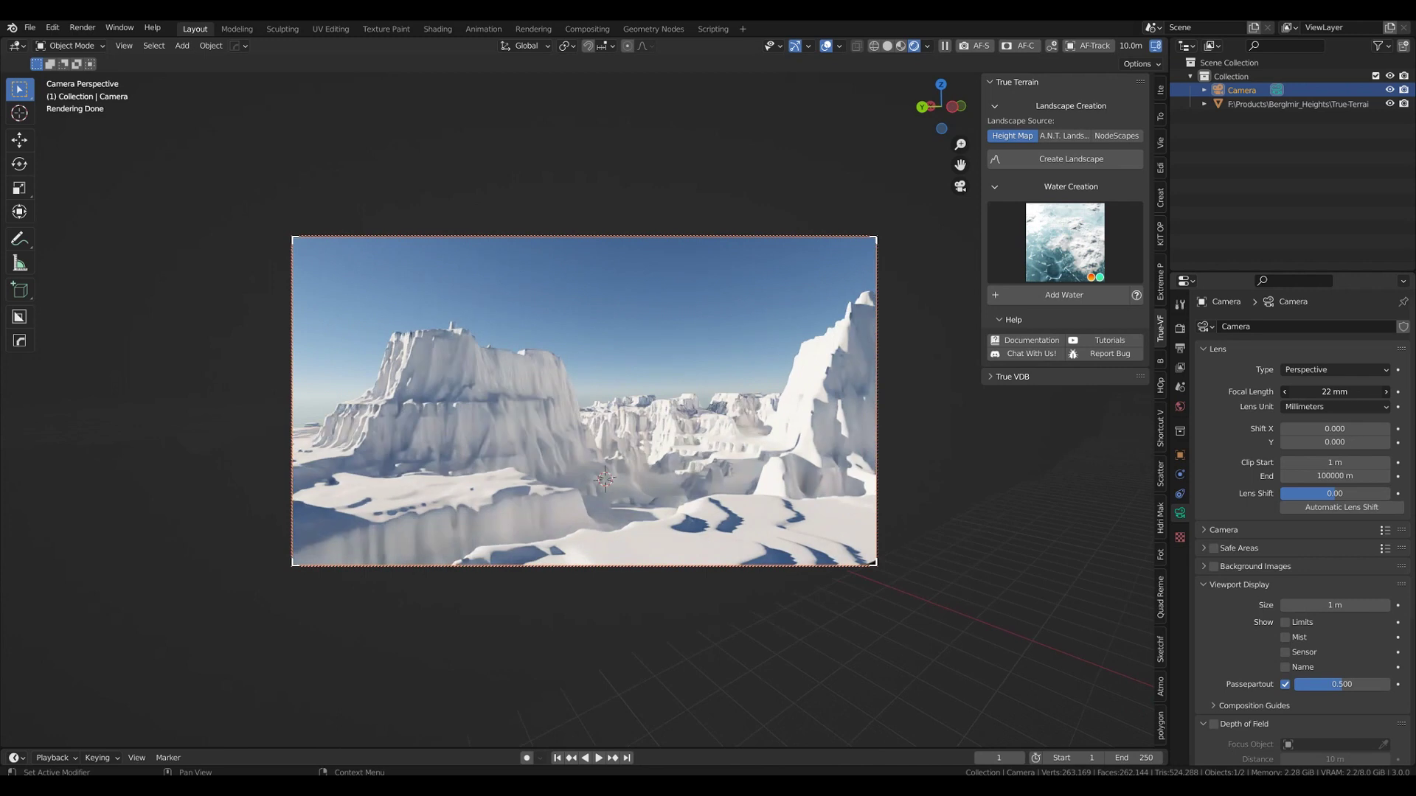
click(1350, 392)
text(20)
key(Return)
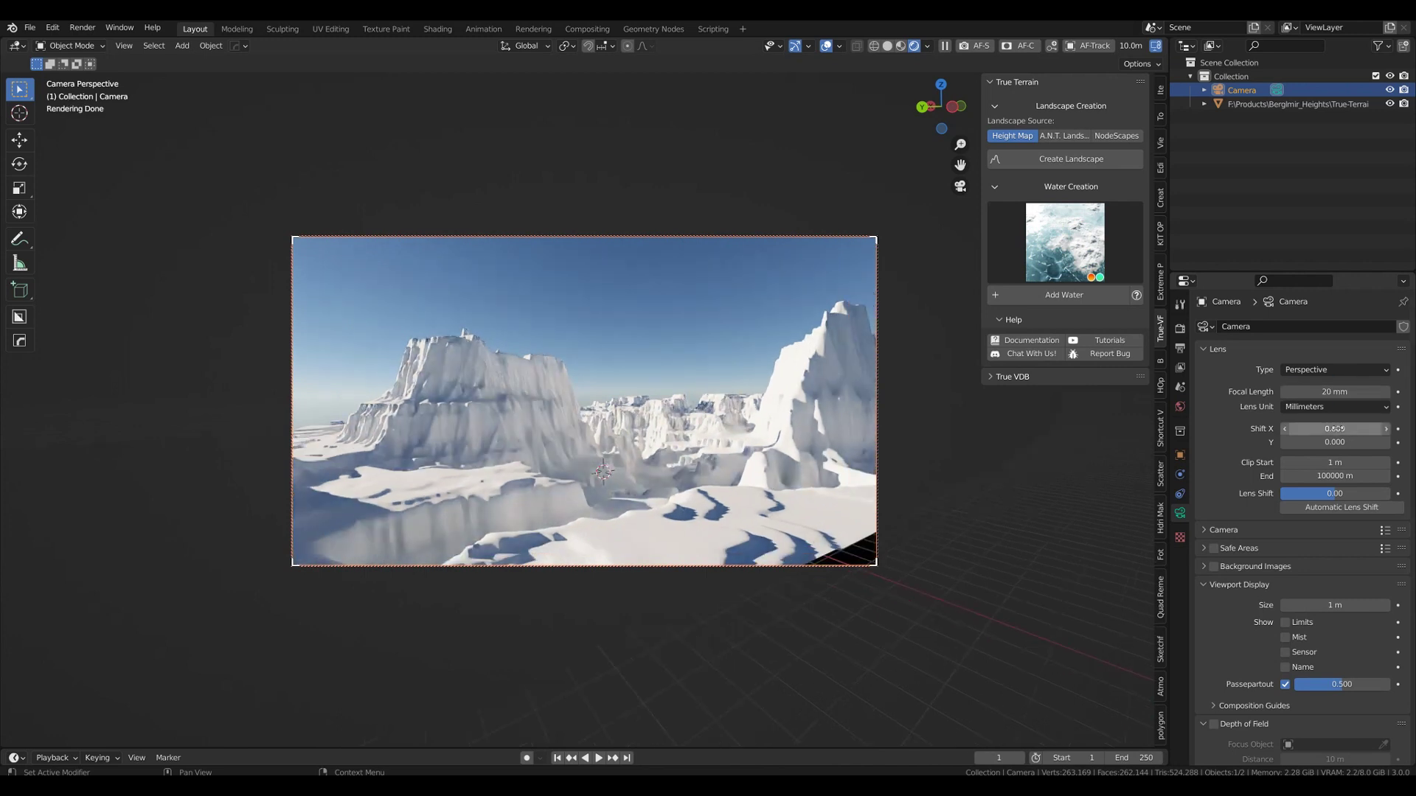
middle_drag(791, 524, 780, 493)
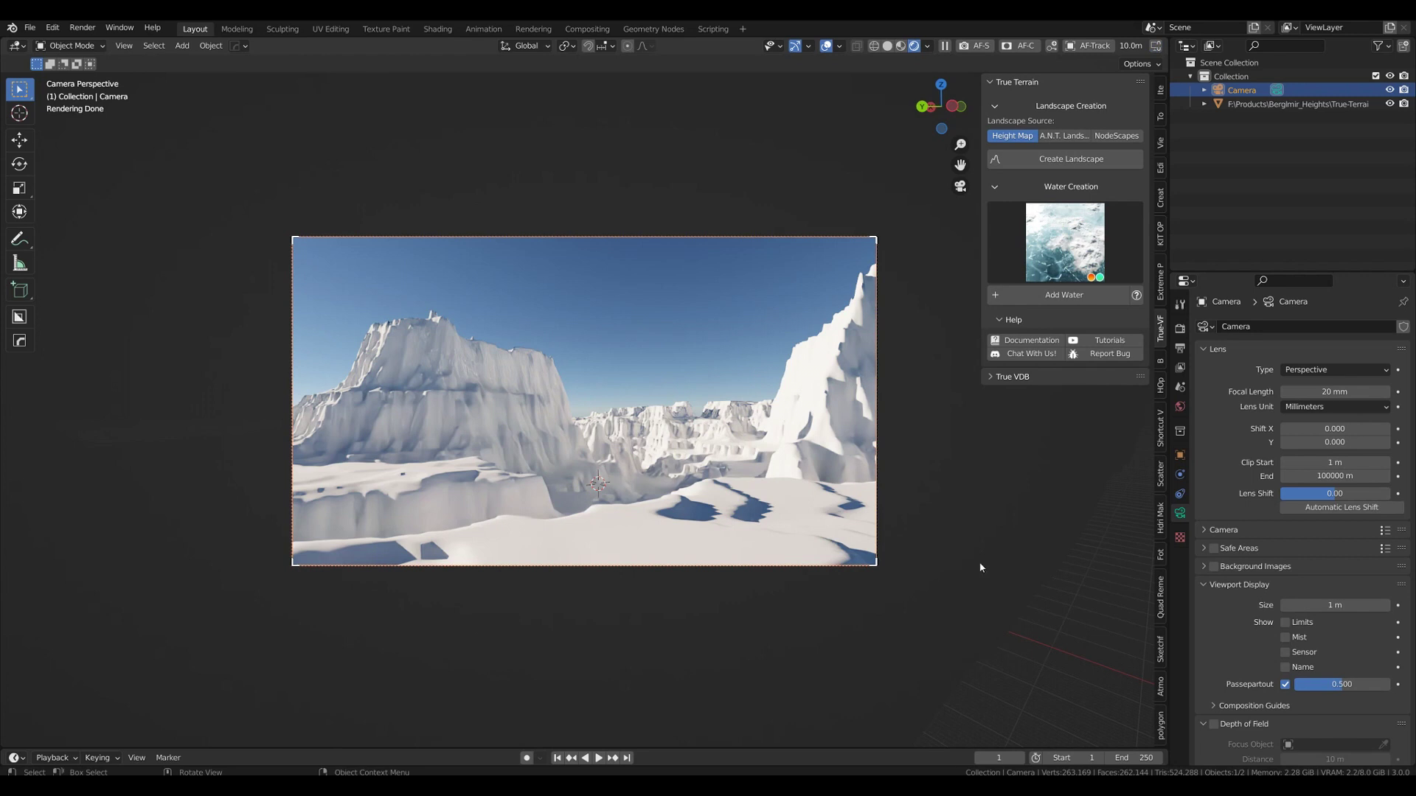
- Select the terrain and inspect its Displace modifier and Item transform, showing scale 100
click(817, 475)
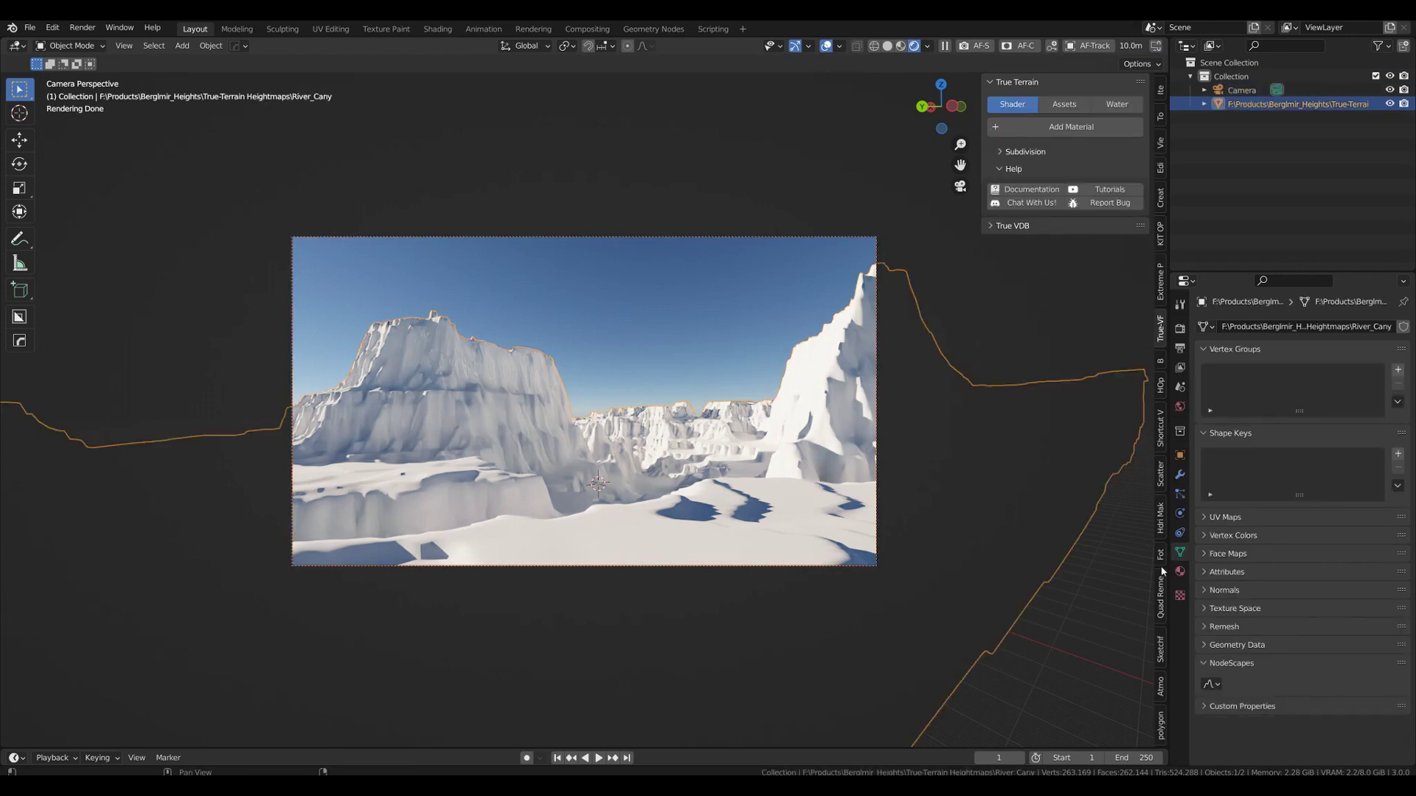
click(1180, 476)
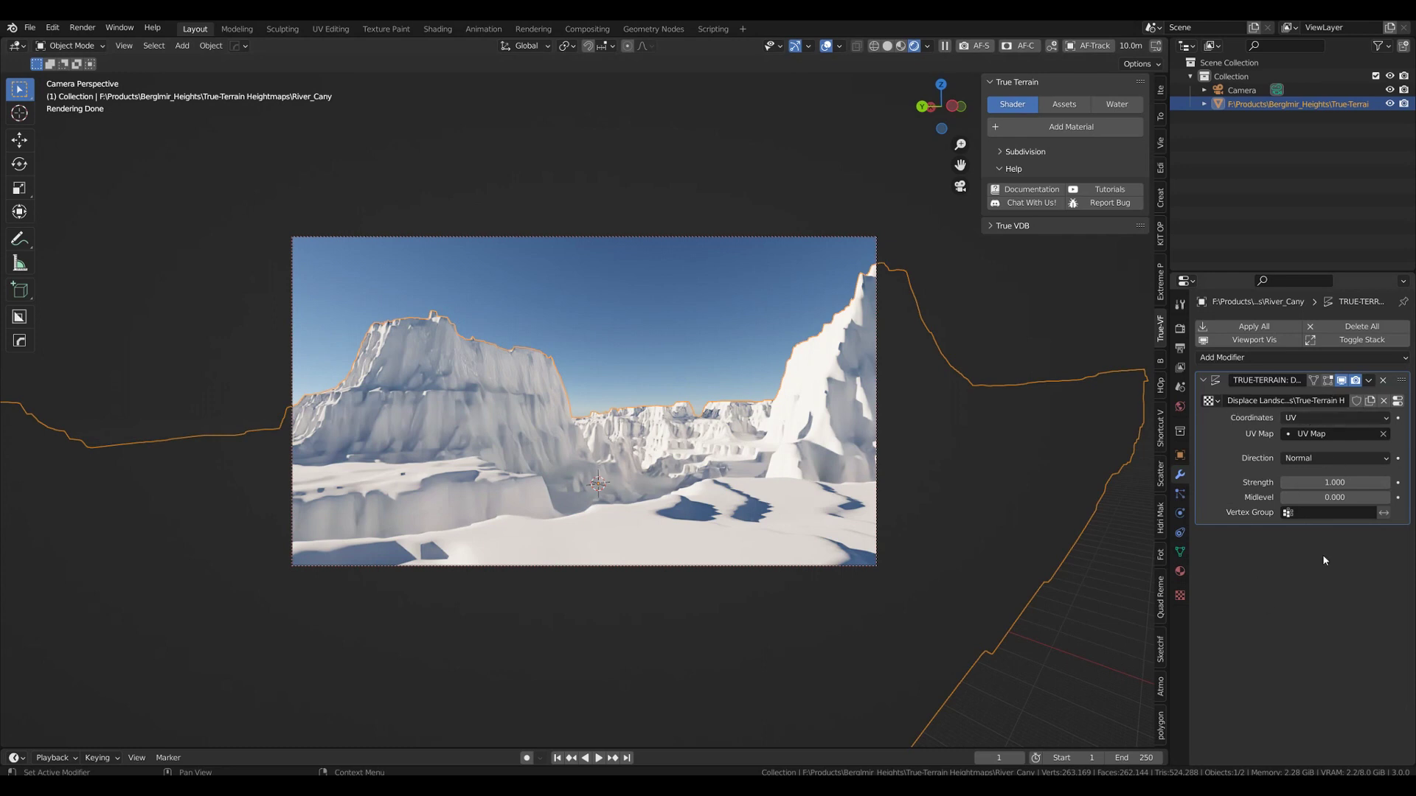
click(1160, 91)
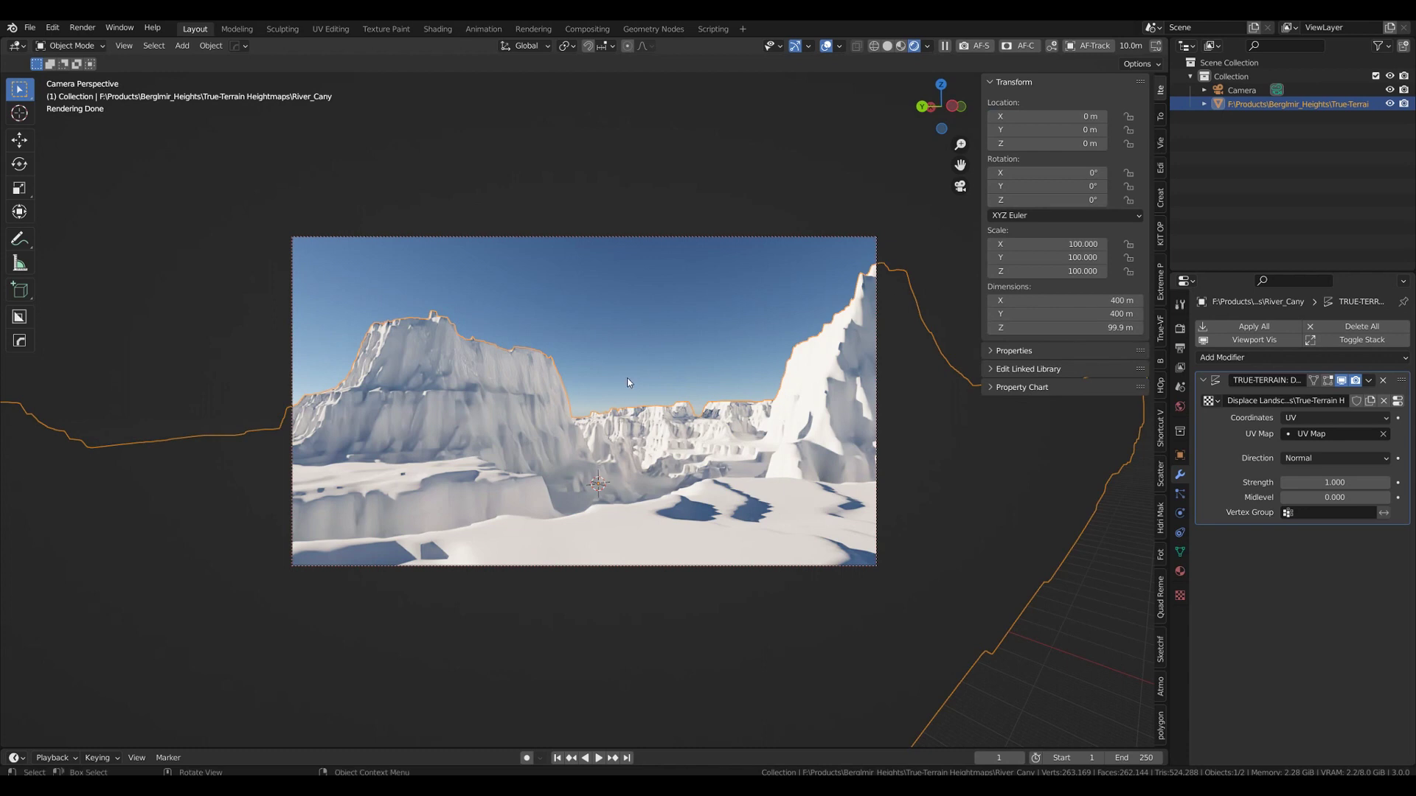
- Temporarily lock the camera to the view to reframe the valley between the mesas
click(1156, 46)
middle_drag(611, 402, 652, 405)
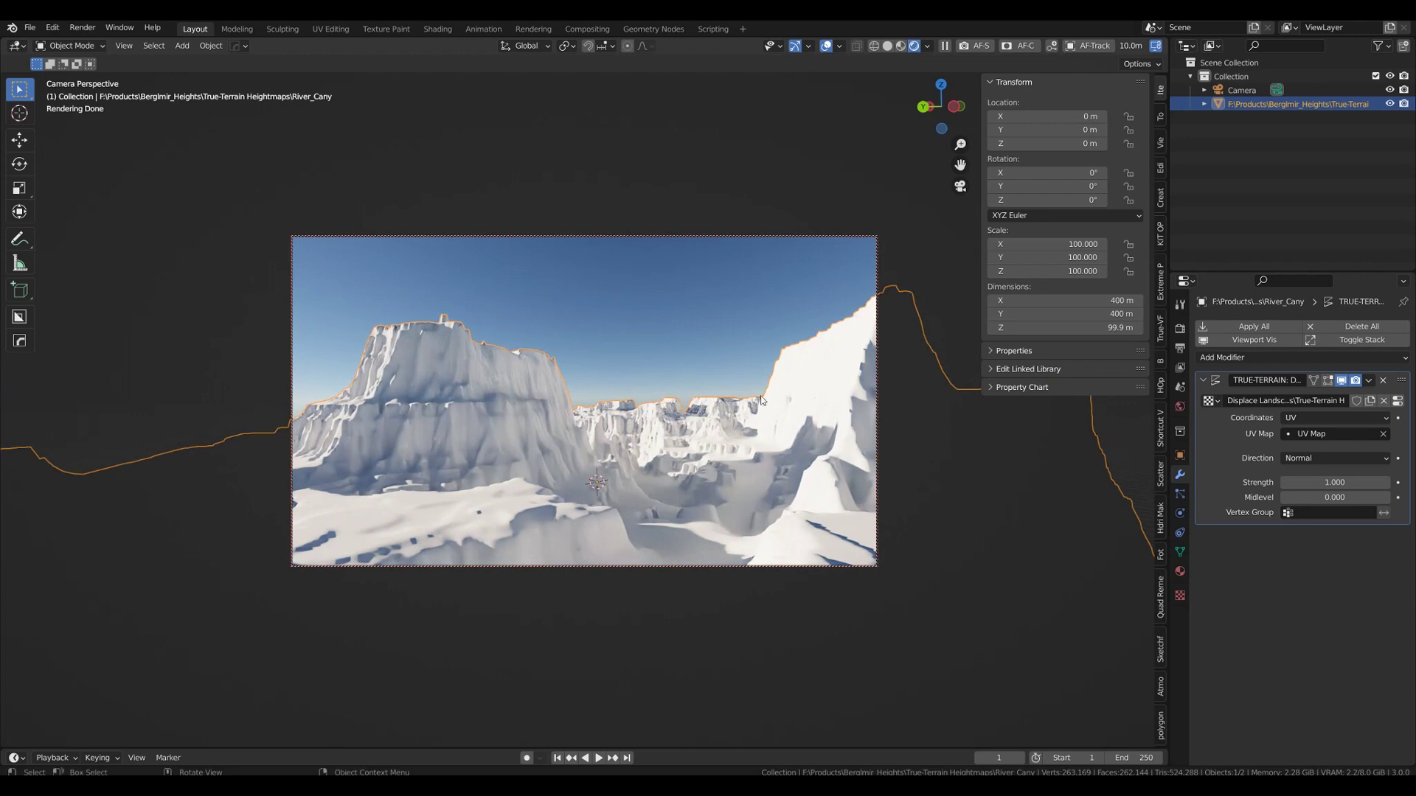
click(1155, 45)
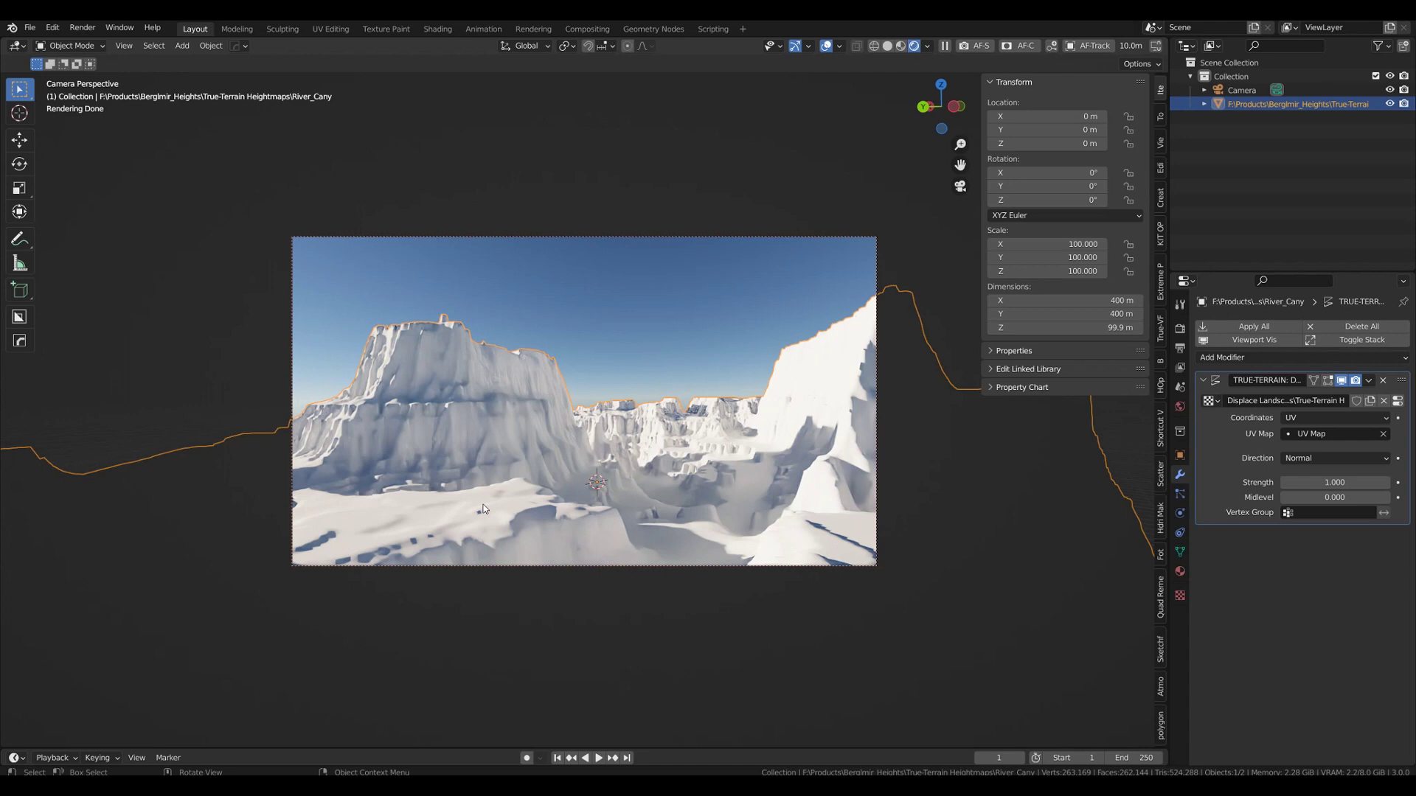
key(ctrl+a)
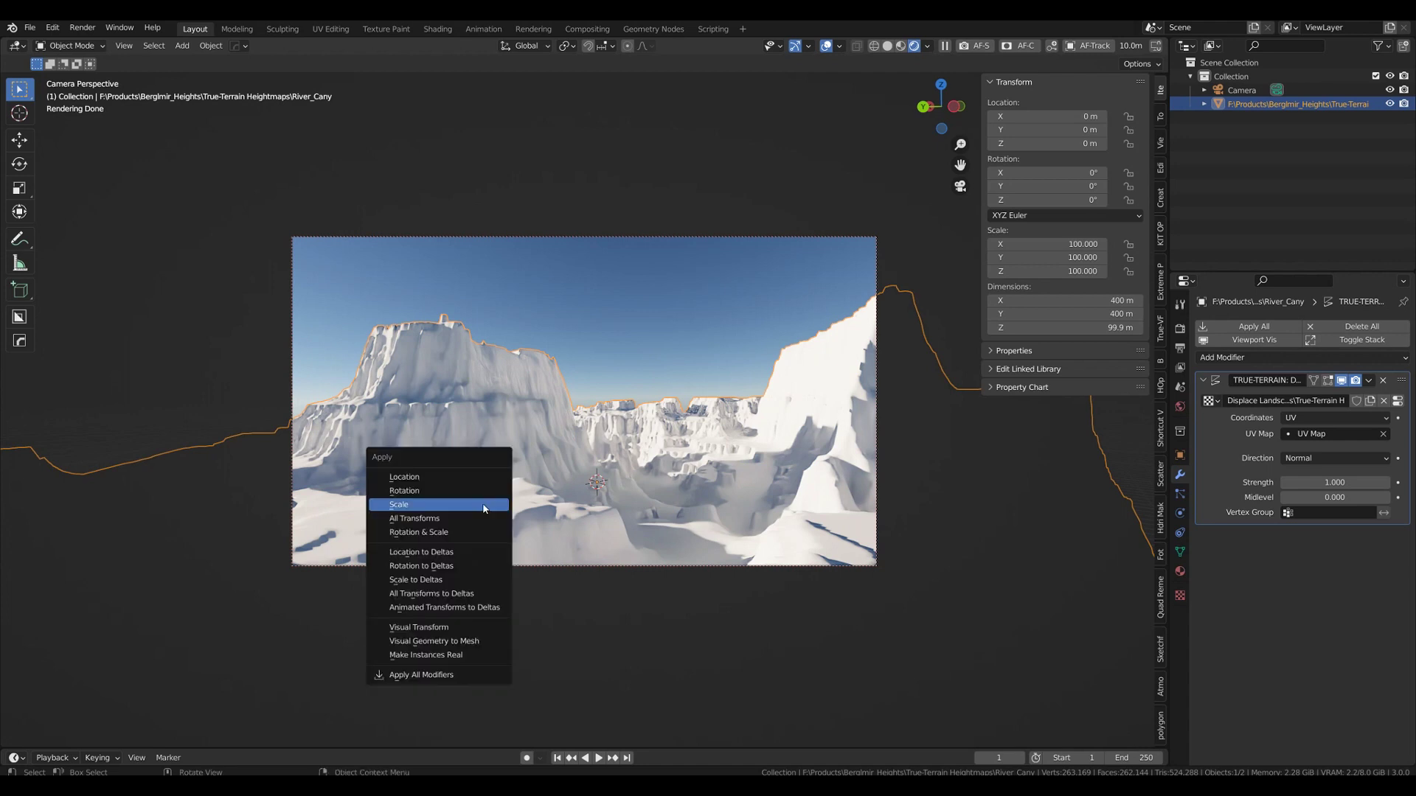
click(483, 506)
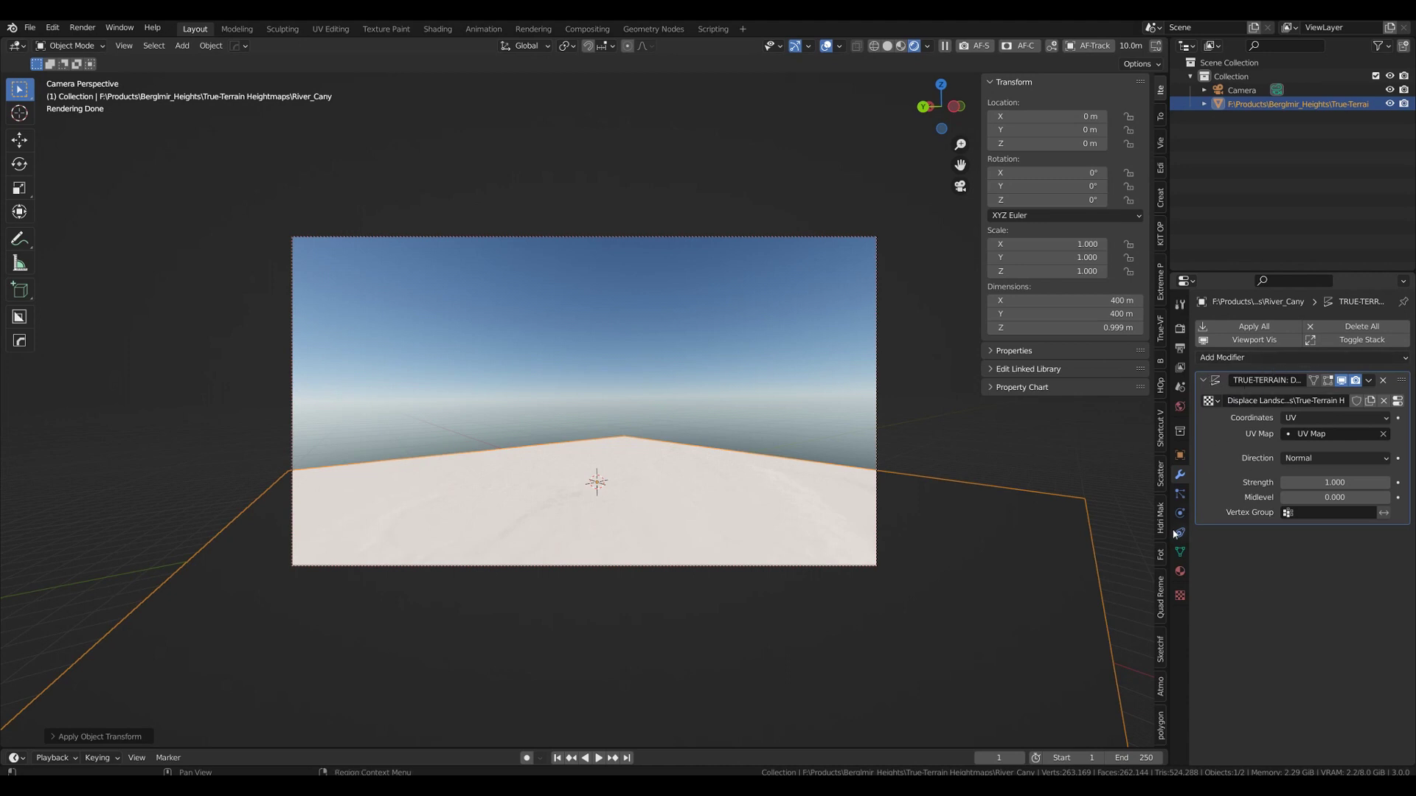
click(1335, 482)
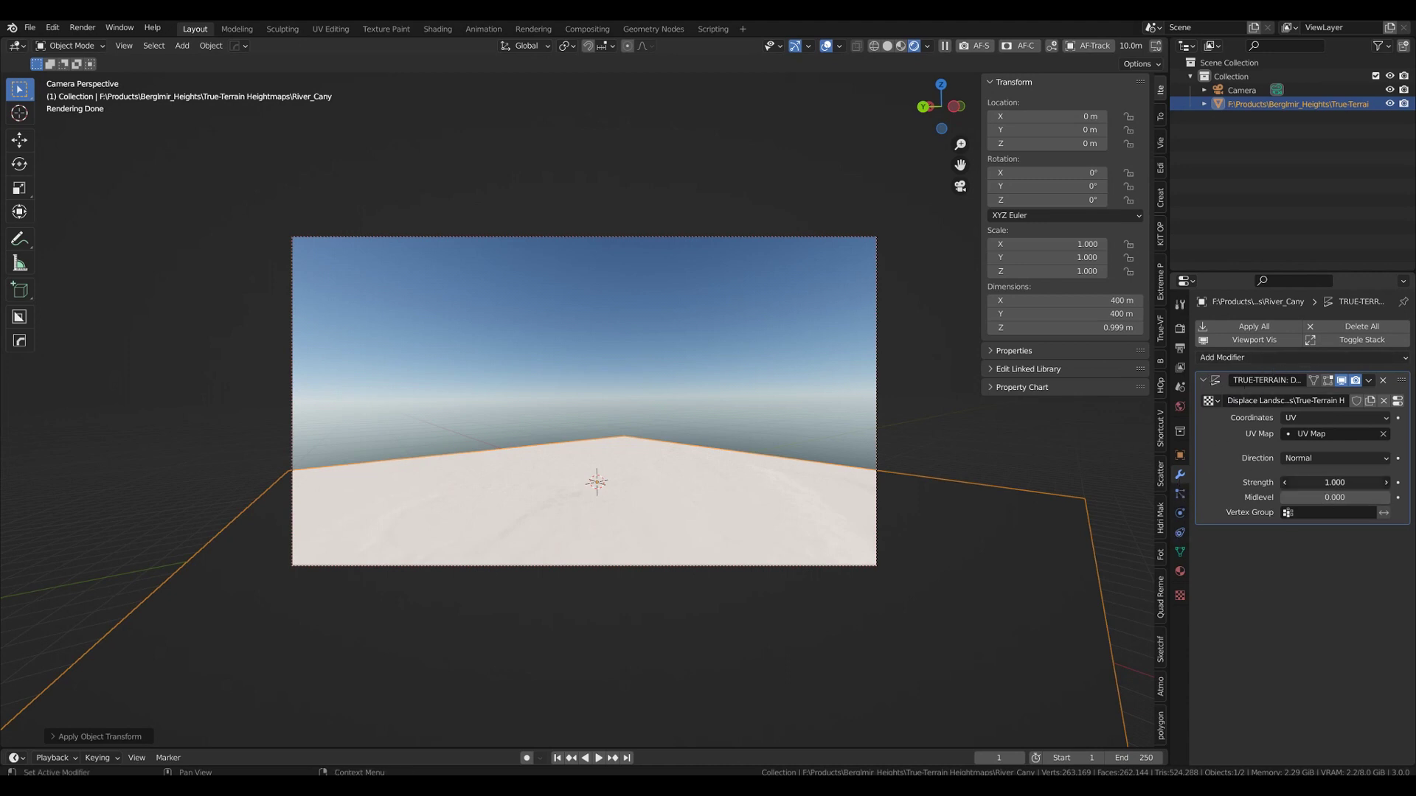
text(100)
key(Return)
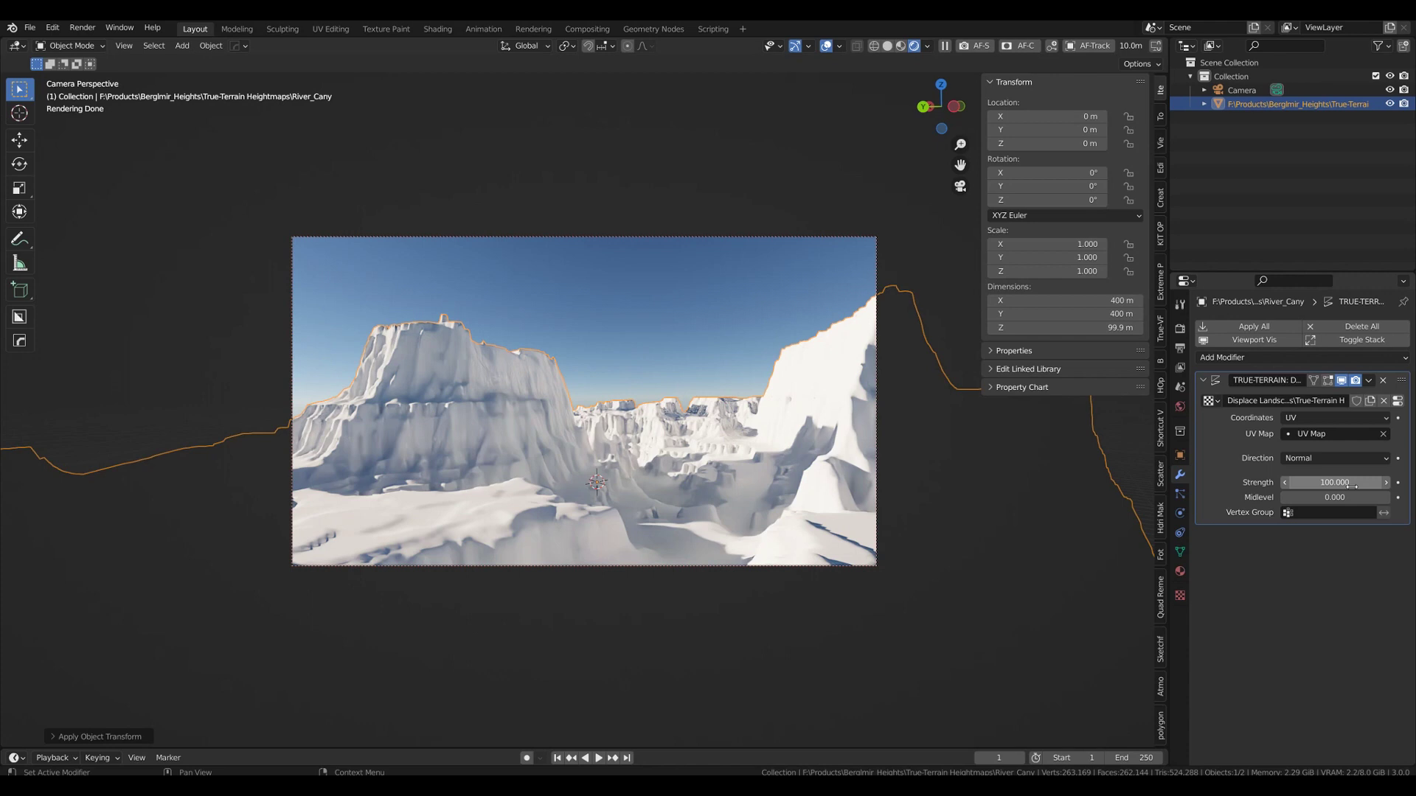
click(1369, 380)
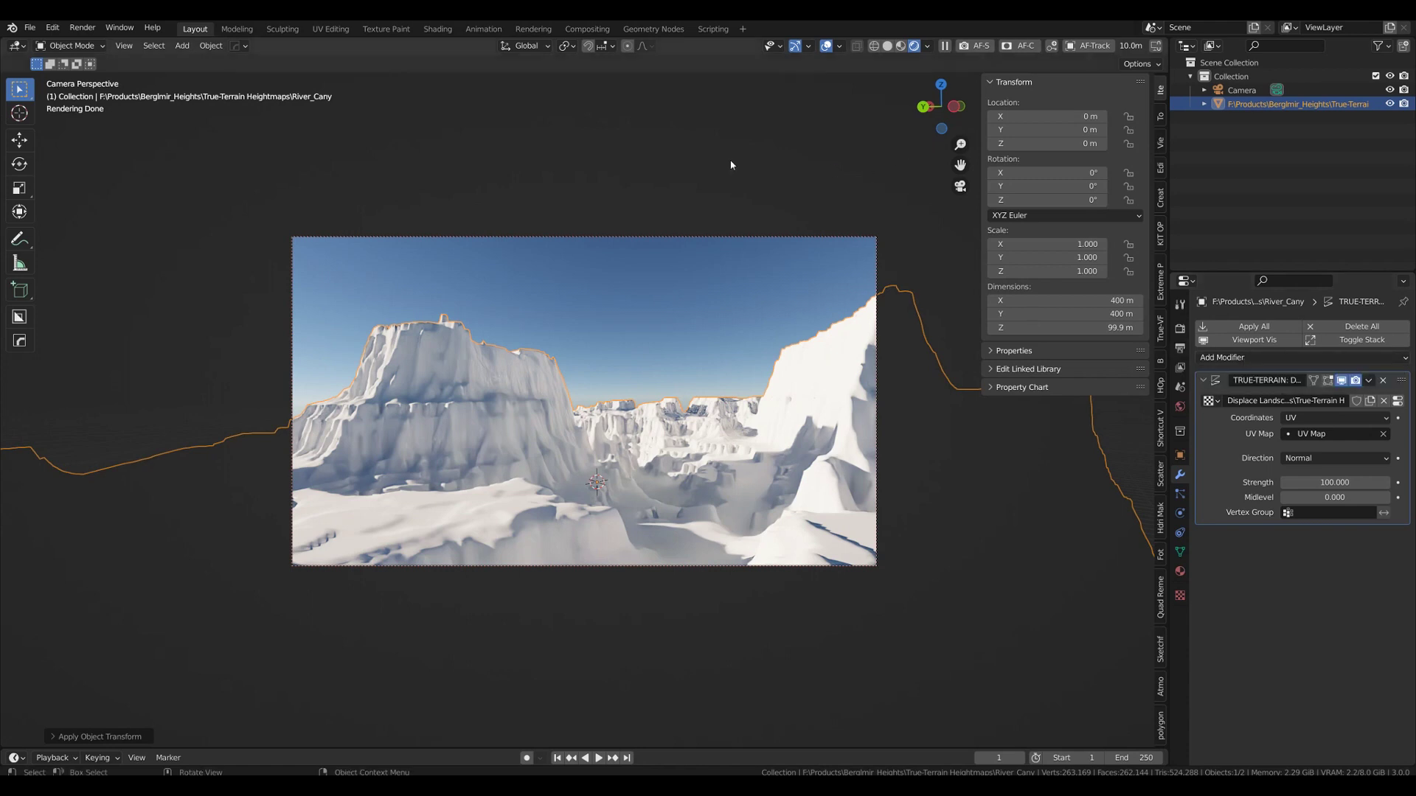
- Deselect the terrain, set World Sun Rotation 161° and Sun Elevation 16.1°, then render with F12
click(687, 150)
click(1180, 406)
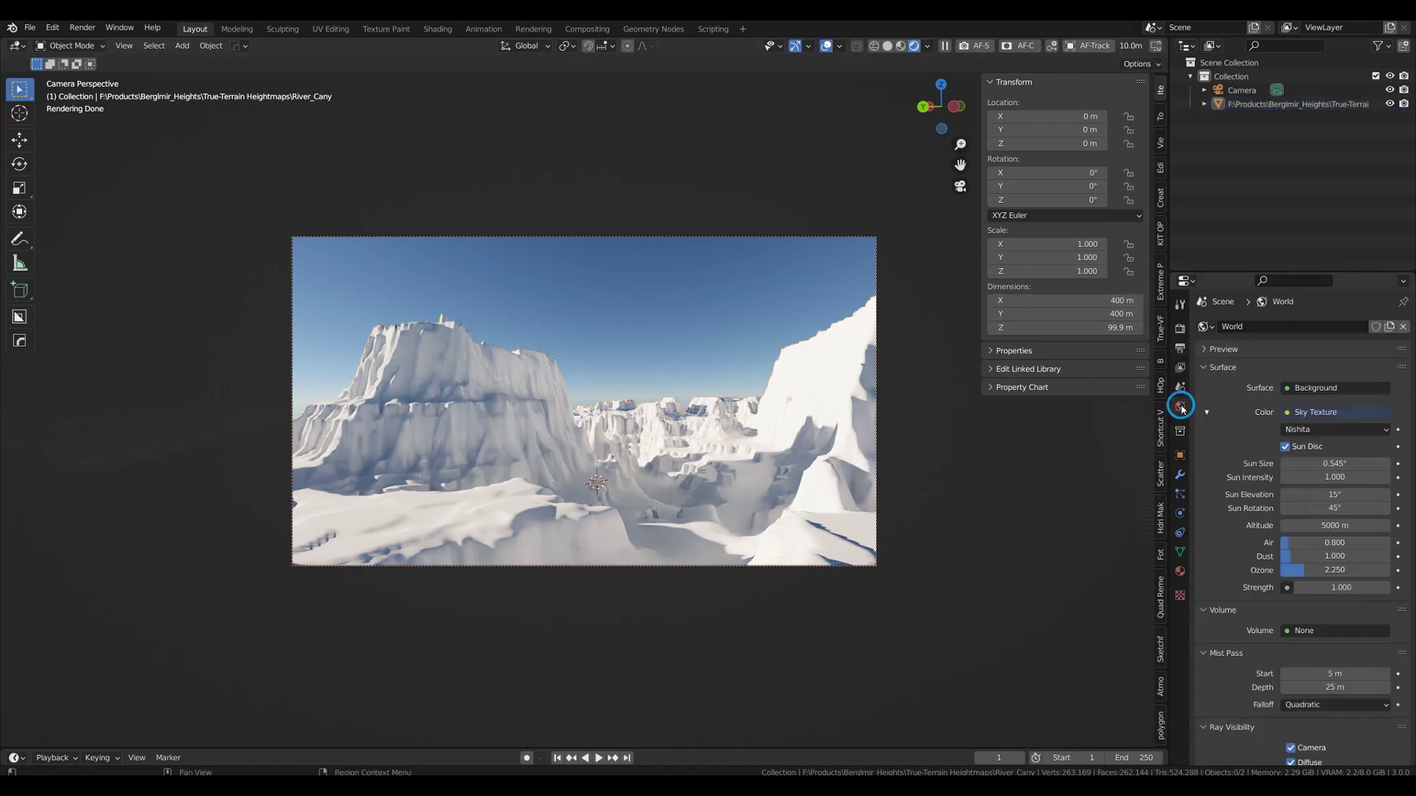
drag(1325, 509, 1400, 509)
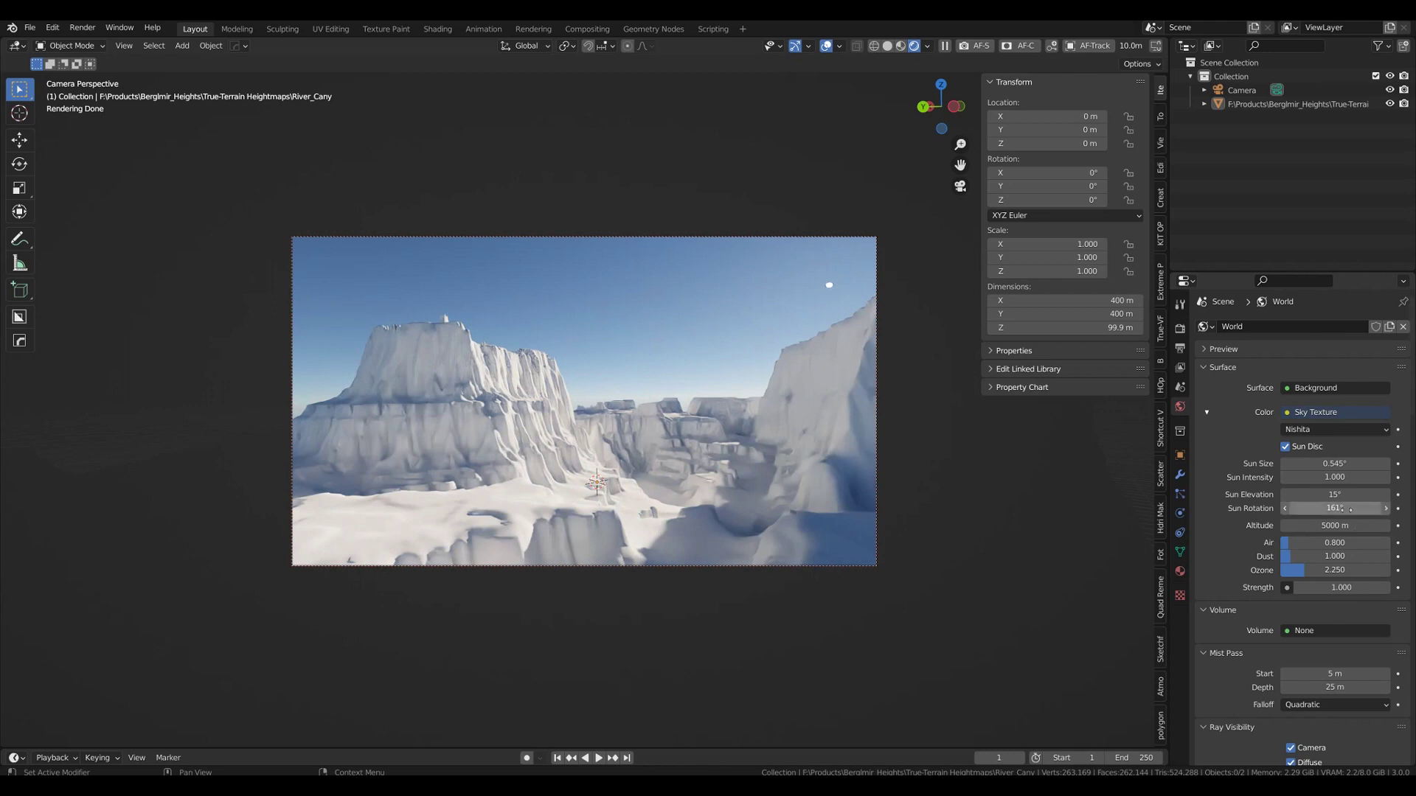
drag(1335, 495, 1333, 495)
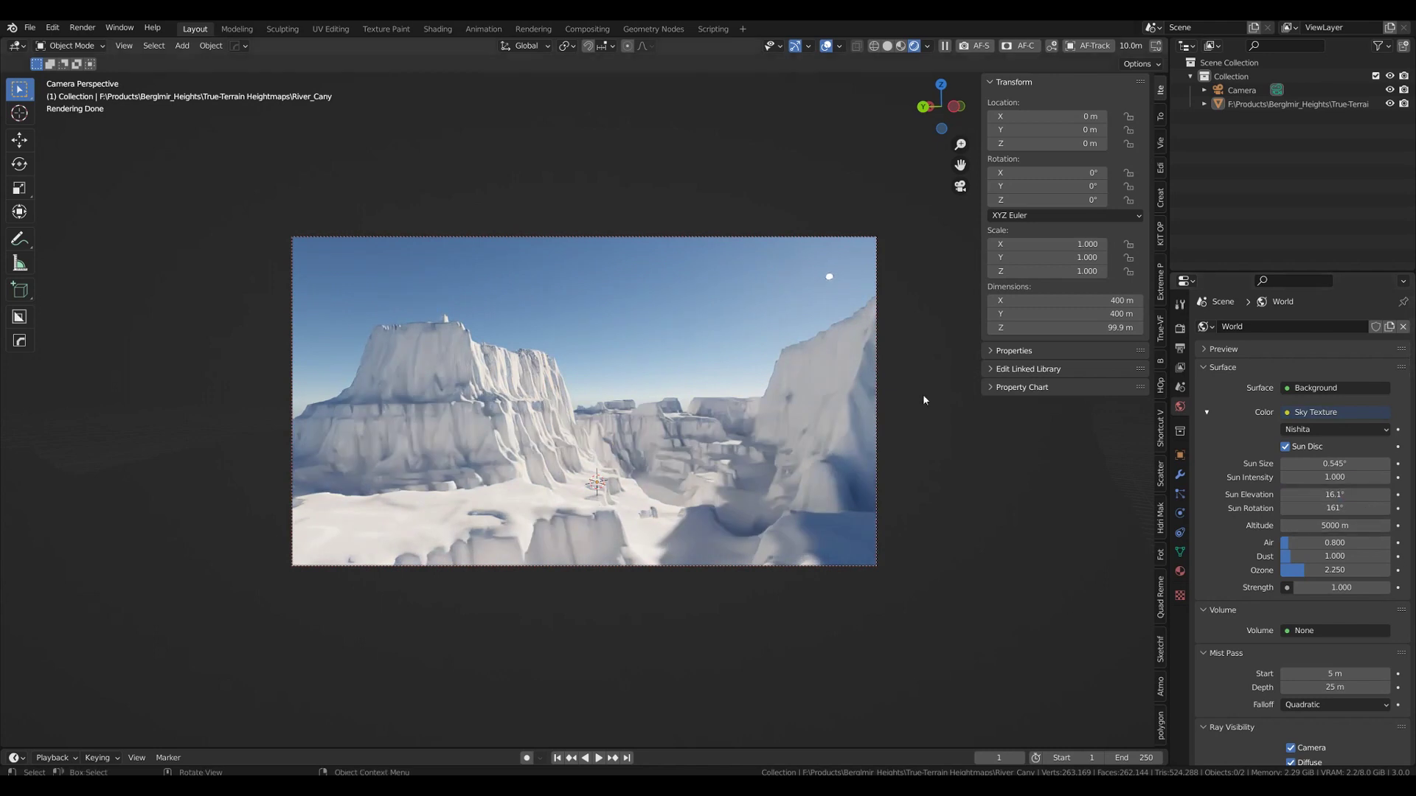
key(F12)
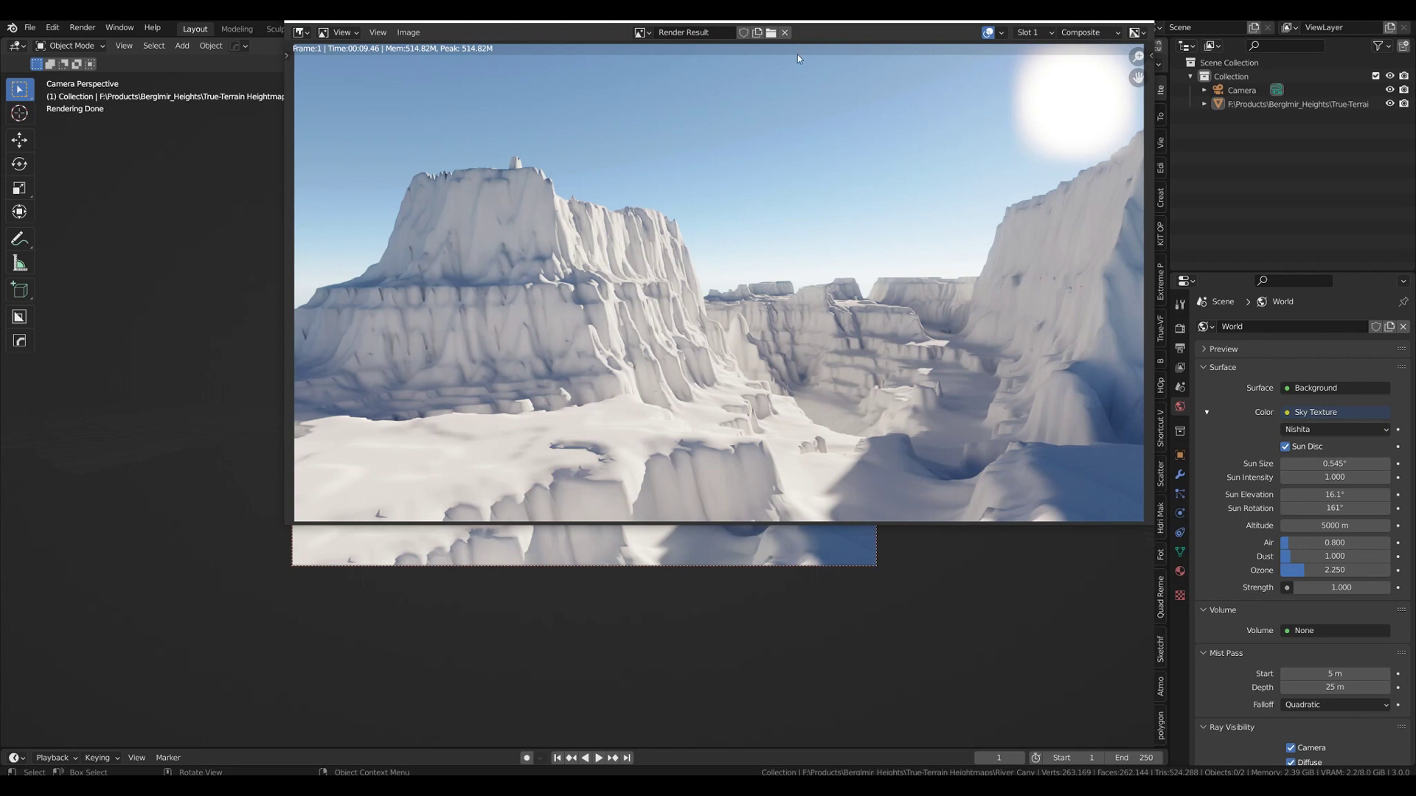
- Move the render window aside, orbit the viewport, and return to camera view for comparison
drag(844, 23, 1410, 160)
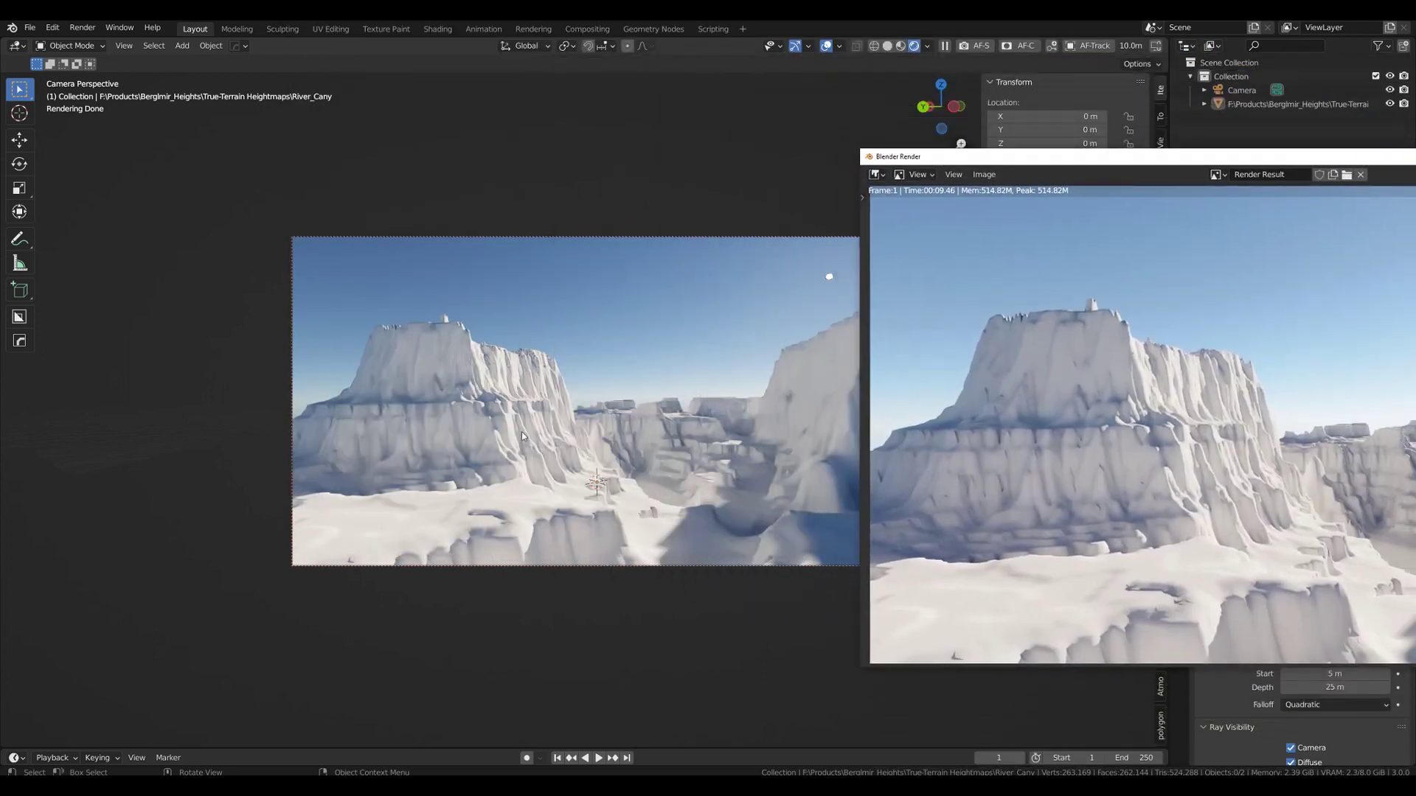
scroll(522, 431, up, 1)
scroll(522, 431, up, 1)
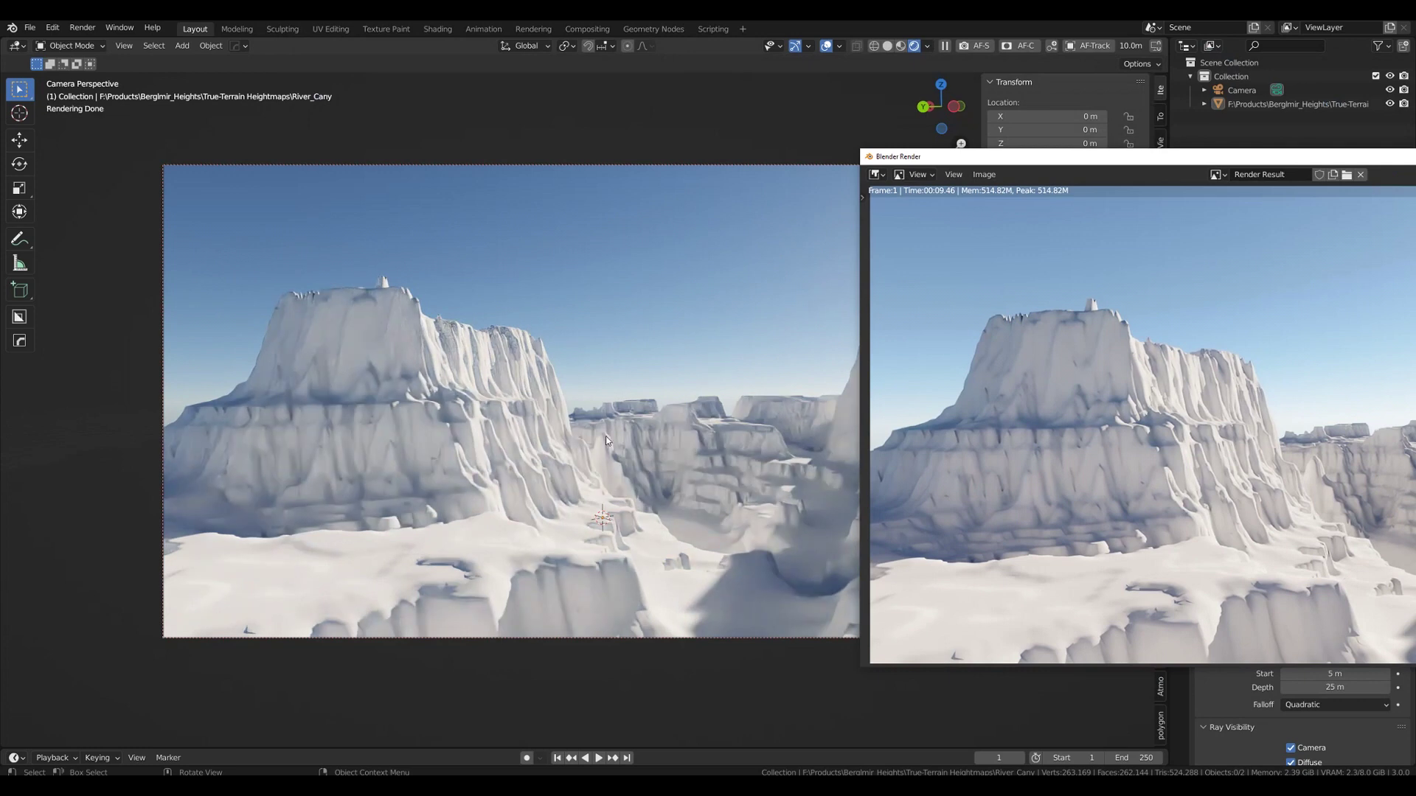
middle_drag(607, 440, 481, 396)
key(KP_0)
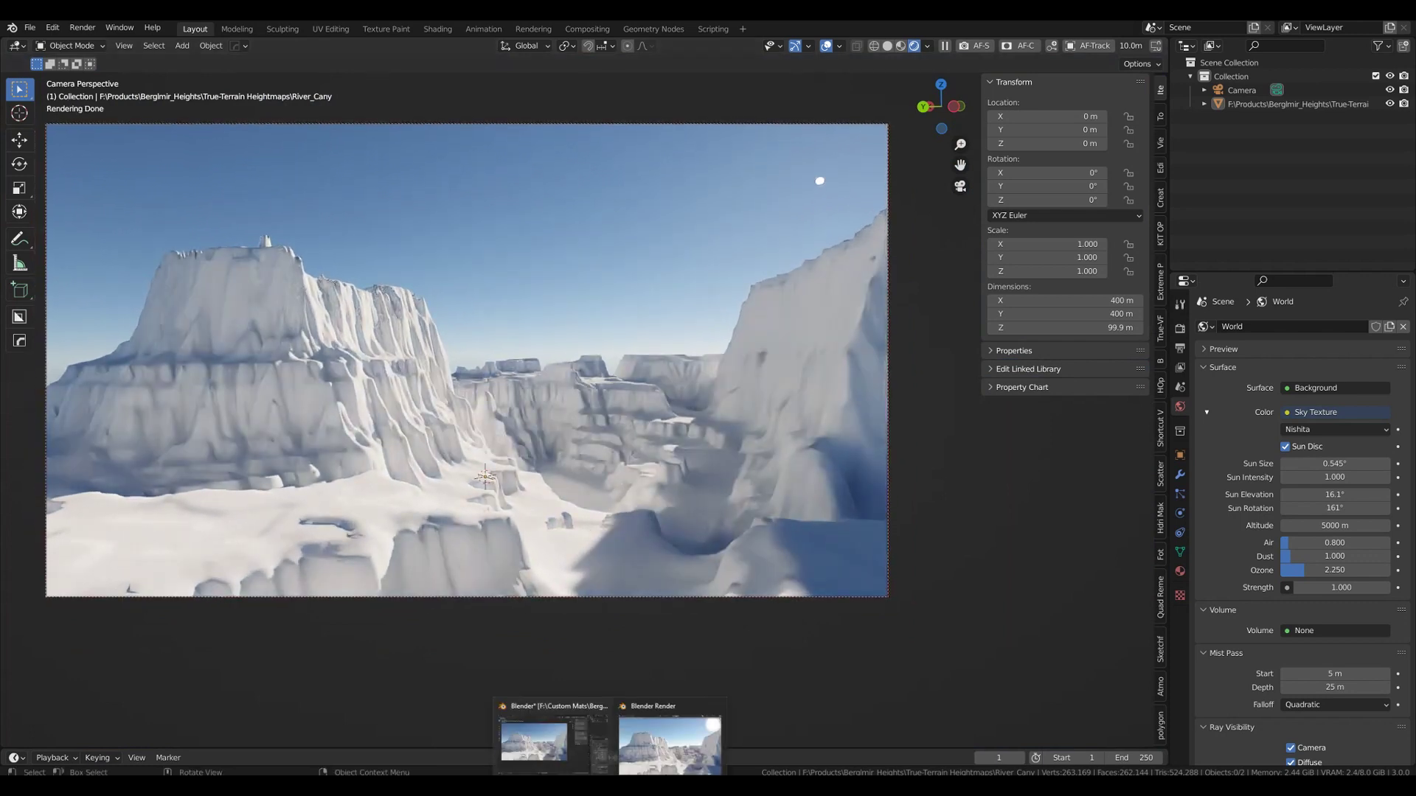
- Bring the Render Result window back, centre it, and minimize it
click(671, 744)
drag(1050, 162, 527, 226)
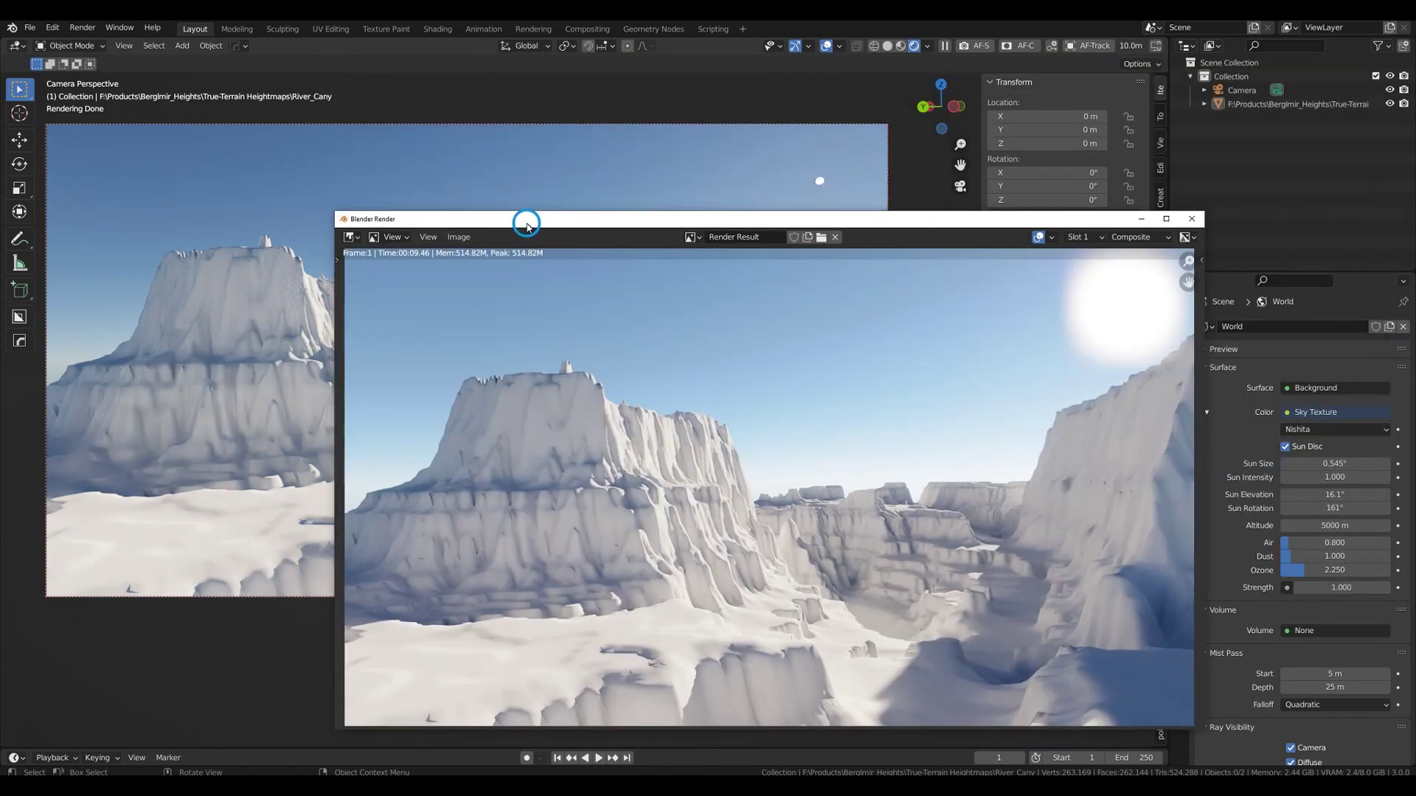
click(1145, 219)
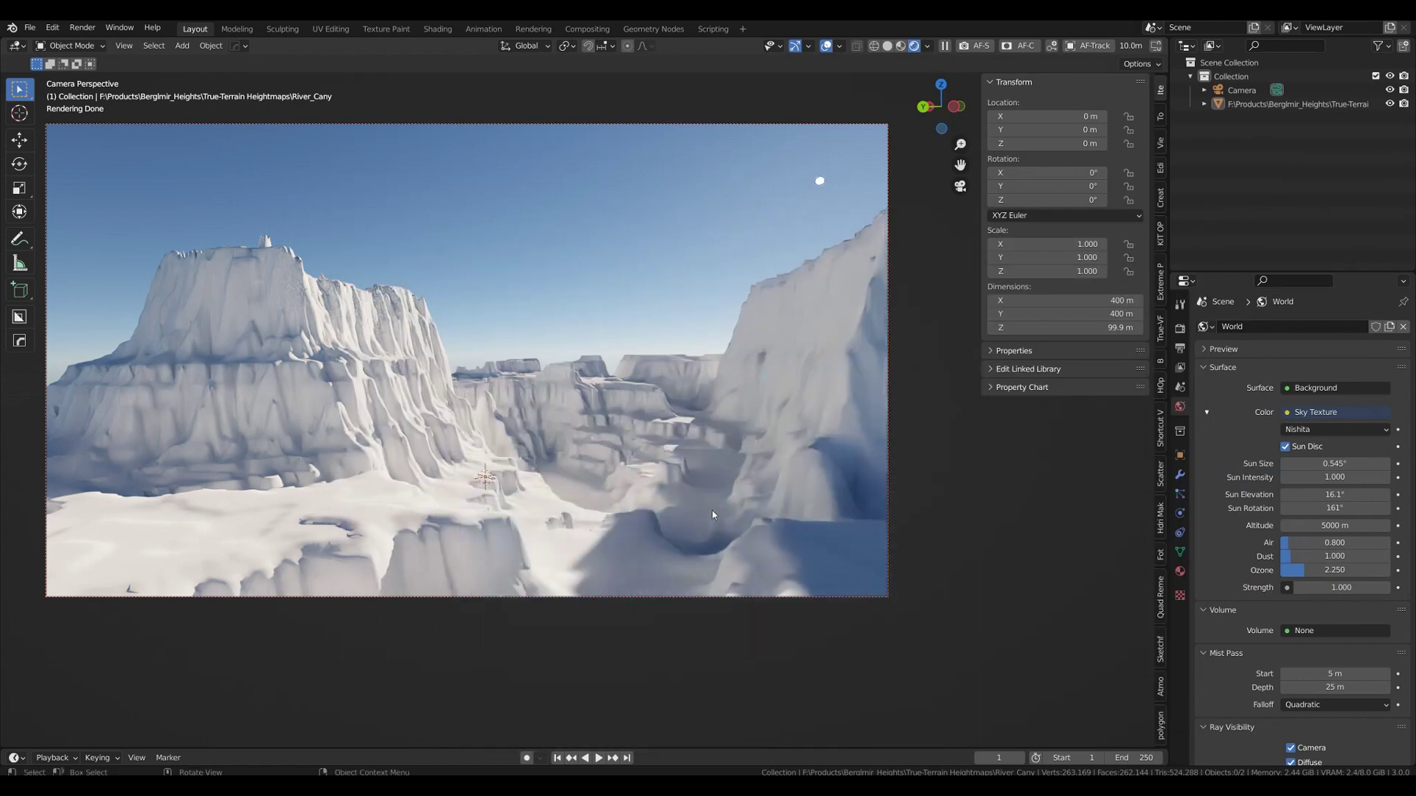
- Add a Subdivision Surface modifier to the terrain and move it above the Displace modifier
click(701, 442)
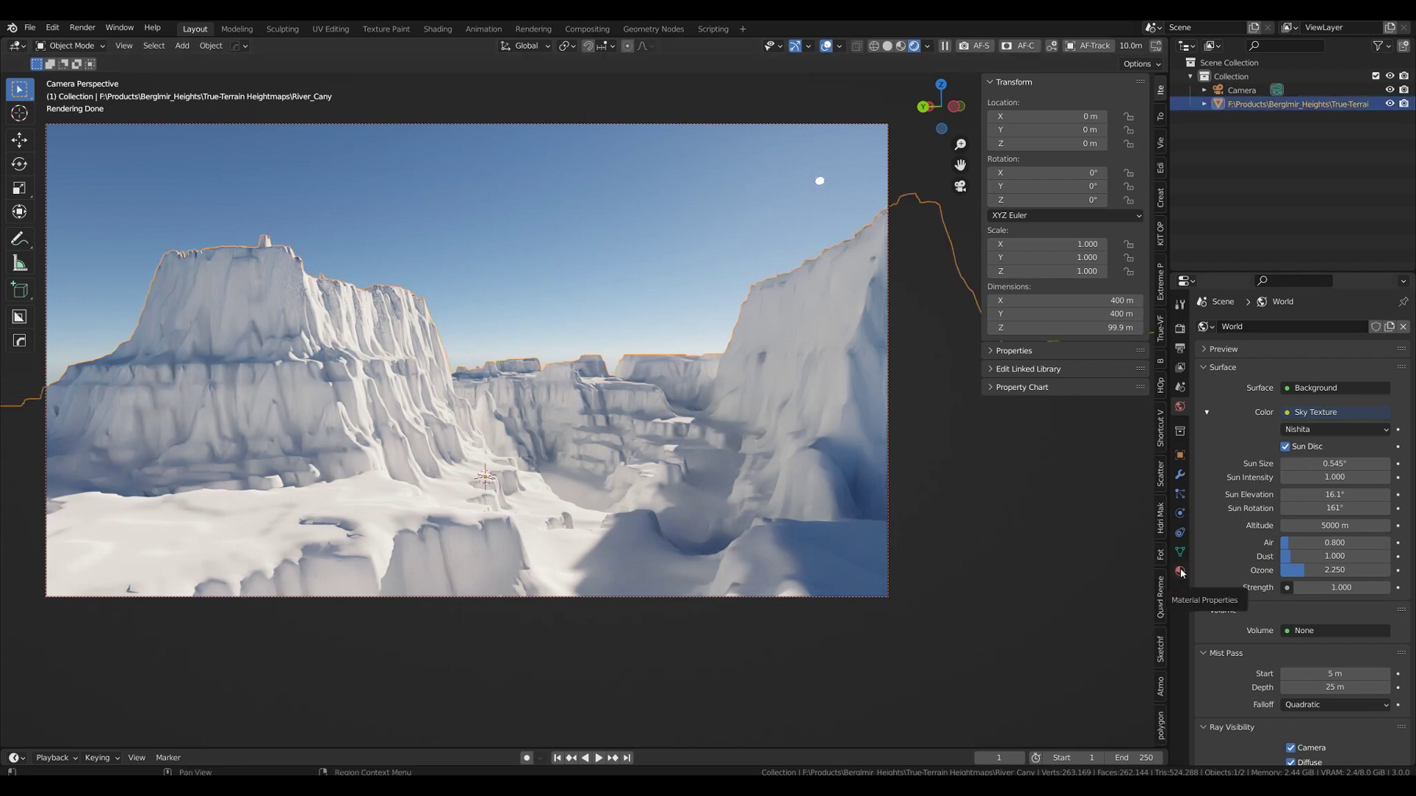
click(1180, 476)
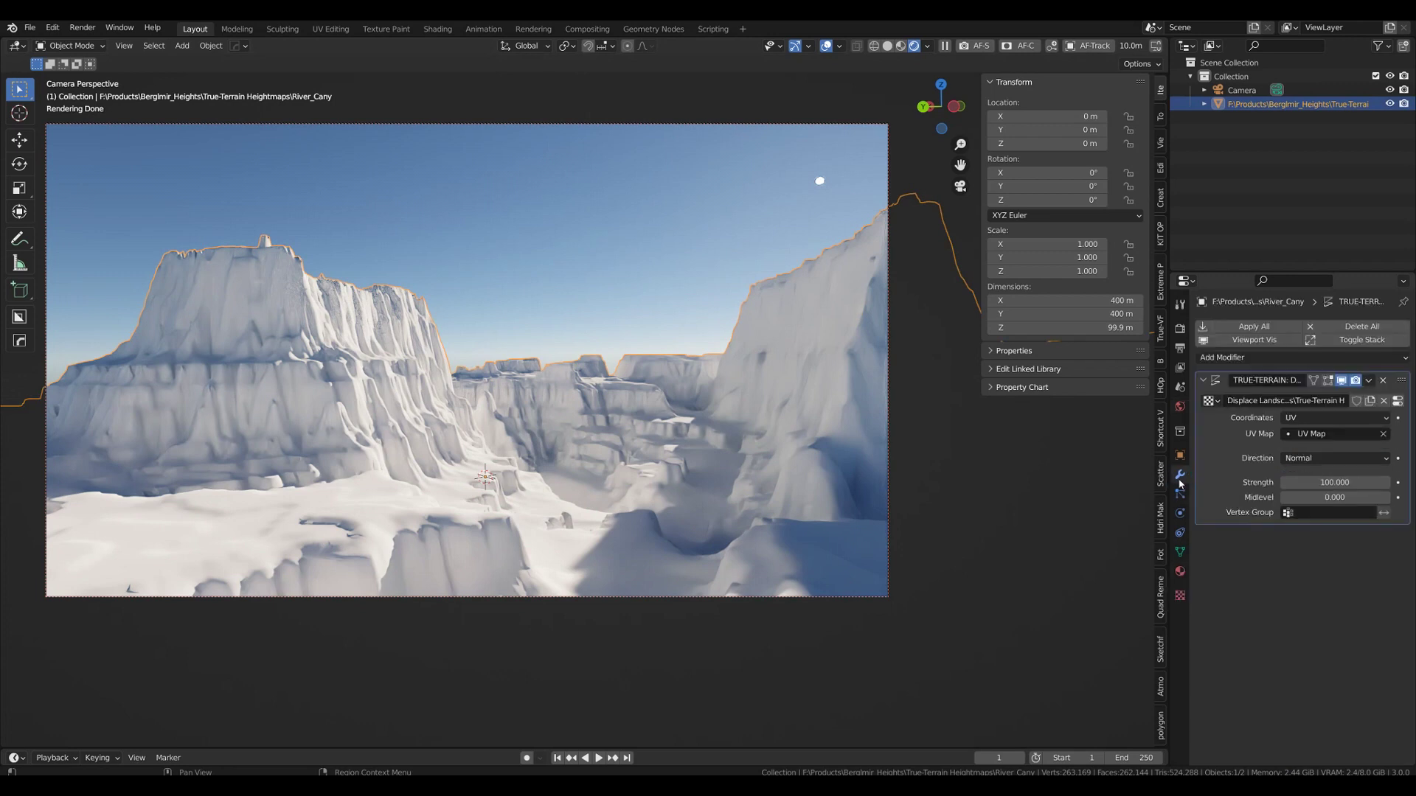
click(1239, 359)
click(1168, 604)
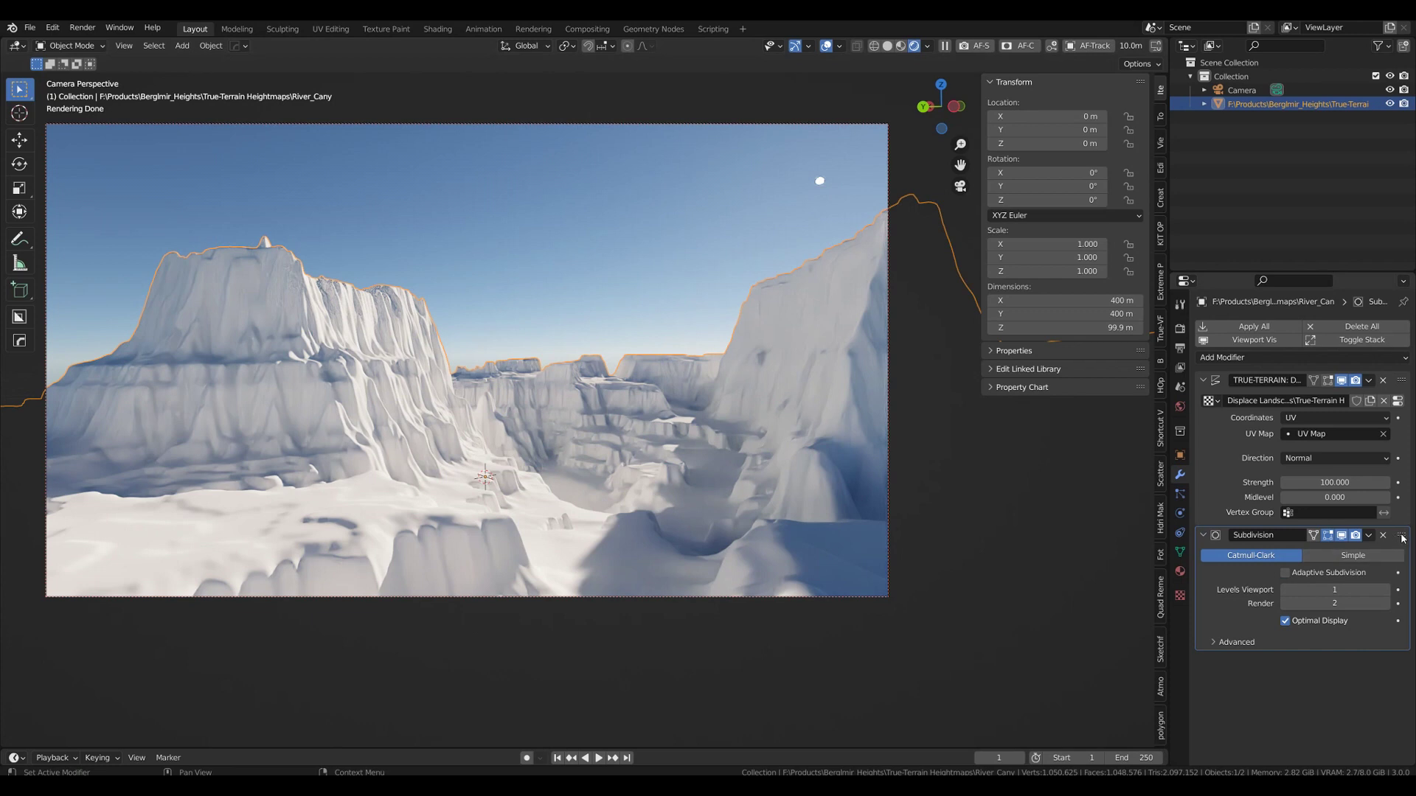
drag(1402, 536, 1408, 366)
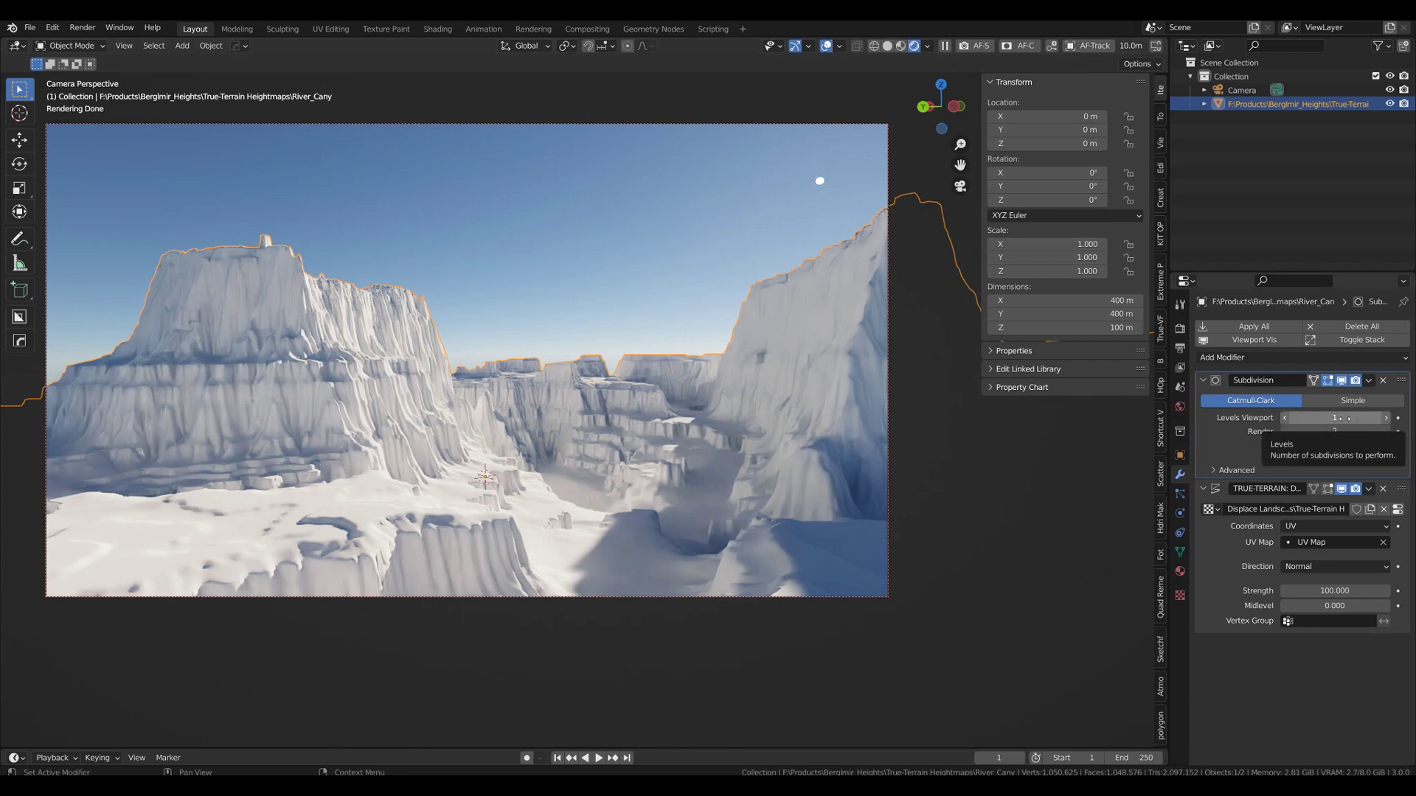
- Set the subdivision render level to 3 and disable it in the viewport
double_click(1336, 432)
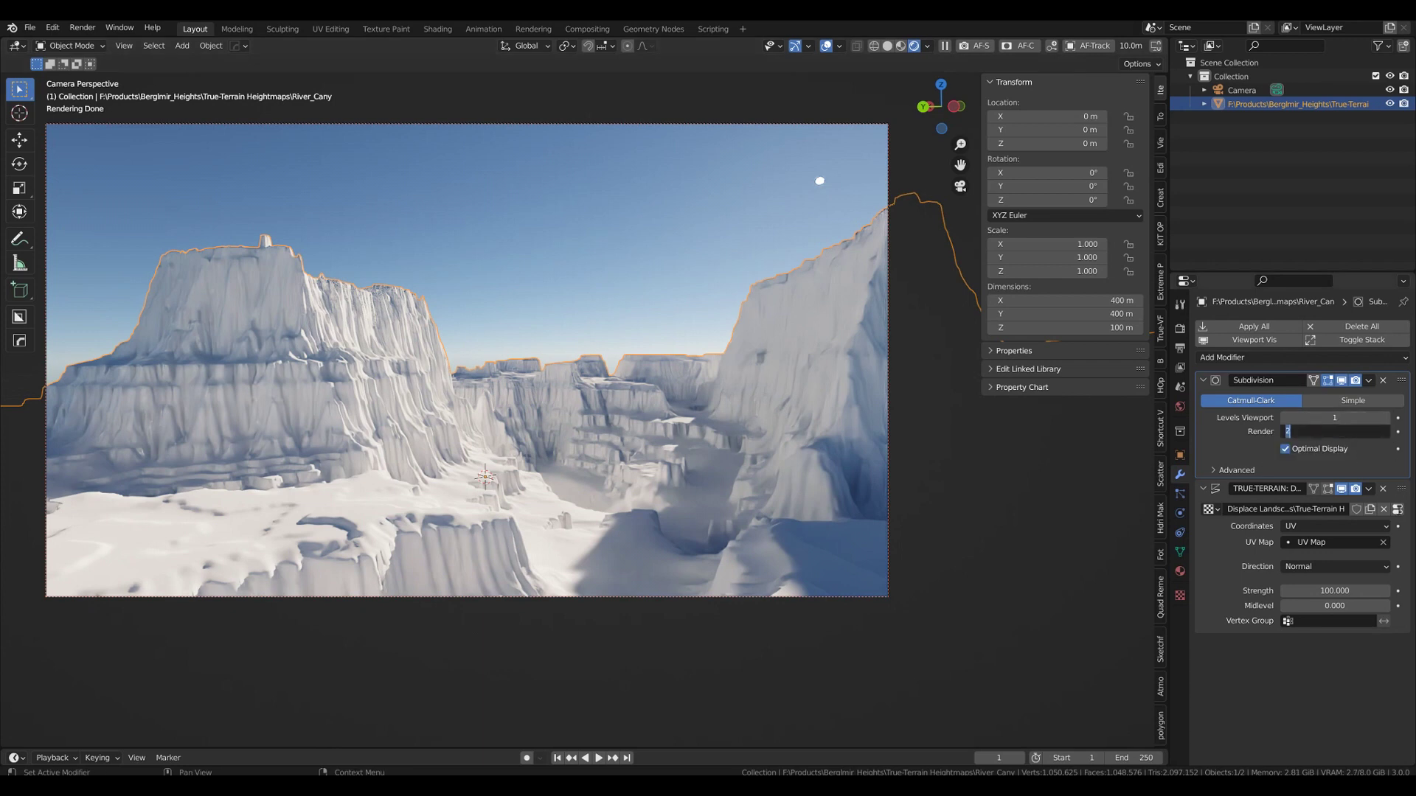
text(3)
key(Return)
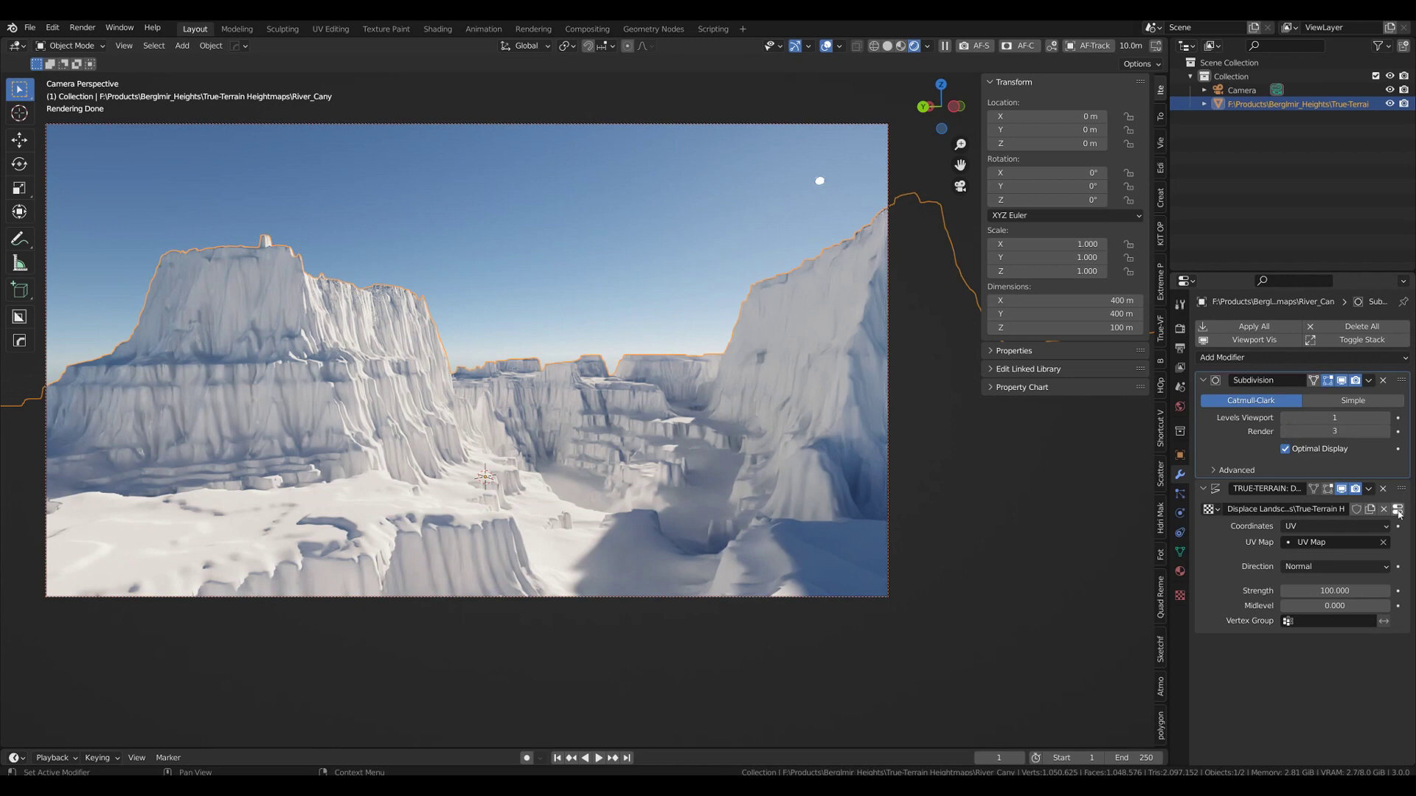
click(1342, 381)
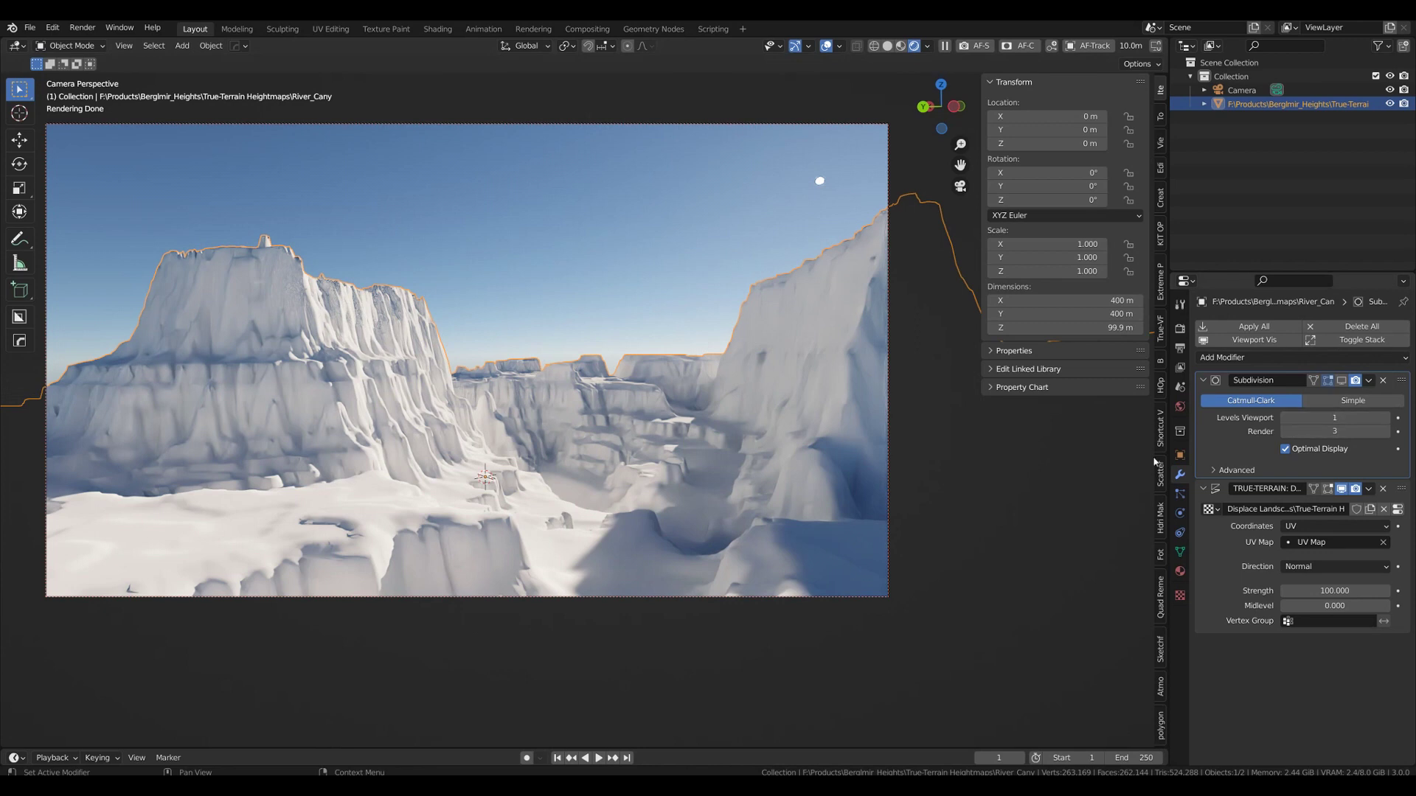
- Switch the Render Result to empty Slot 2 and render a more detailed image with F12
key(F11)
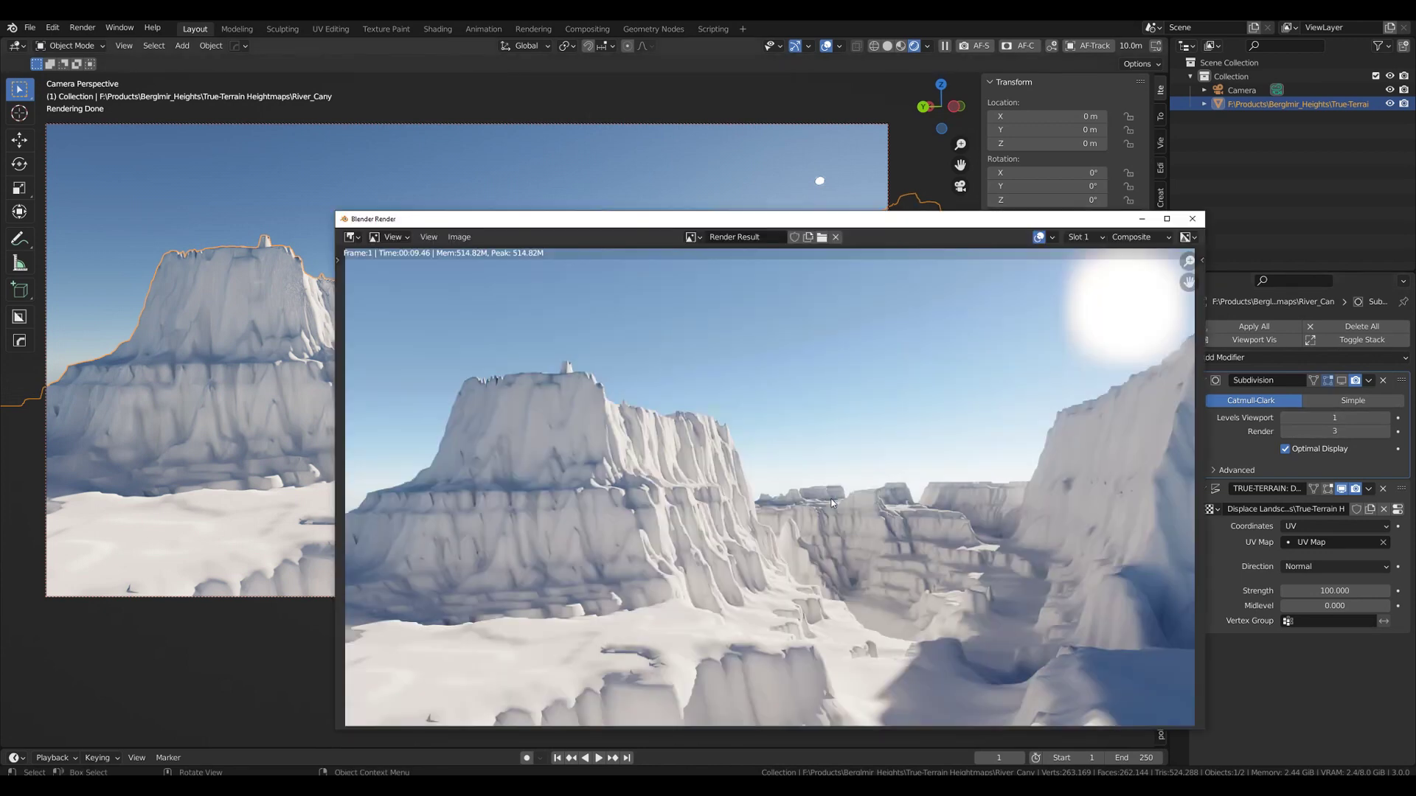
drag(863, 221, 824, 88)
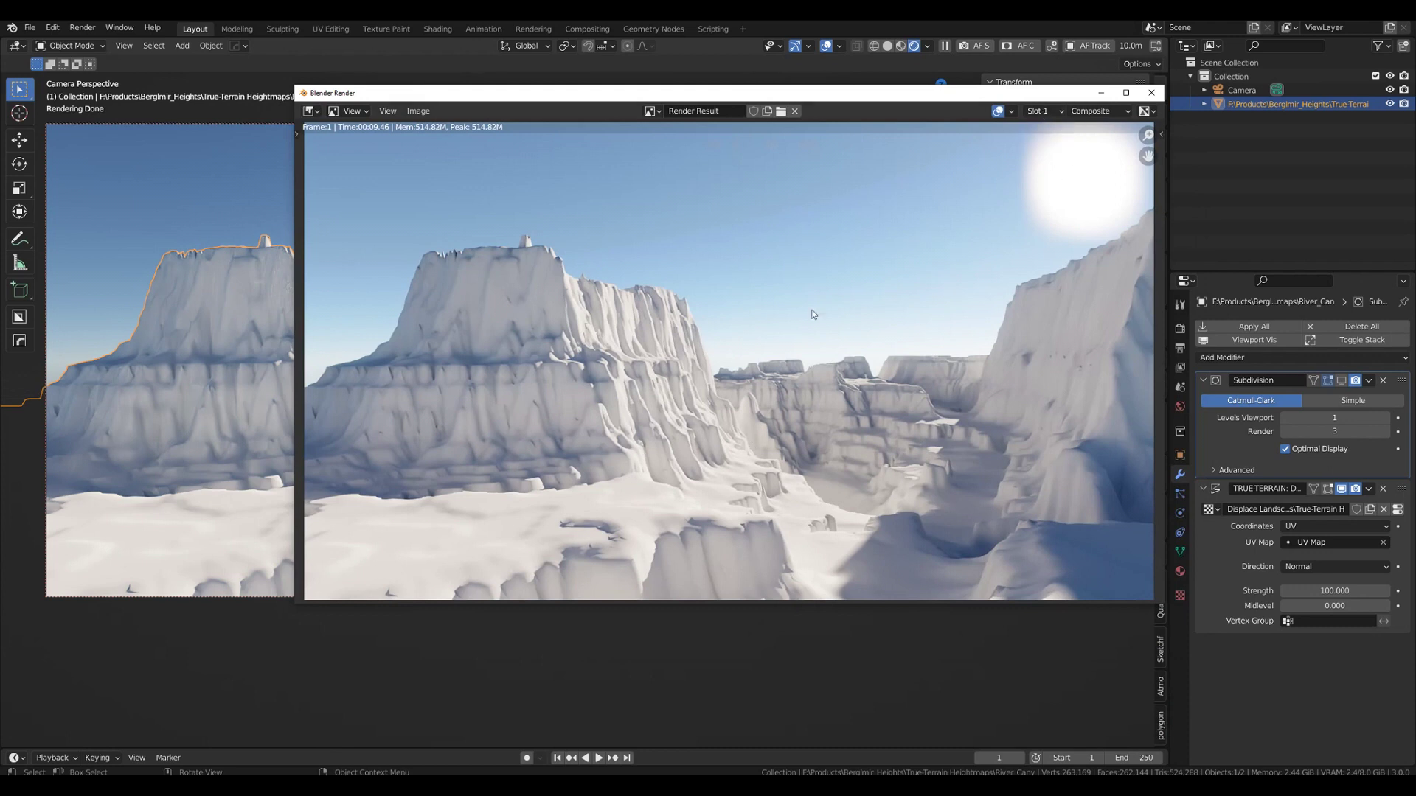
click(1042, 112)
click(1043, 138)
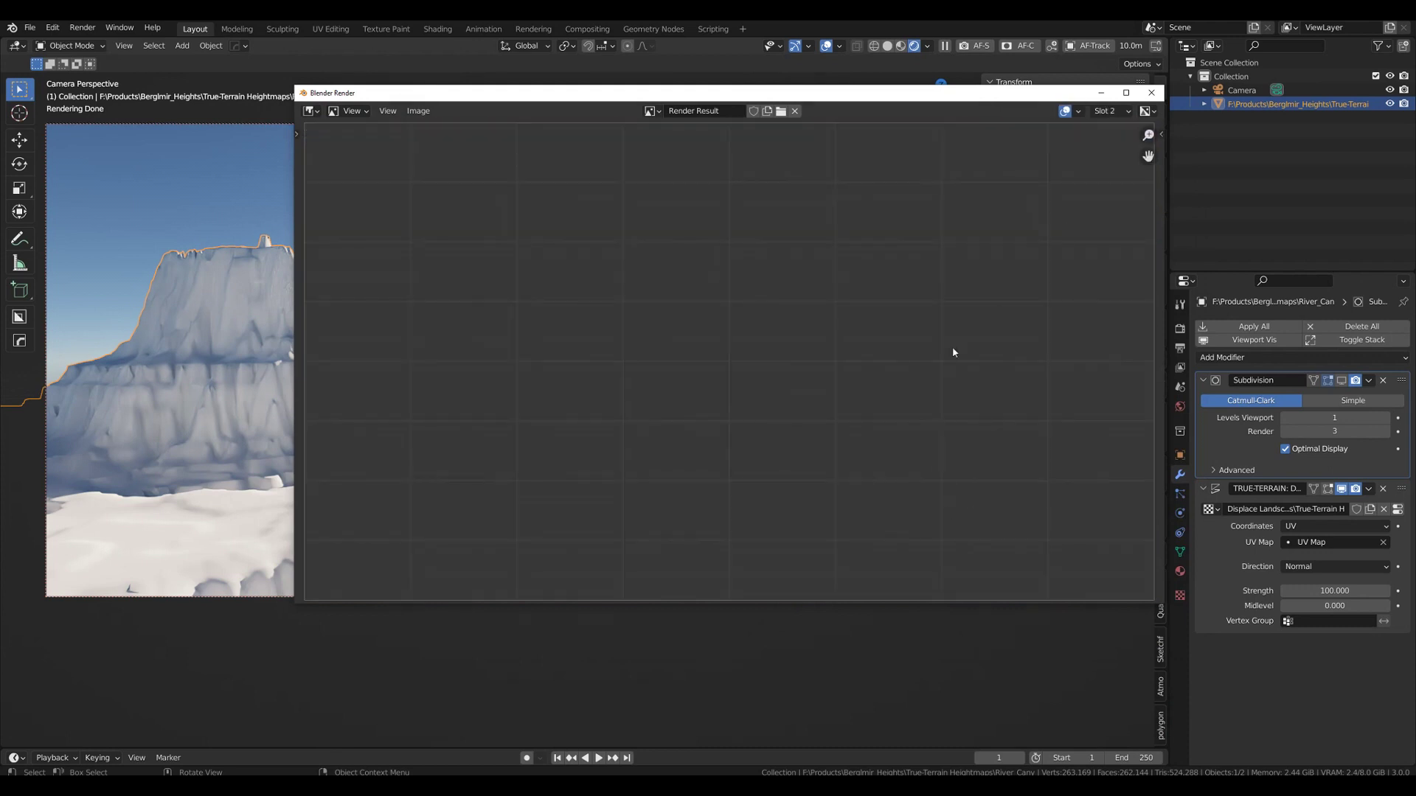
click(1101, 92)
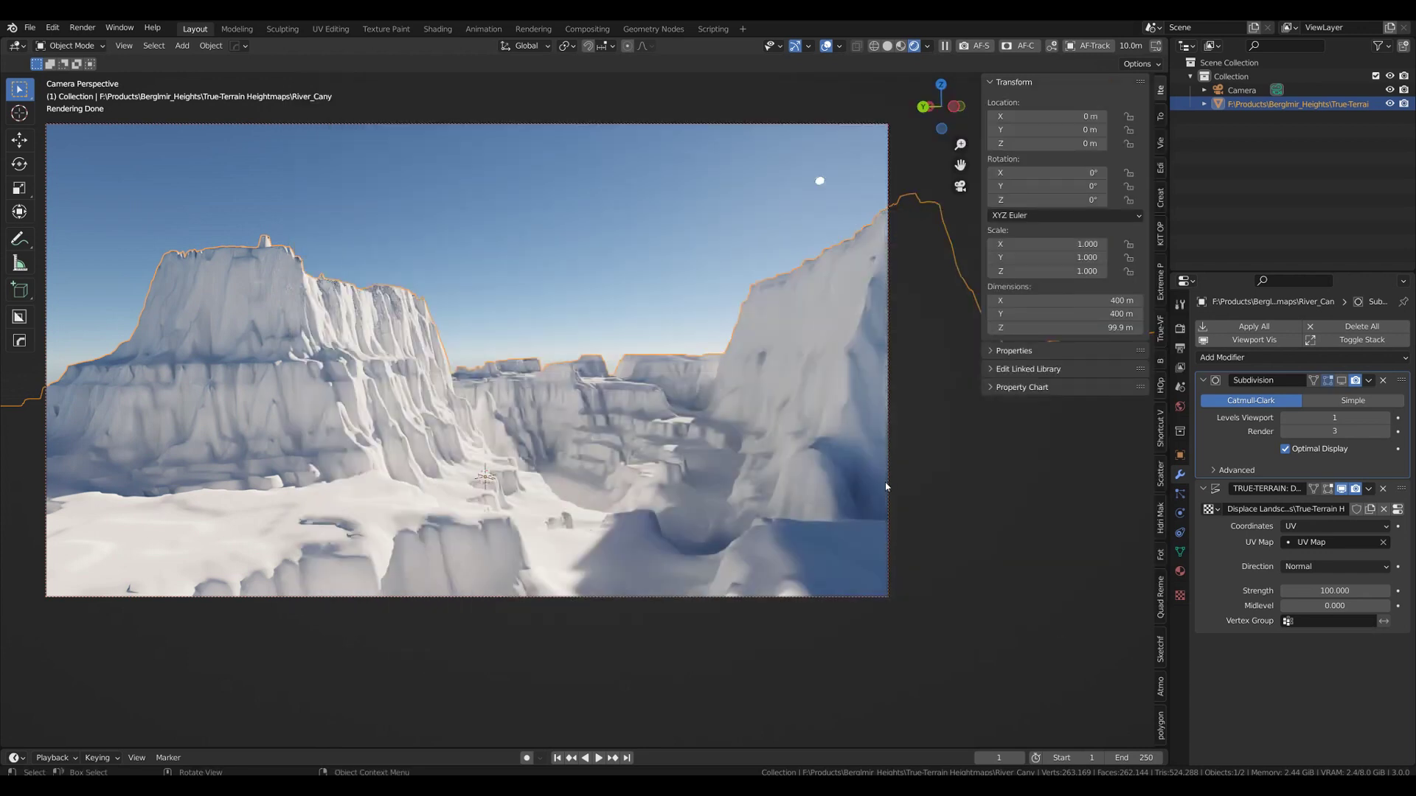
key(F12)
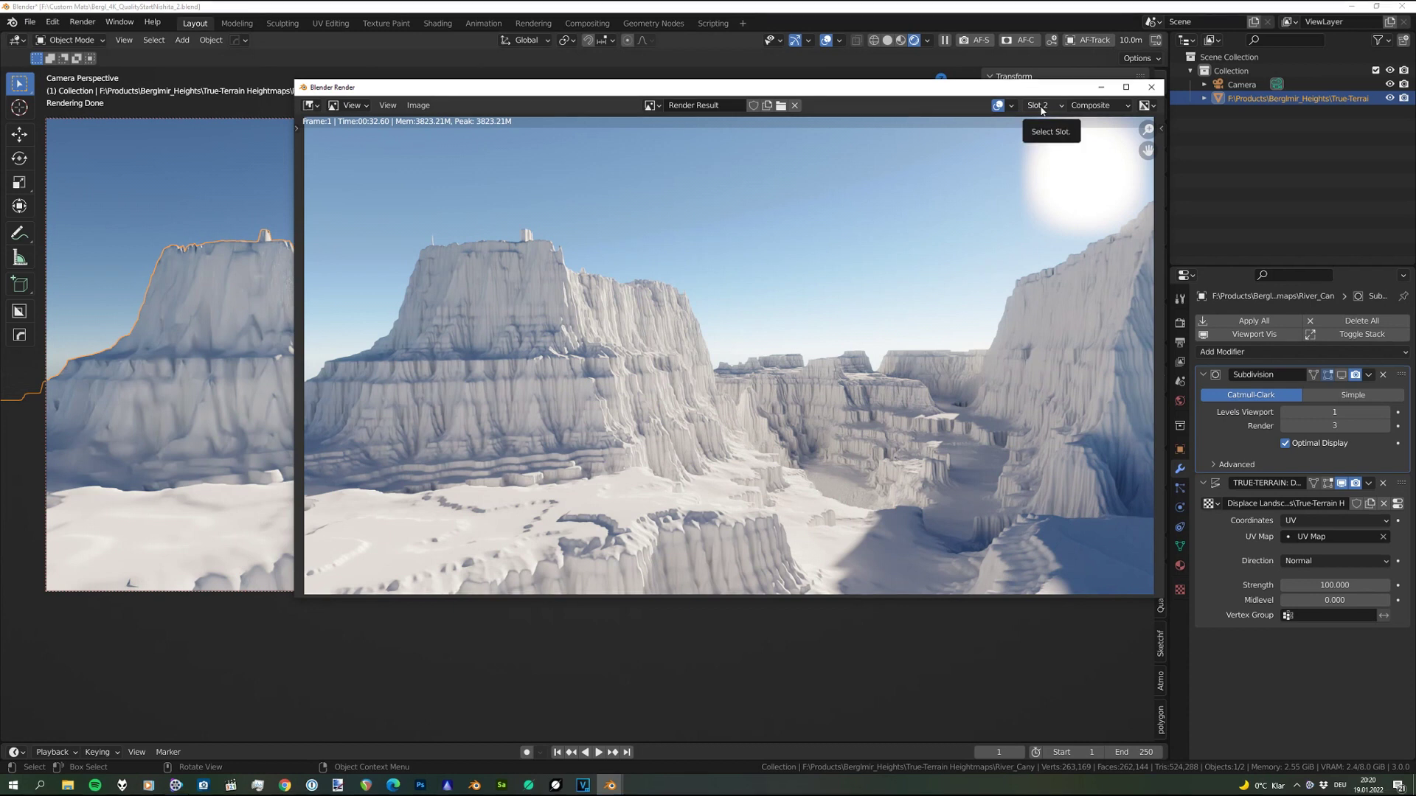
- Compare the earlier Slot 1 and newer Slot 2 renders in the maximized render window, then close it
click(1041, 108)
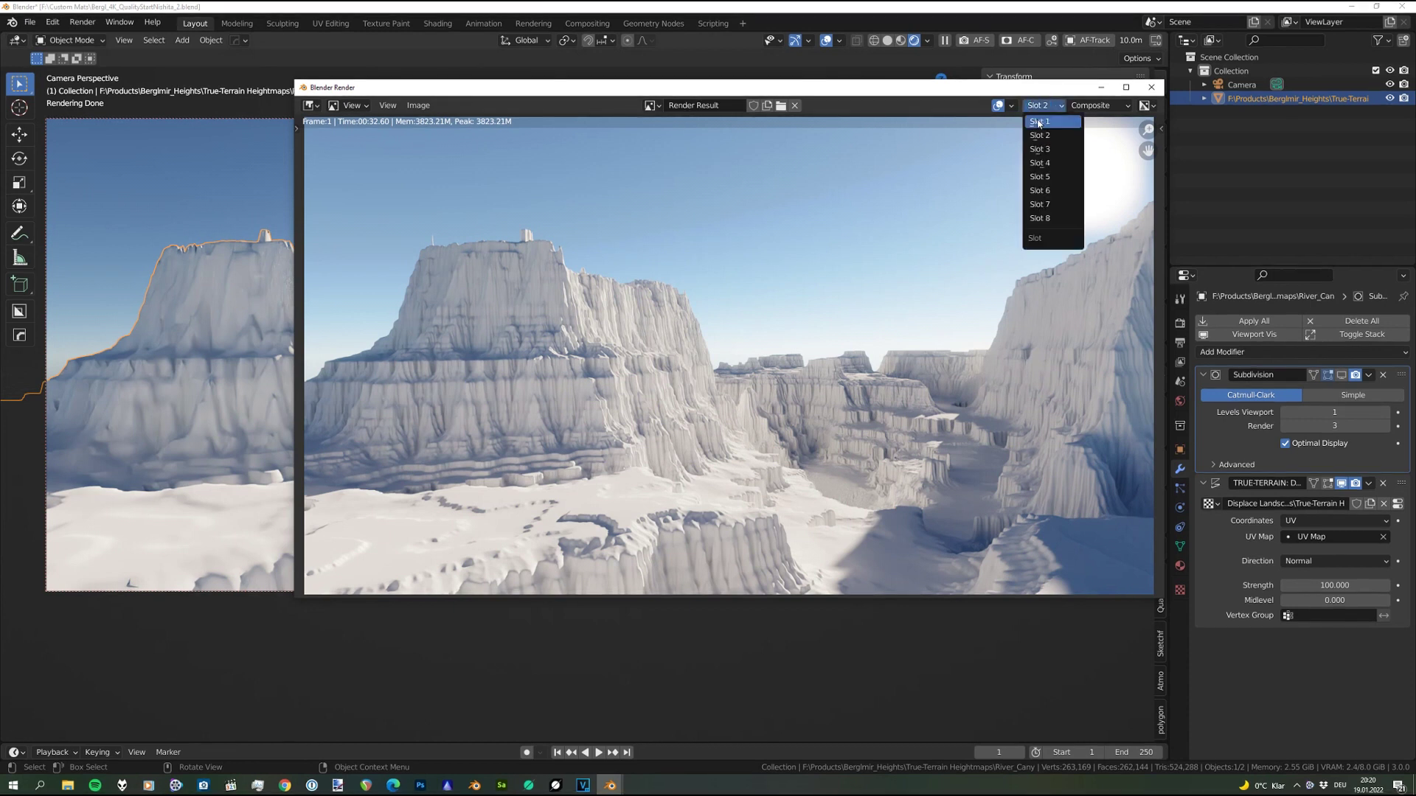
click(1040, 123)
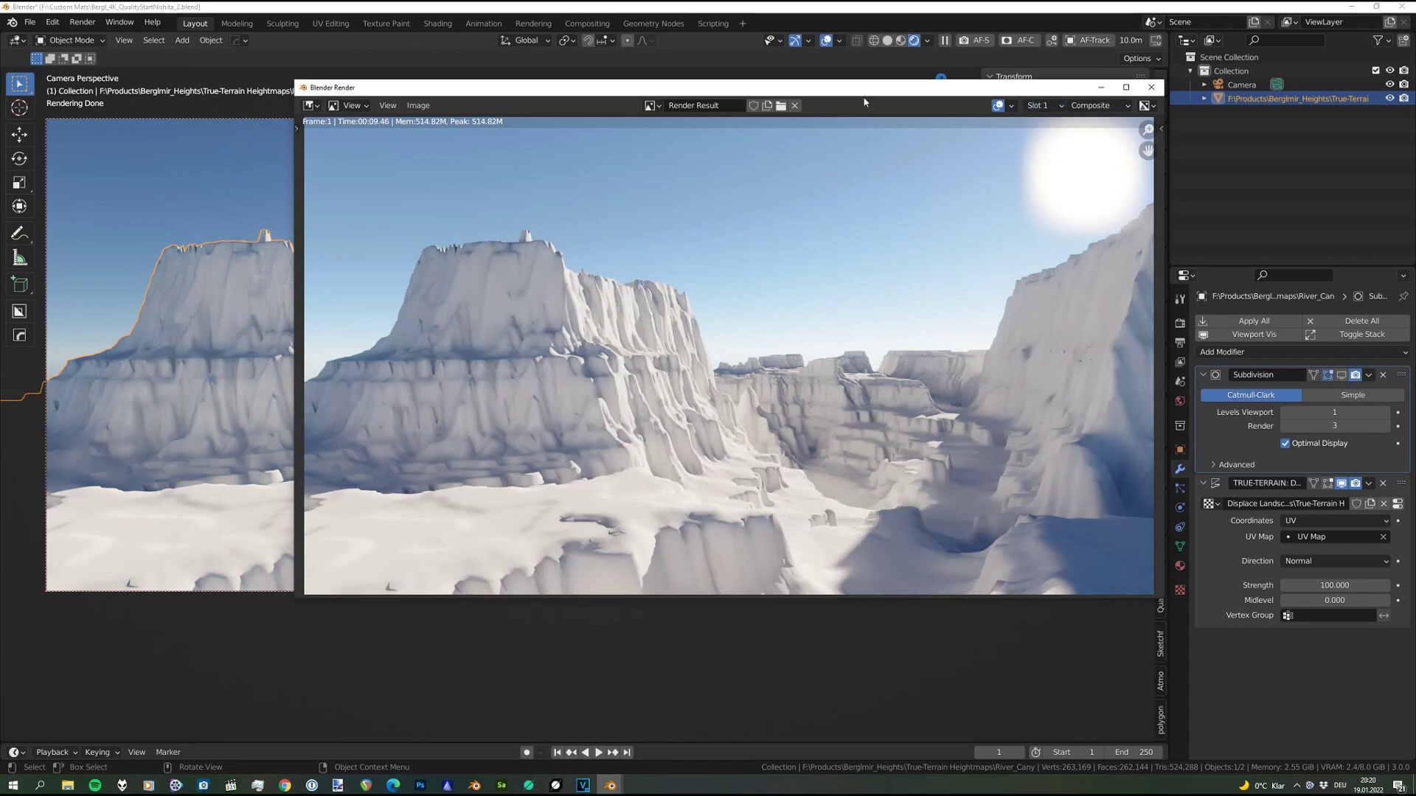
click(1126, 87)
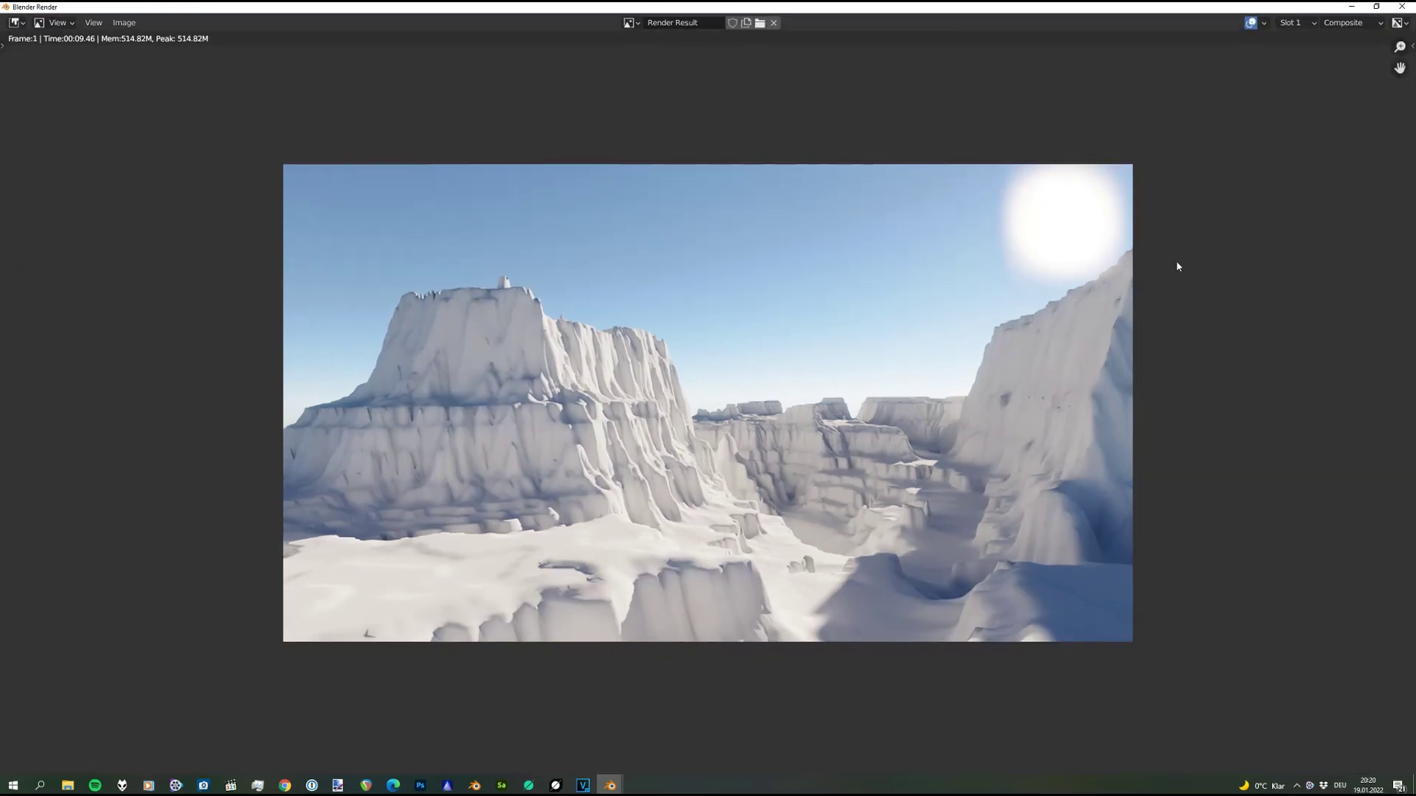
click(1290, 23)
click(1285, 55)
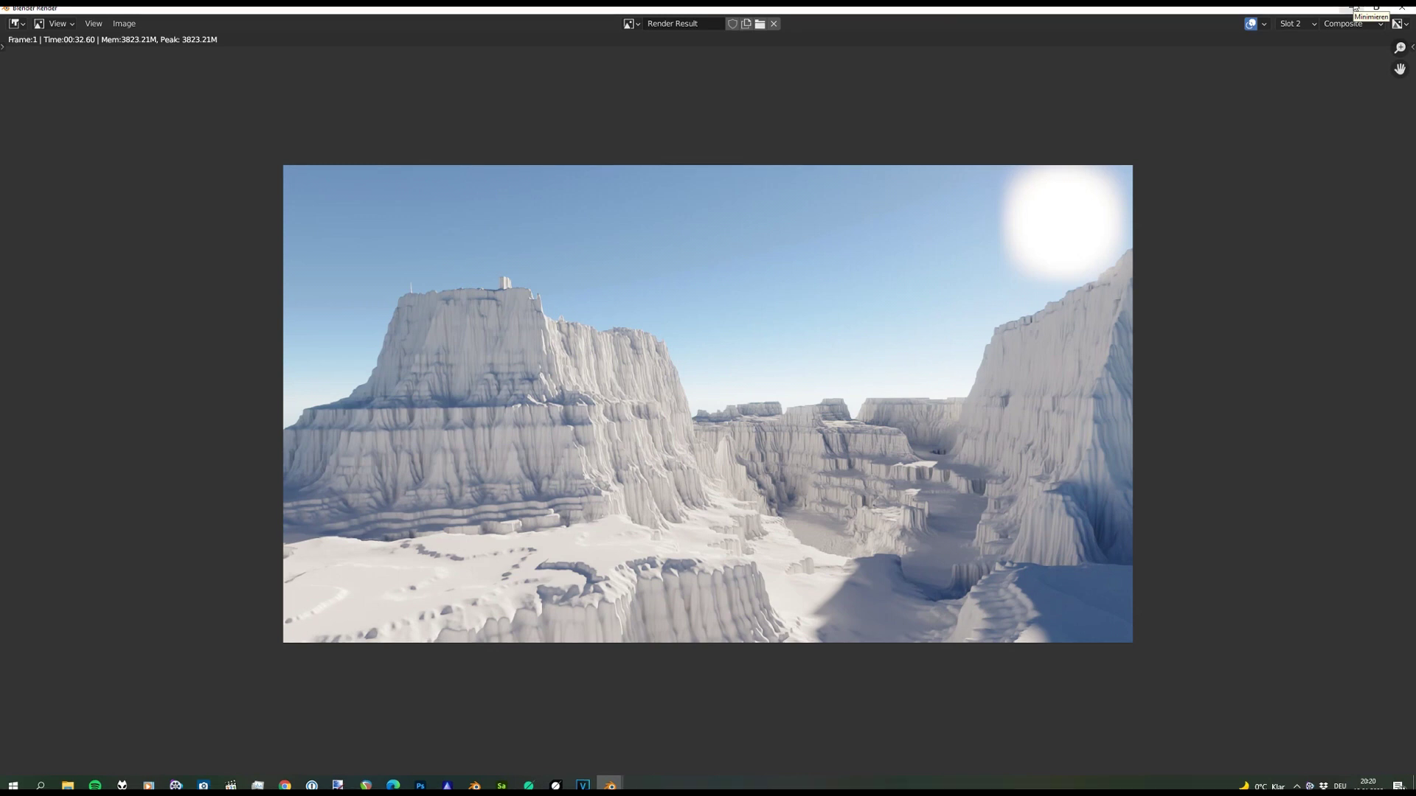
click(1298, 25)
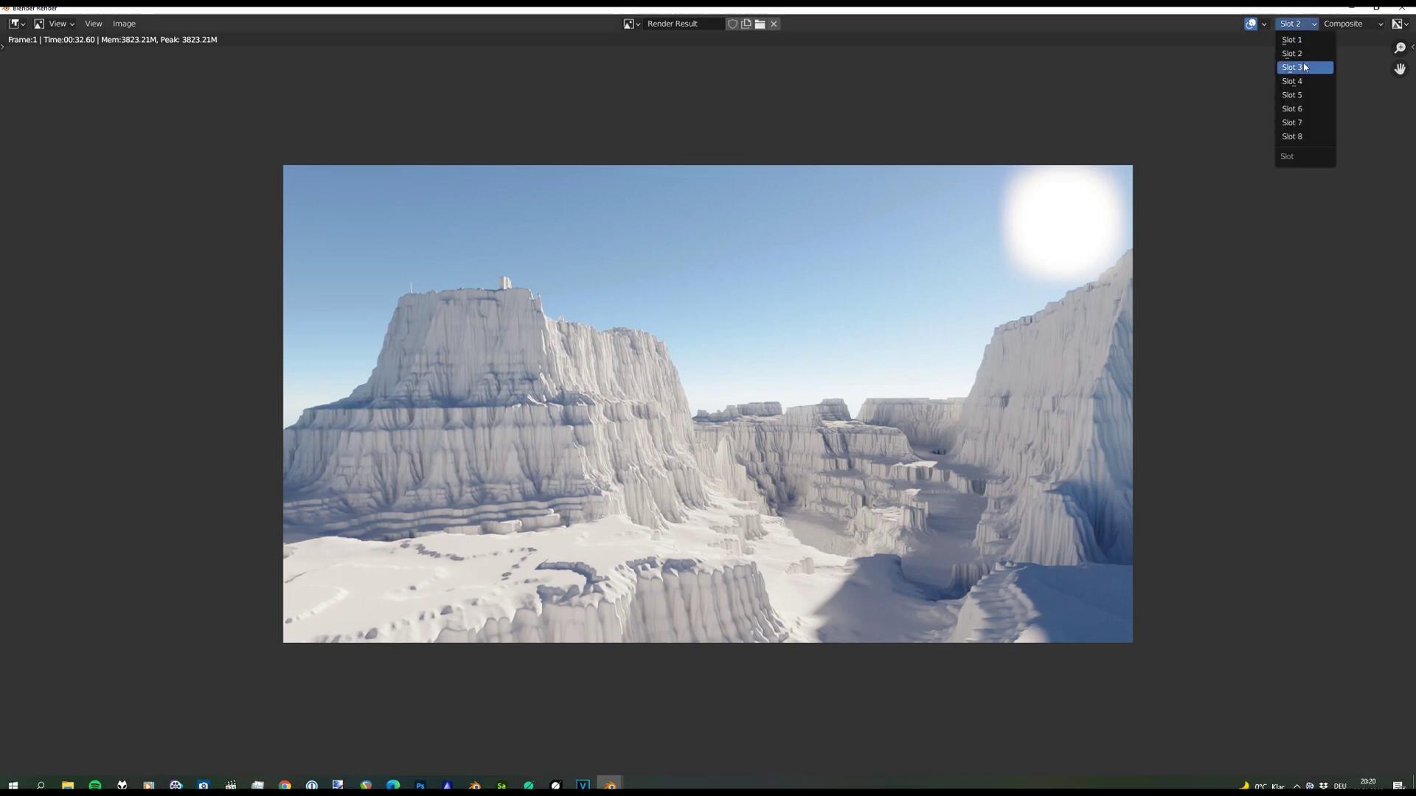
click(1293, 53)
key(Escape)
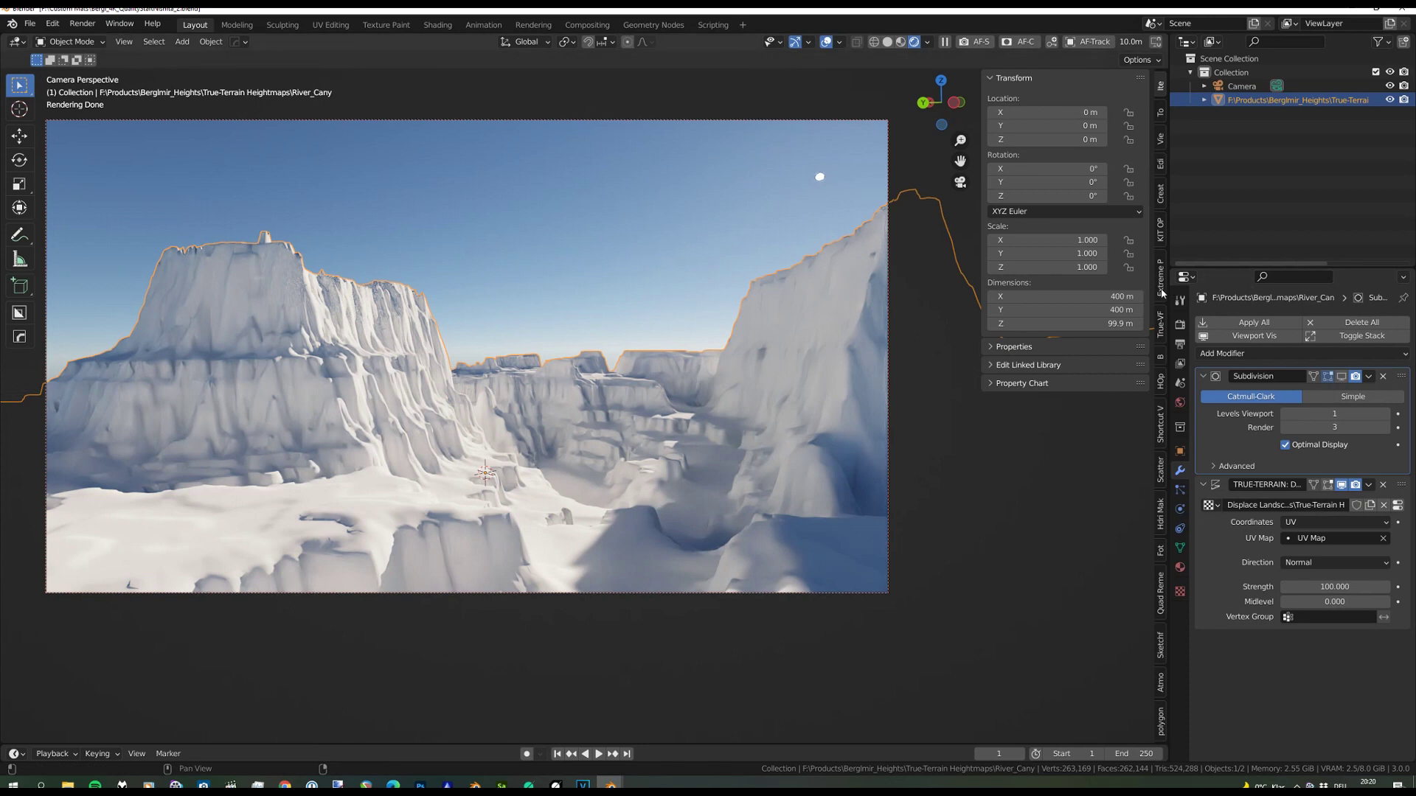
- In True Terrain, set Biome to Desert and choose Desert Brown Rocky 041 as the ground texture
click(1161, 325)
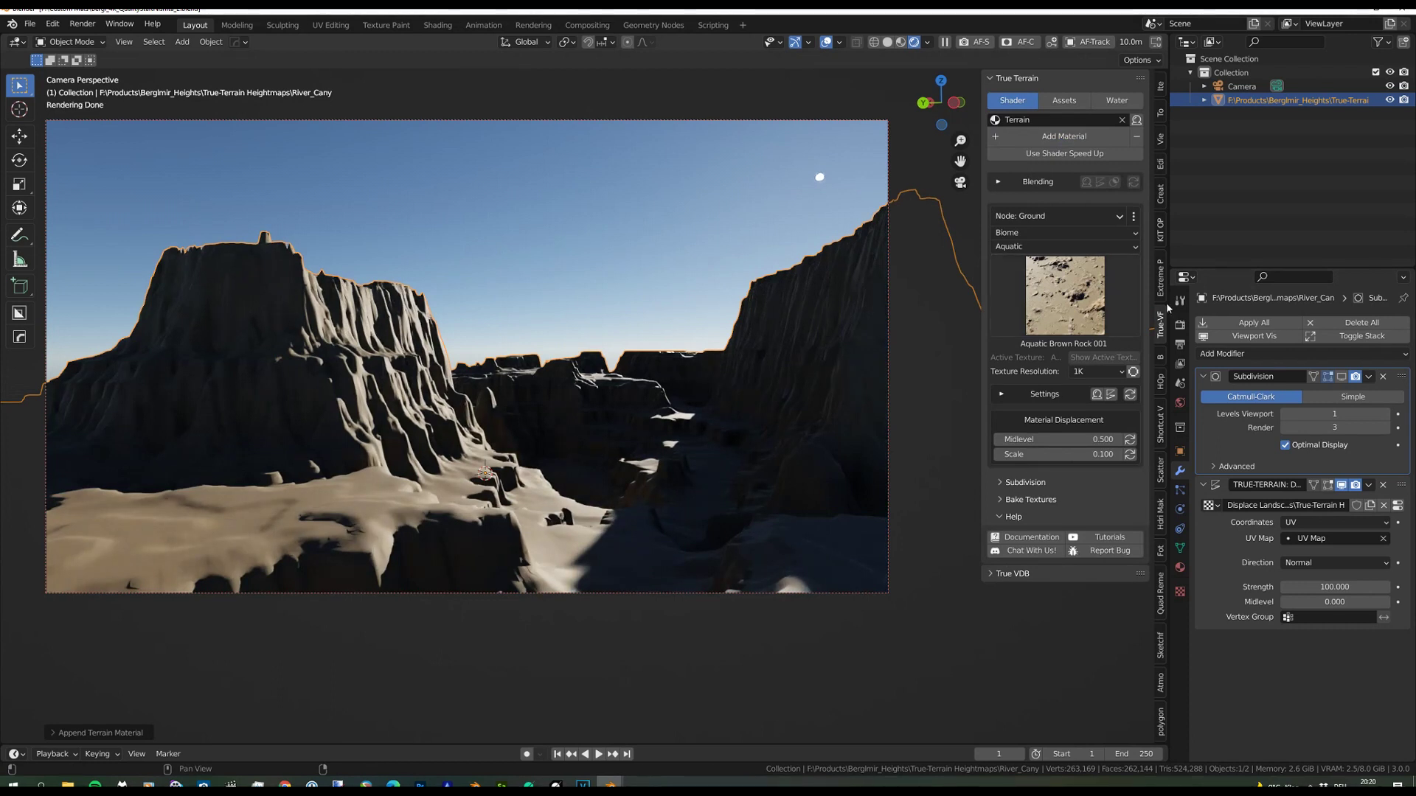
click(1033, 248)
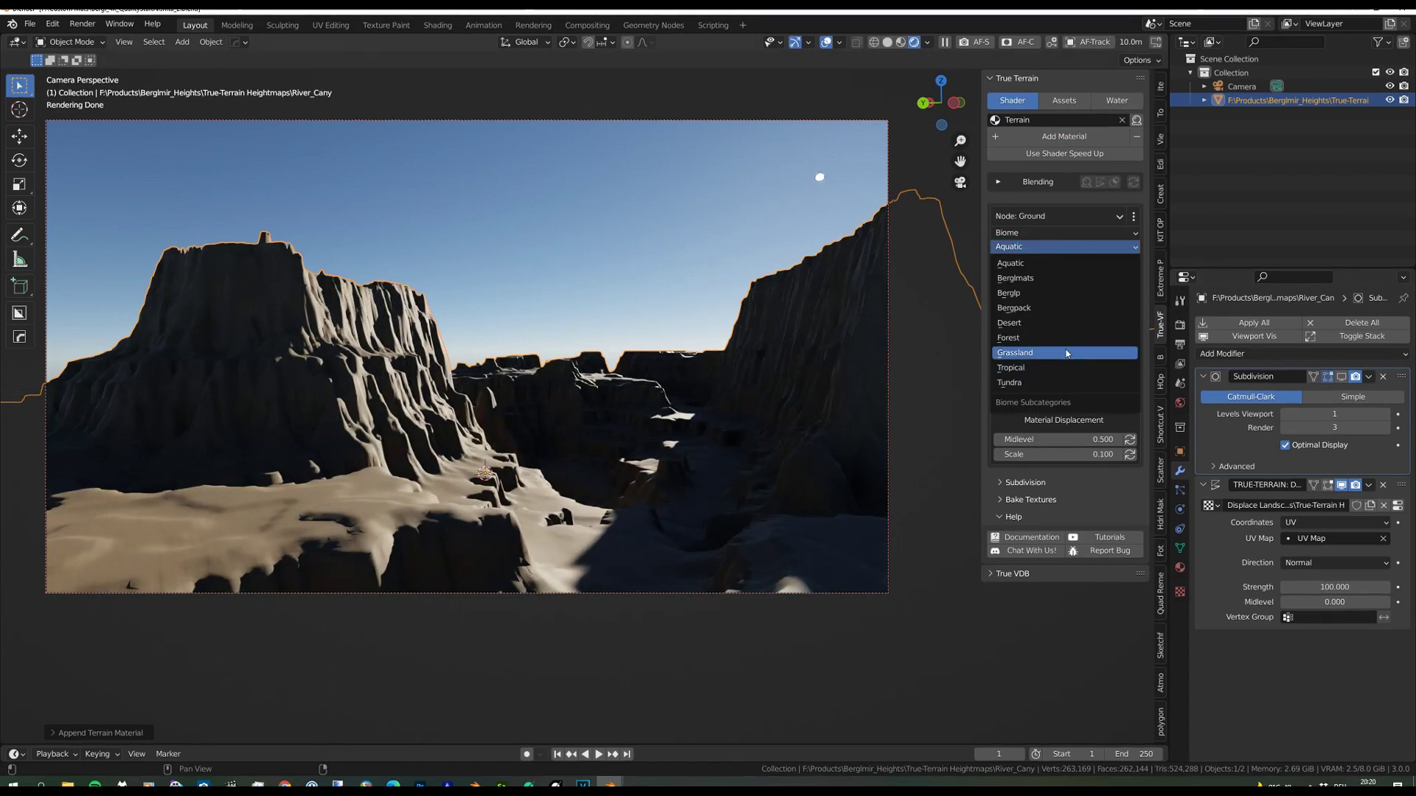
click(1092, 325)
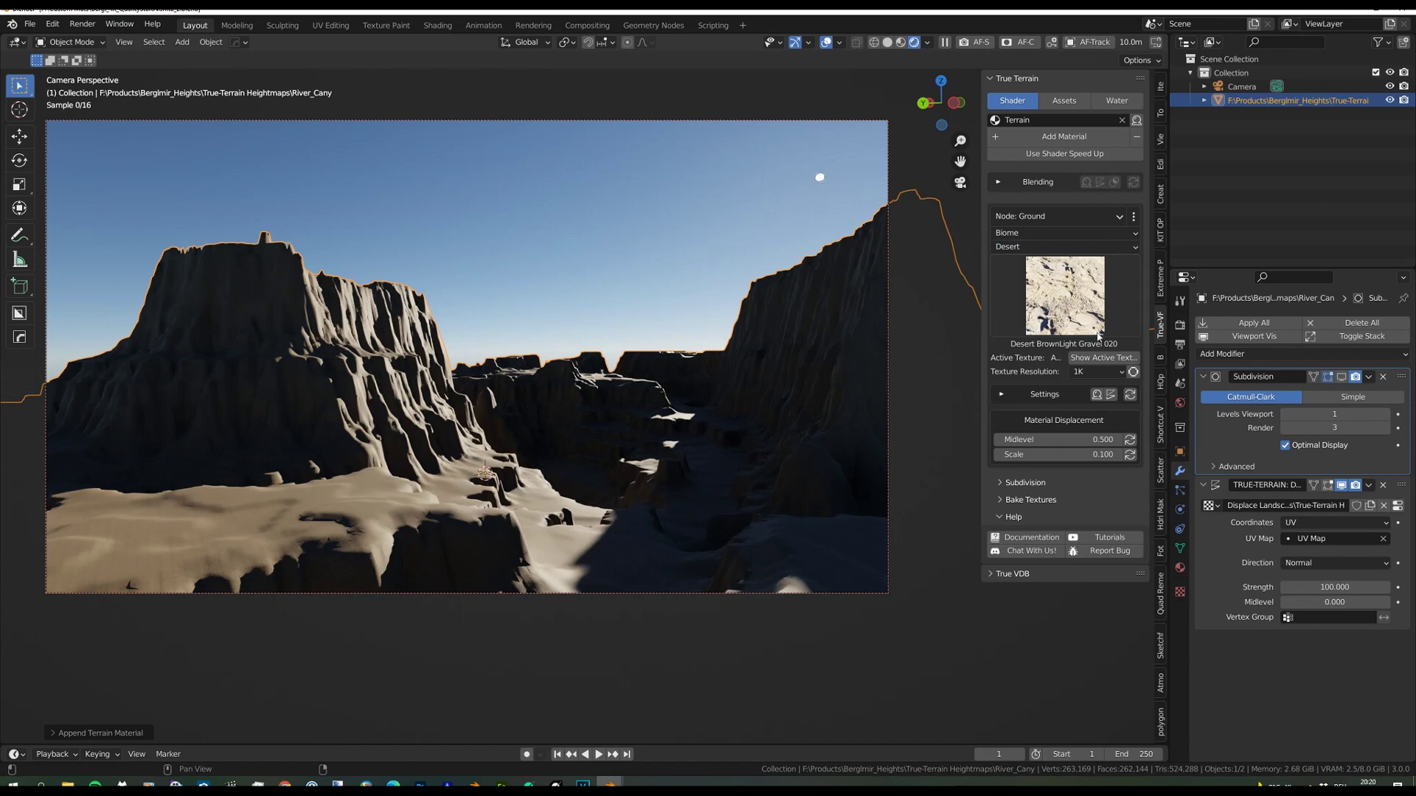
click(1062, 293)
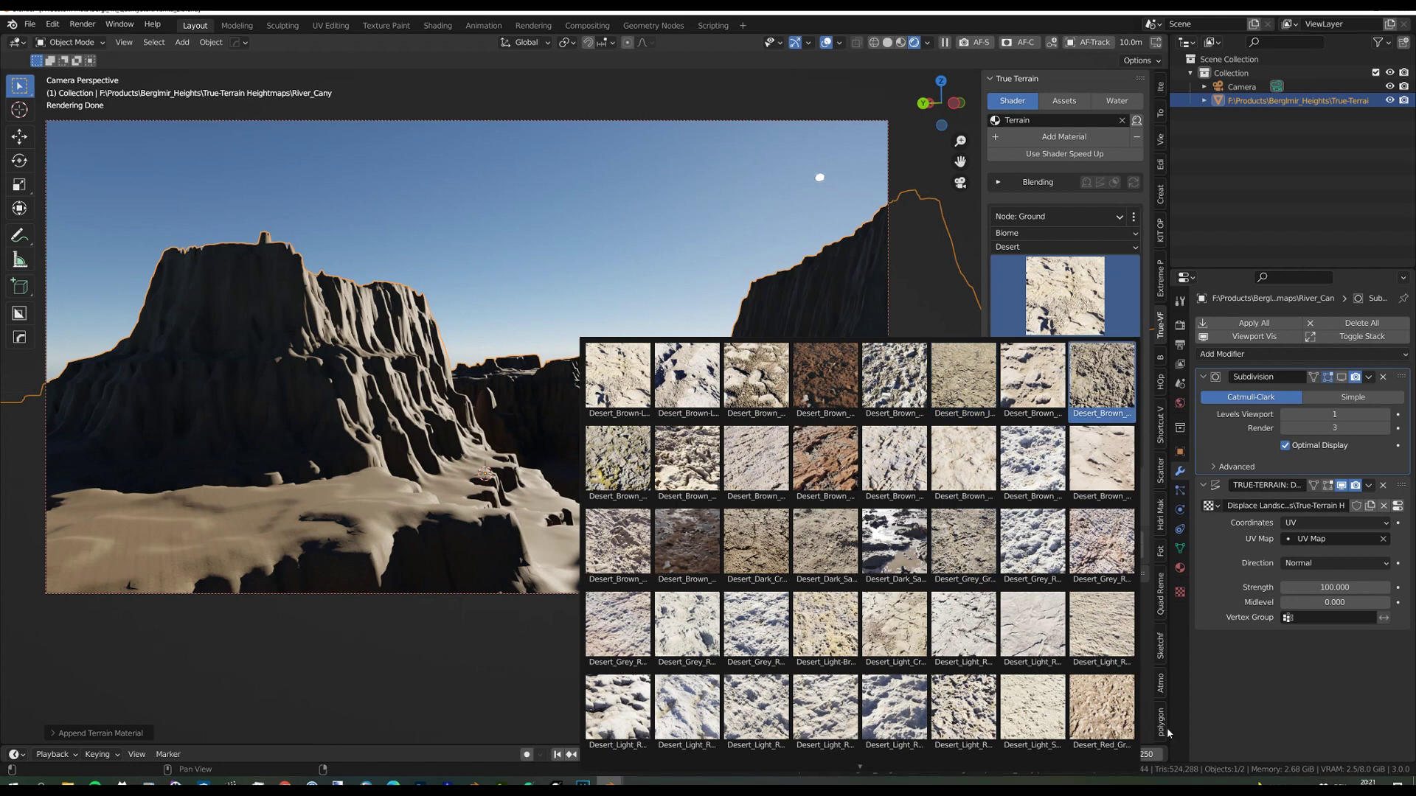
key(Return)
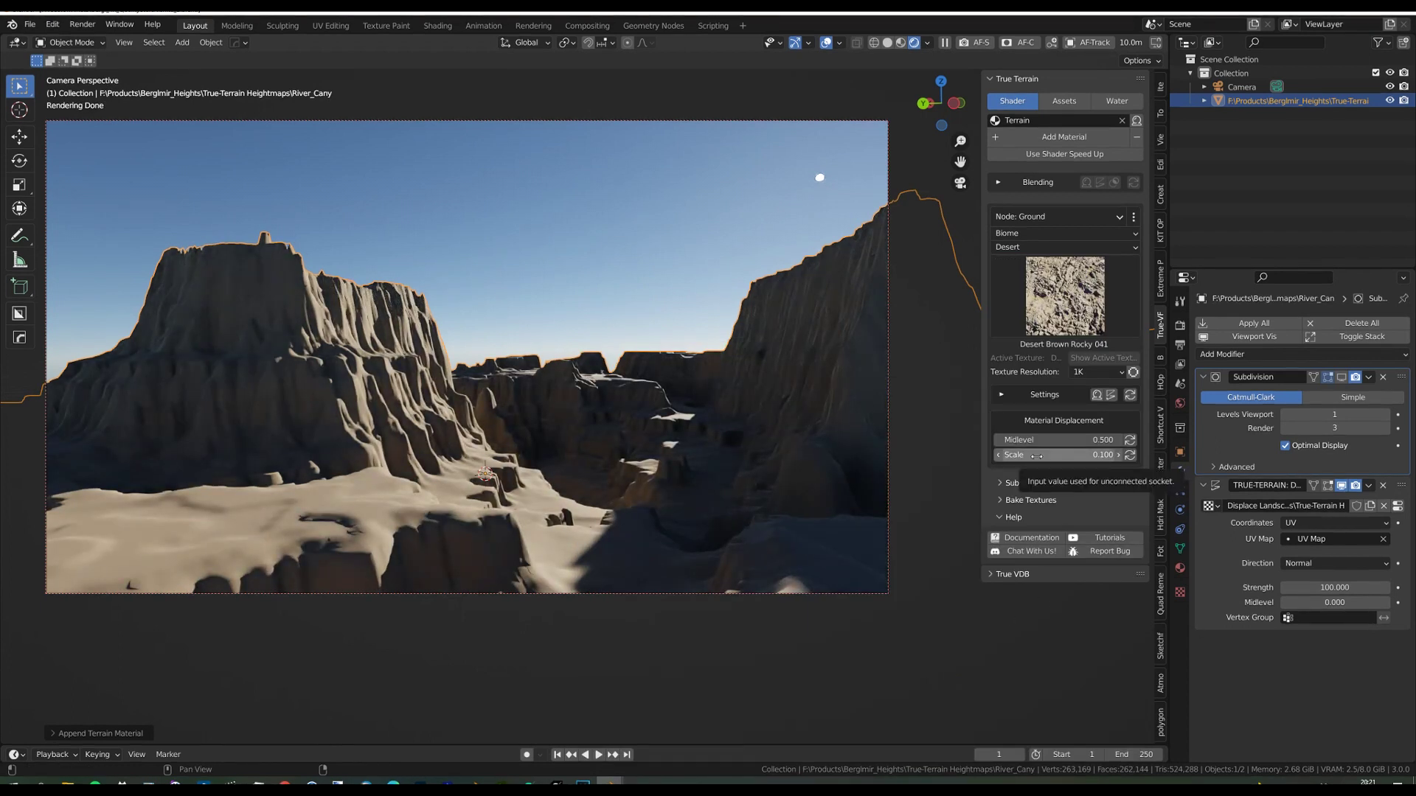
- Set the material Displacement Scale to 2
click(1037, 456)
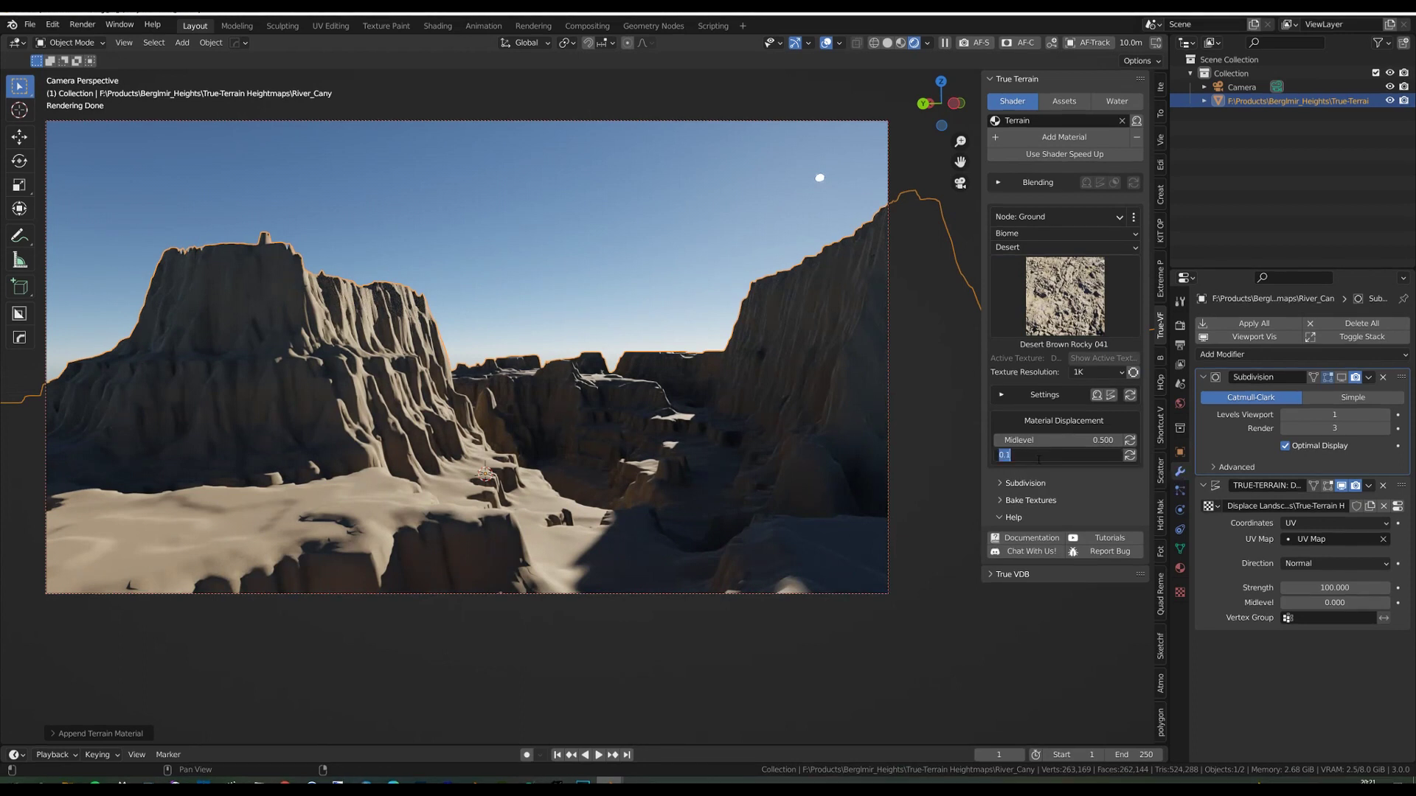
text(2)
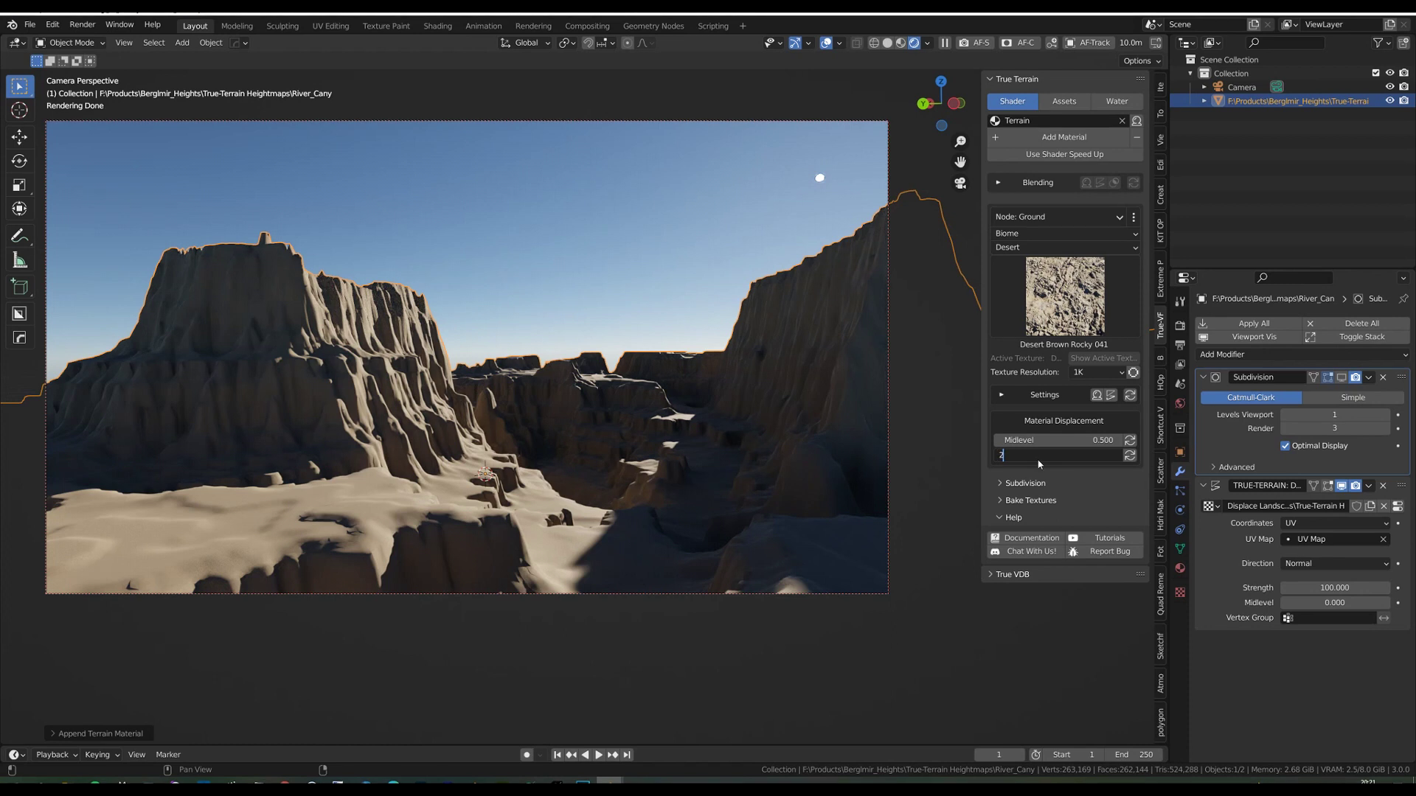
key(Return)
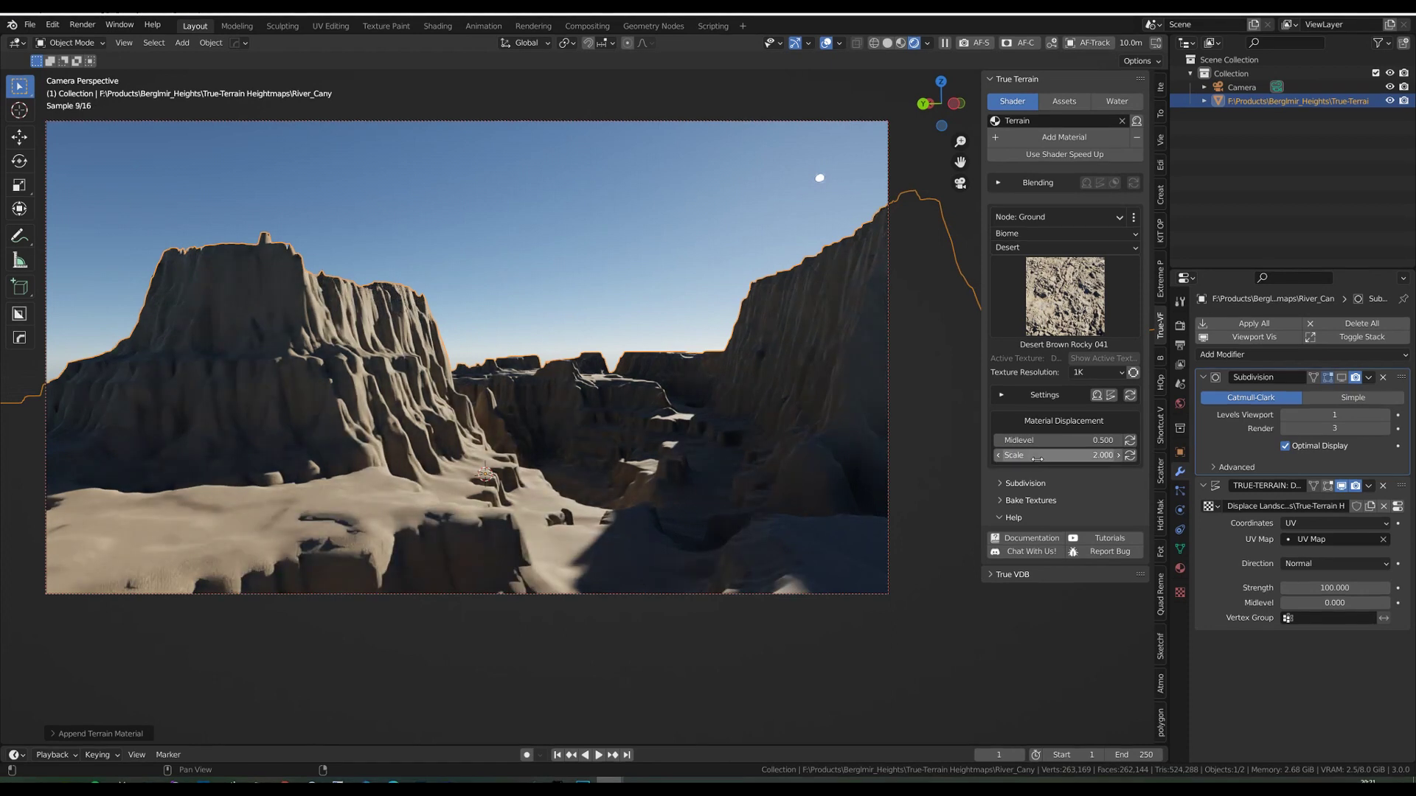
- Expand the ground material's Shader and Texture Mapping settings and set Texture Size to 60
click(1001, 397)
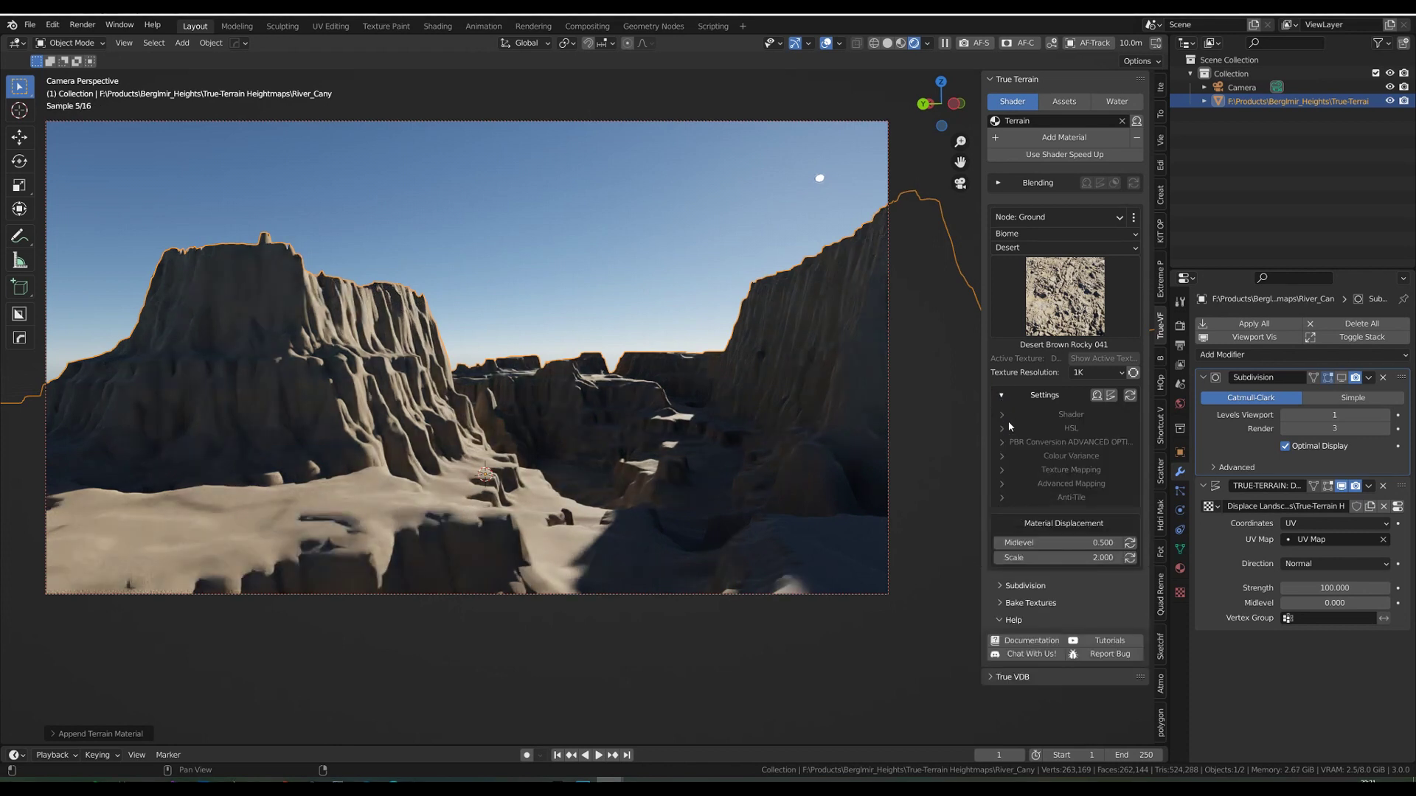
click(1003, 416)
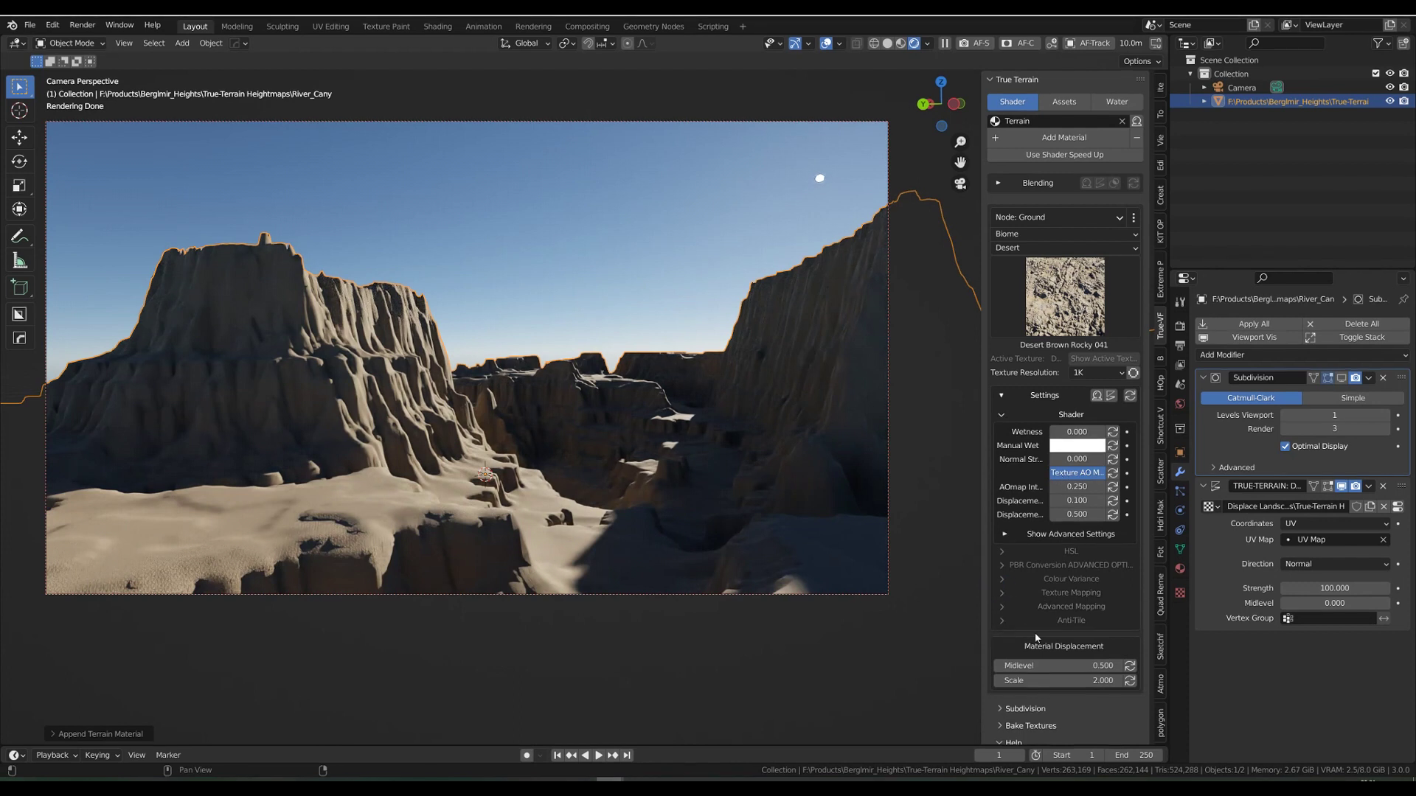
click(1069, 593)
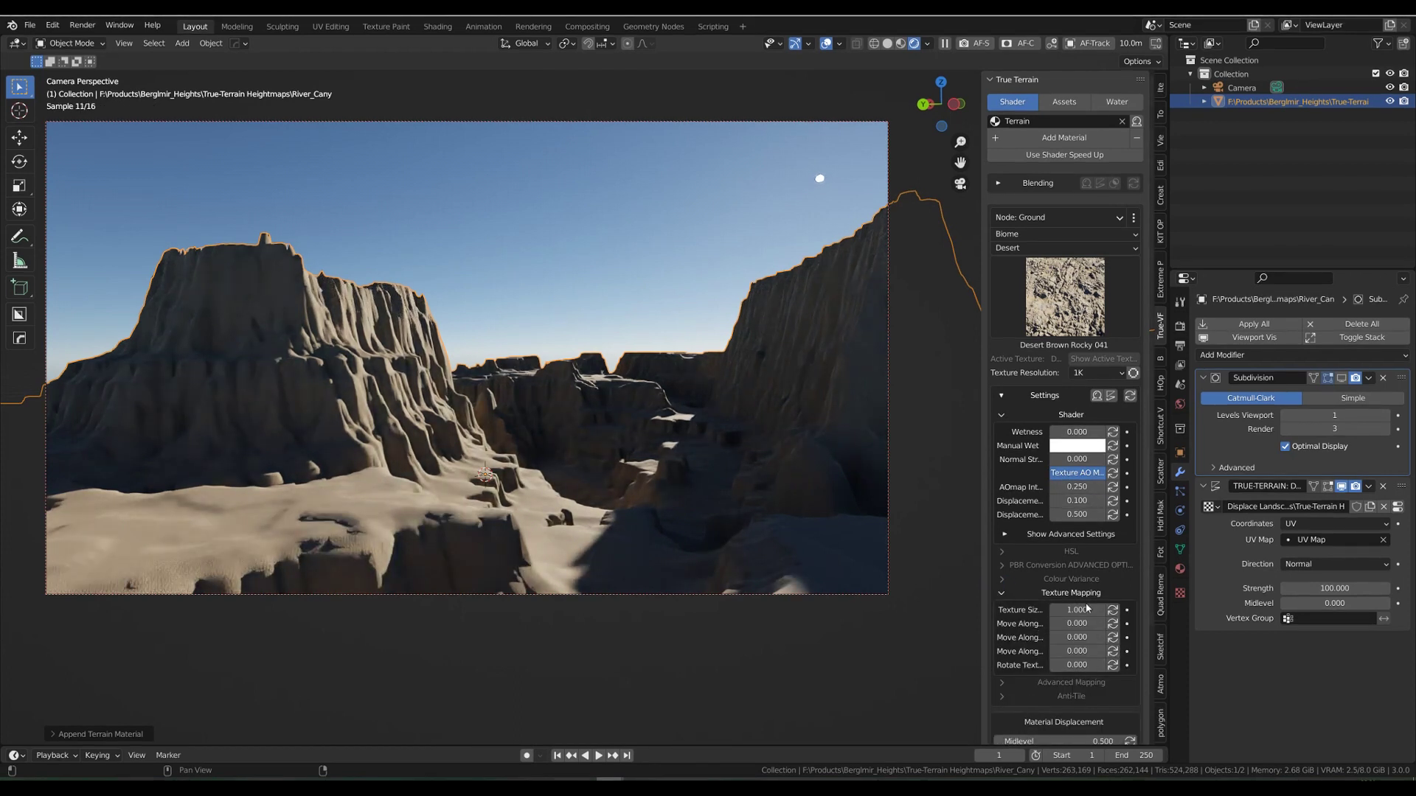
click(1087, 607)
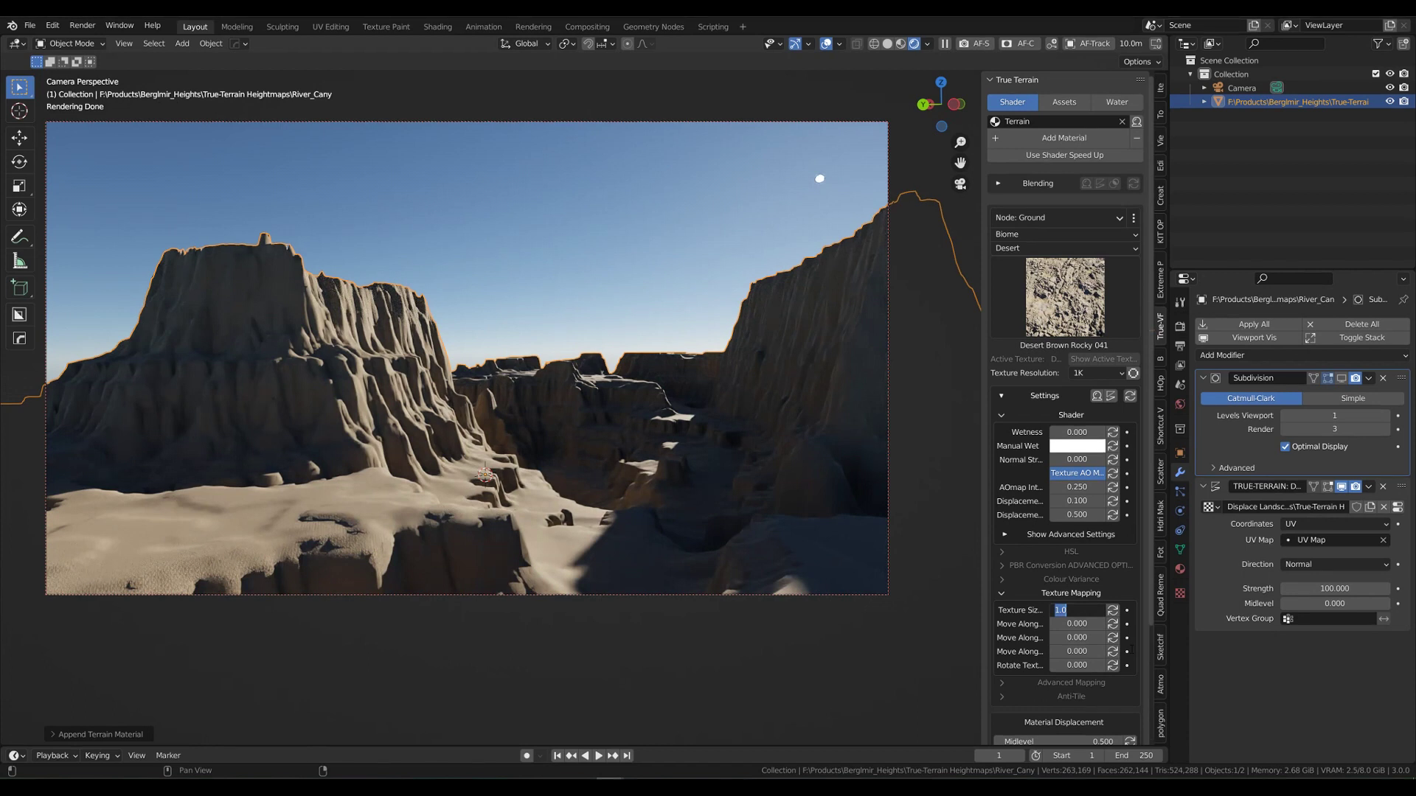
text(60)
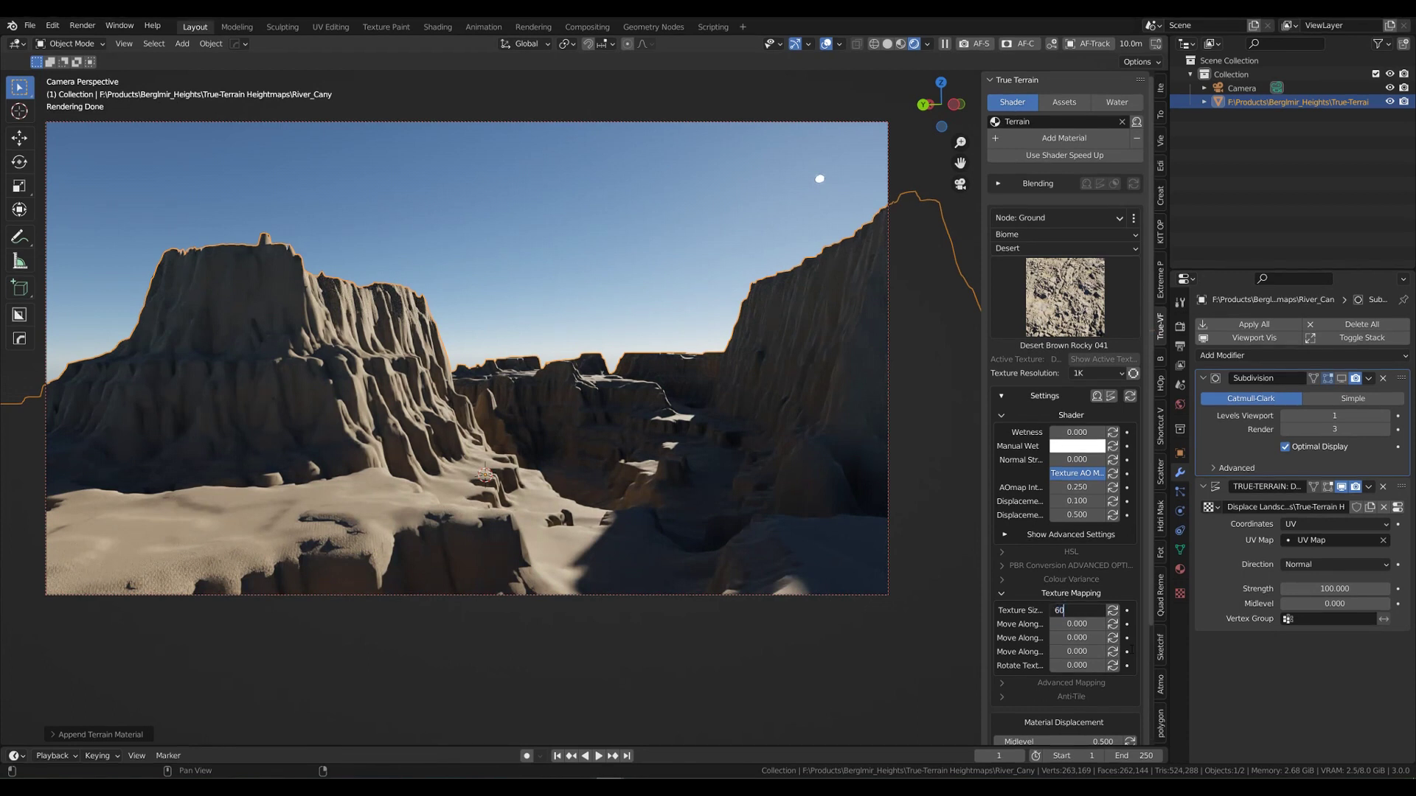
key(Return)
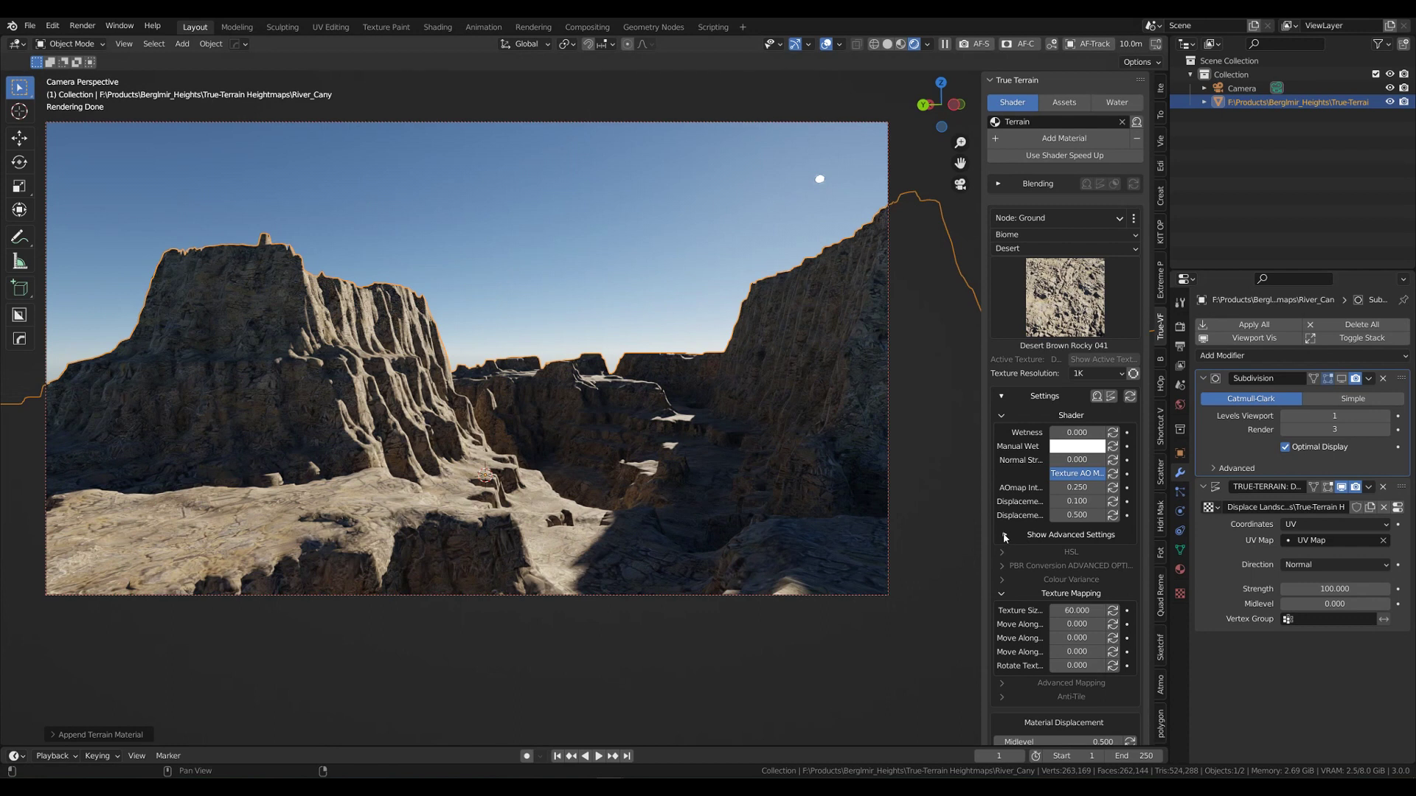
- In the advanced shader settings, set Blend Texture to 0 and Displacement to 0.2
click(1047, 535)
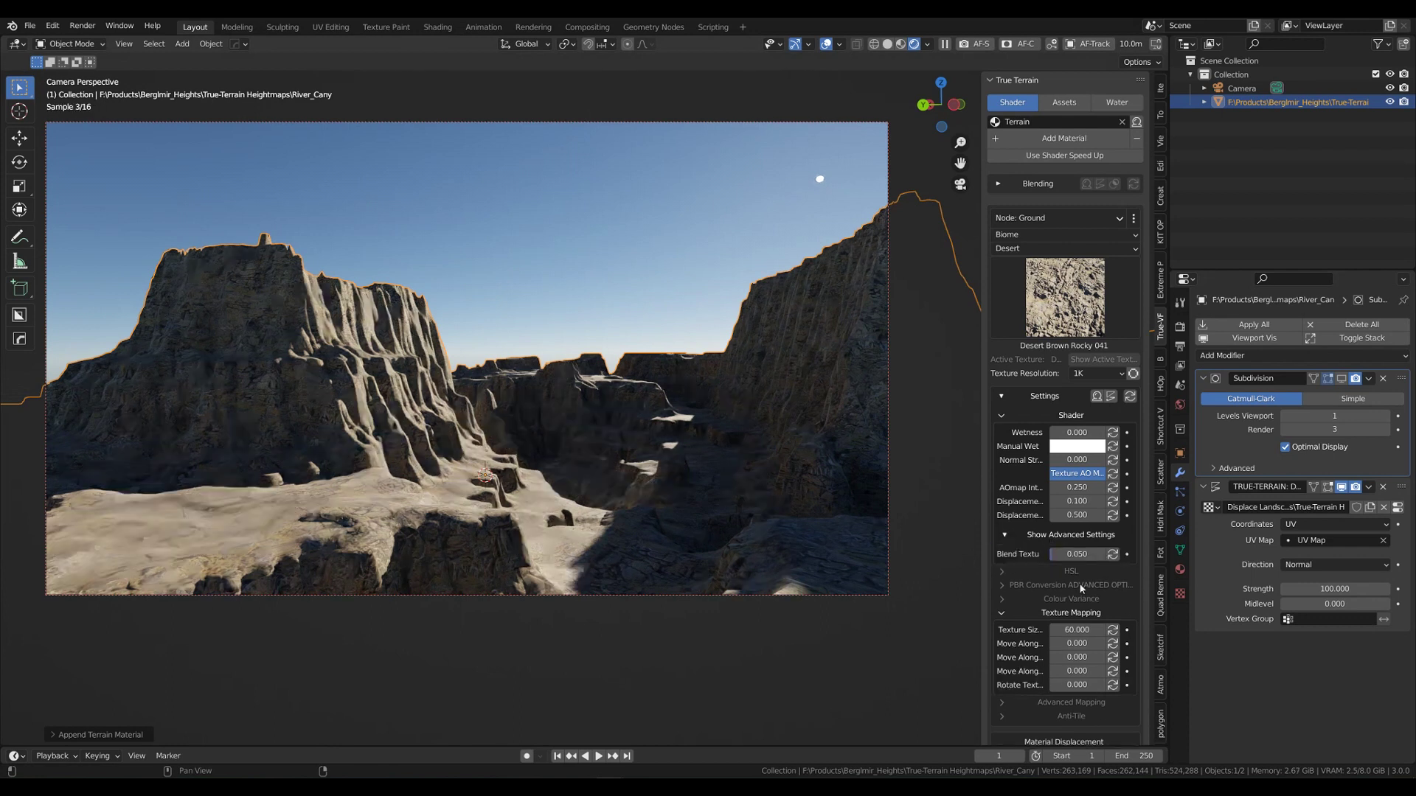
click(1078, 554)
text(0)
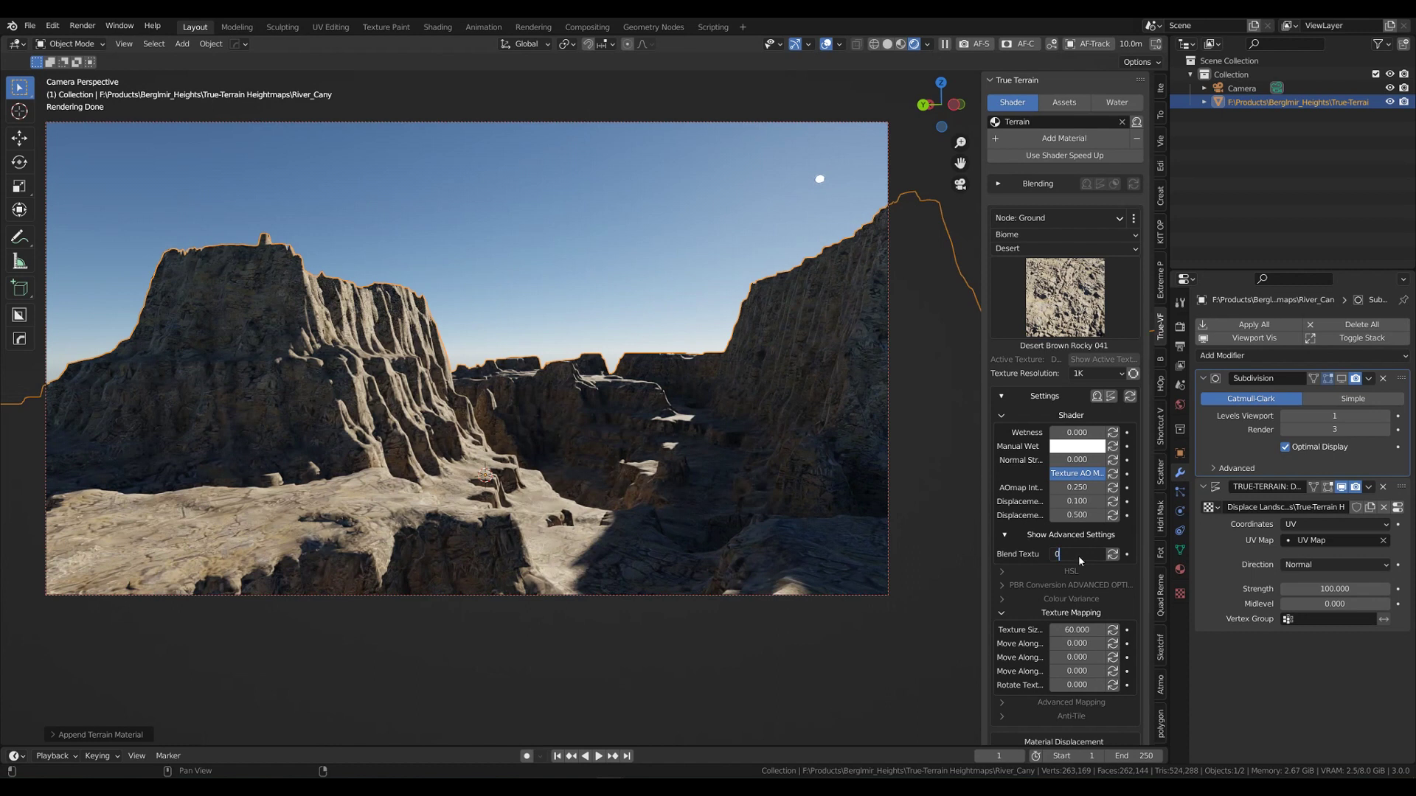
key(Return)
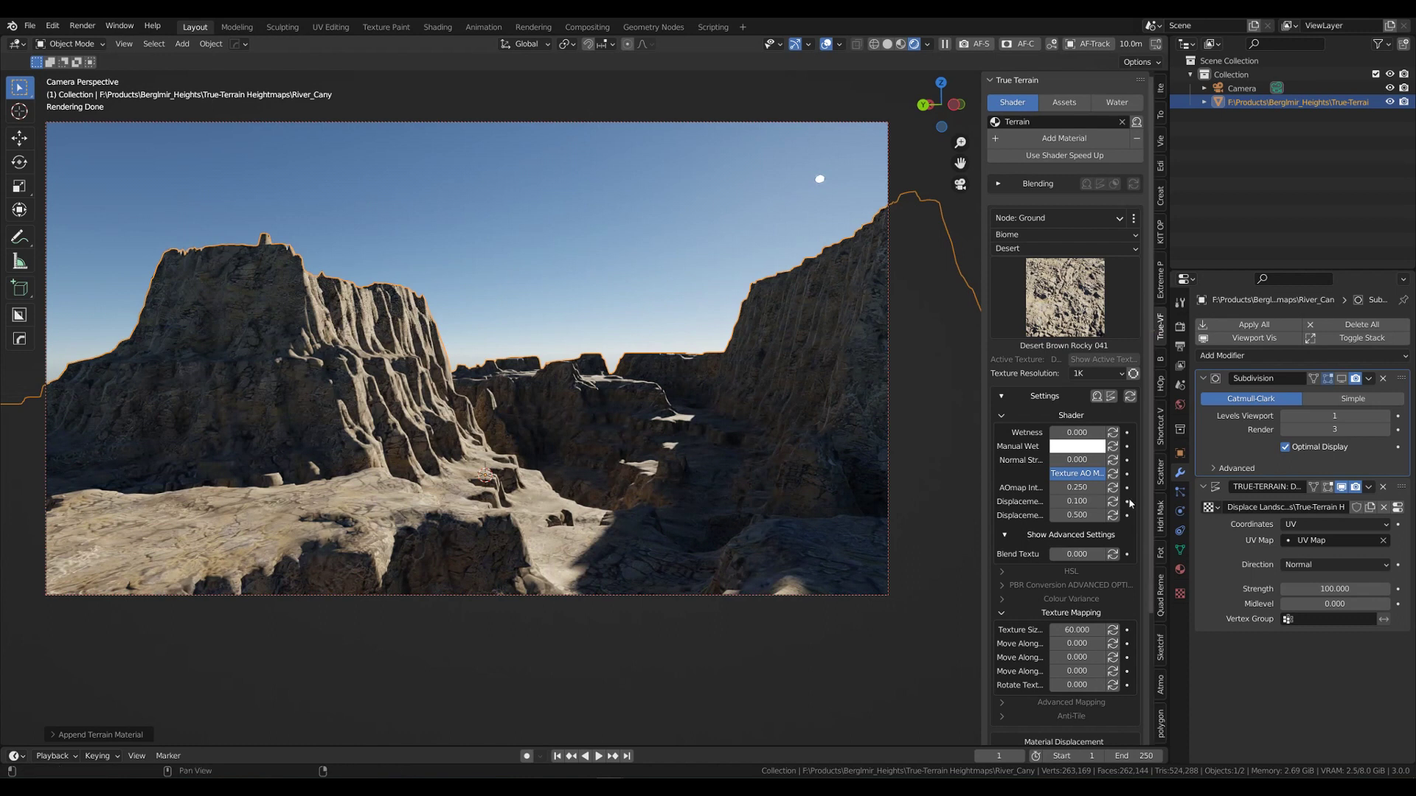
double_click(1077, 502)
text(0.2)
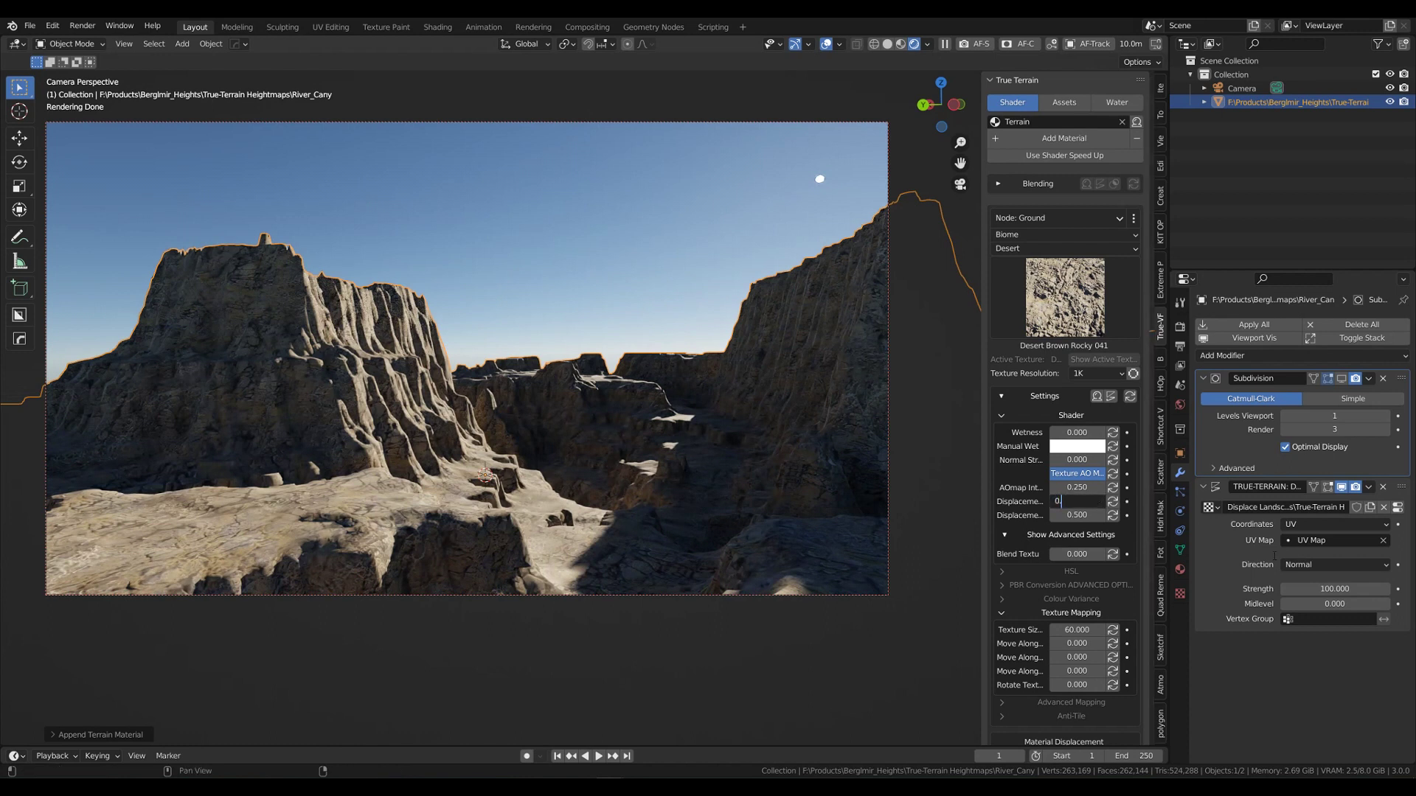
key(Return)
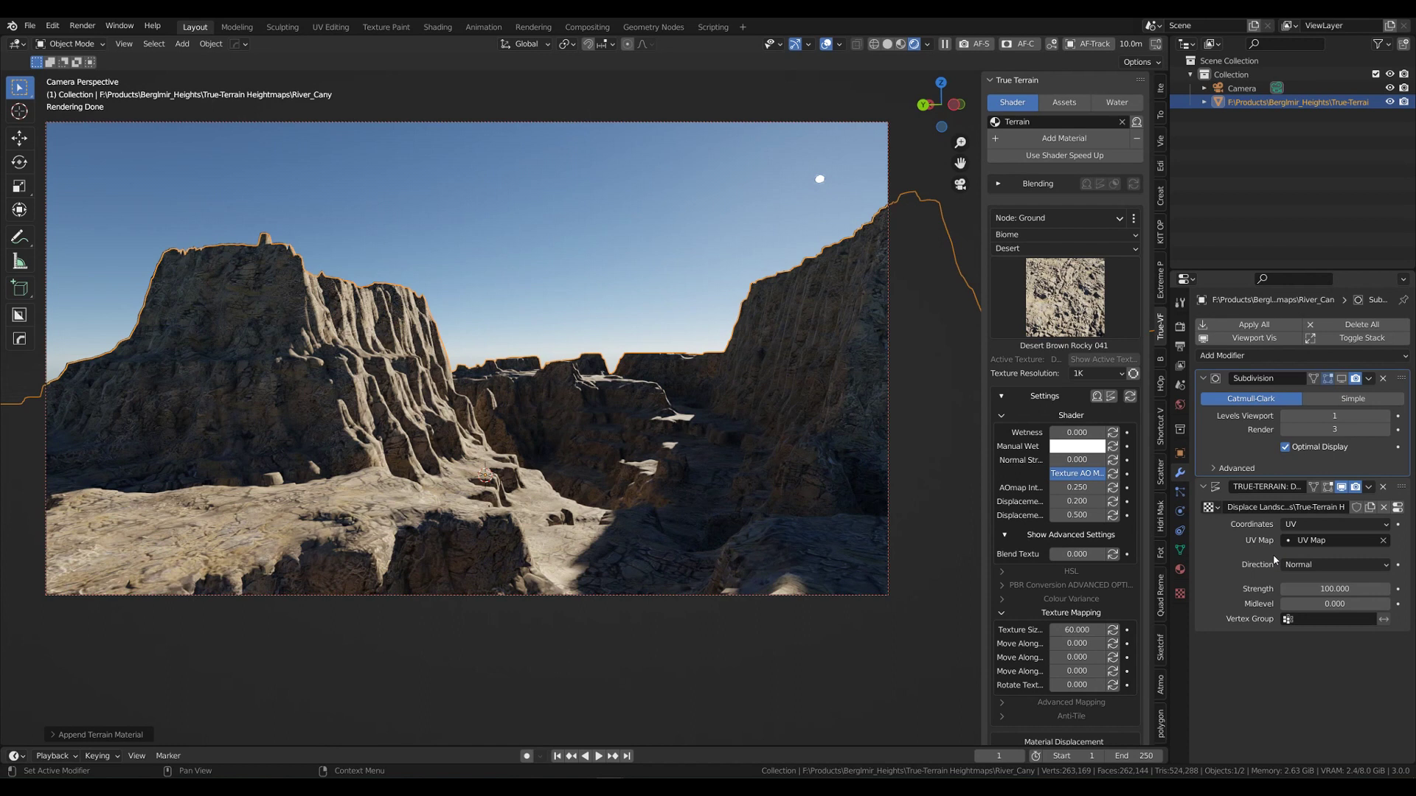
- Change the Texture Size to 80, then settle on 40
click(1084, 631)
text(80)
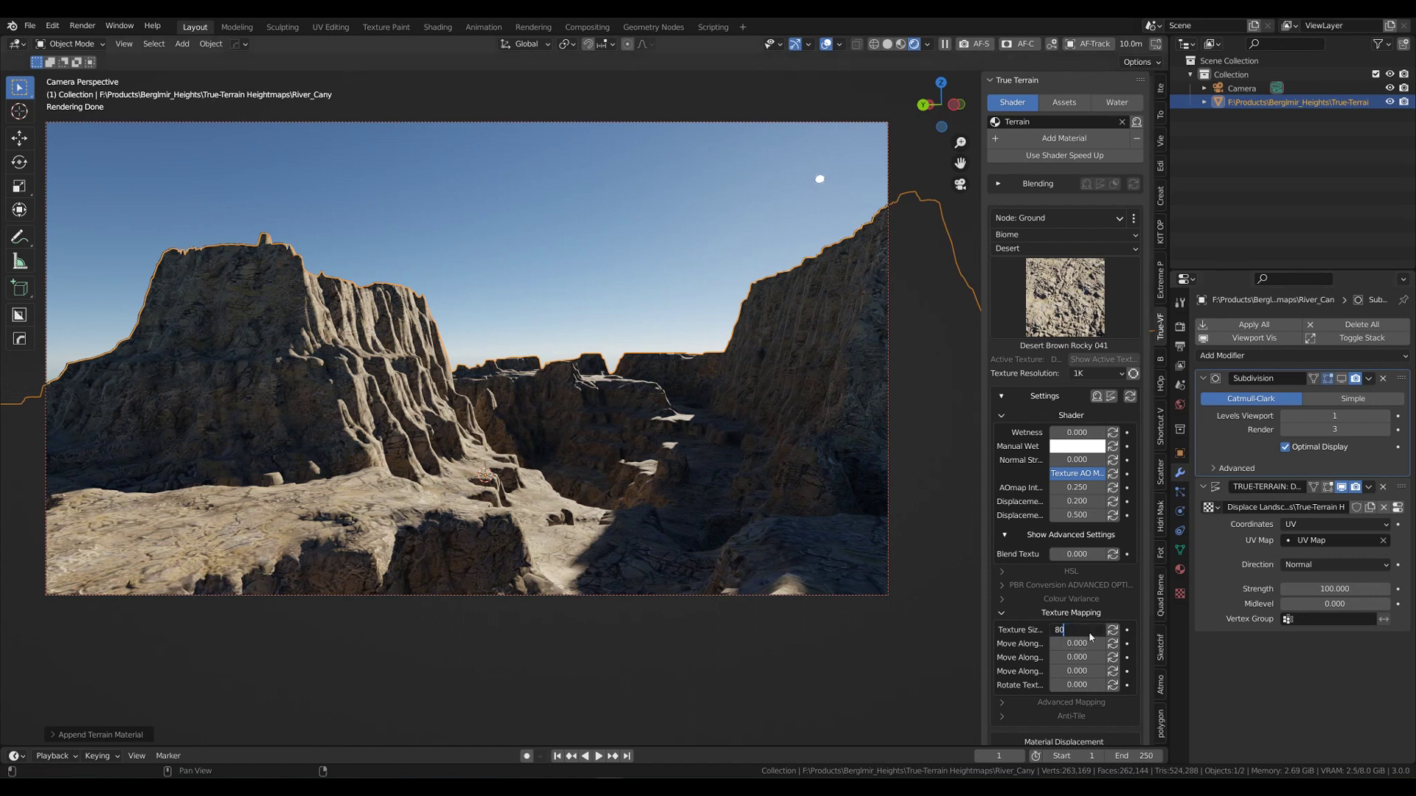
key(Return)
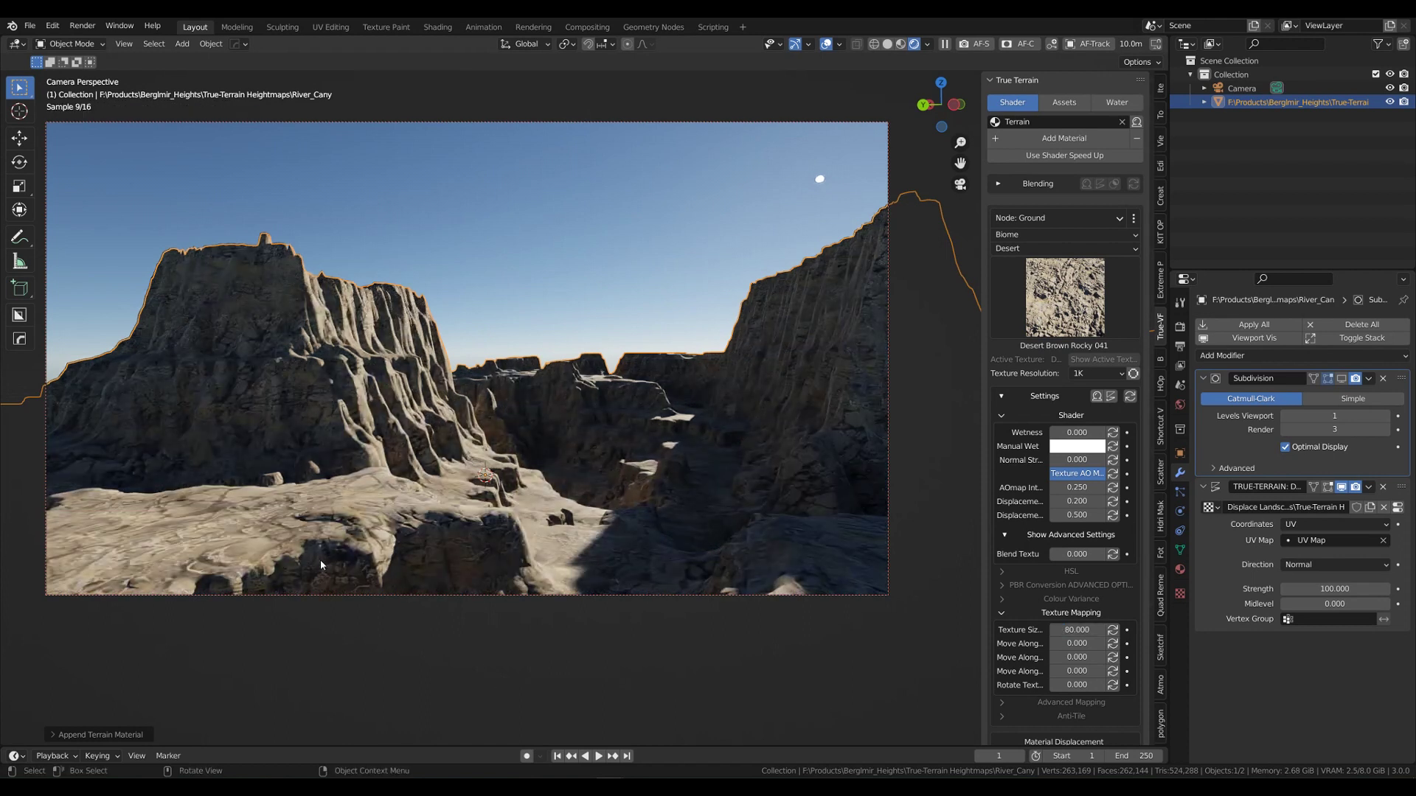
click(1075, 631)
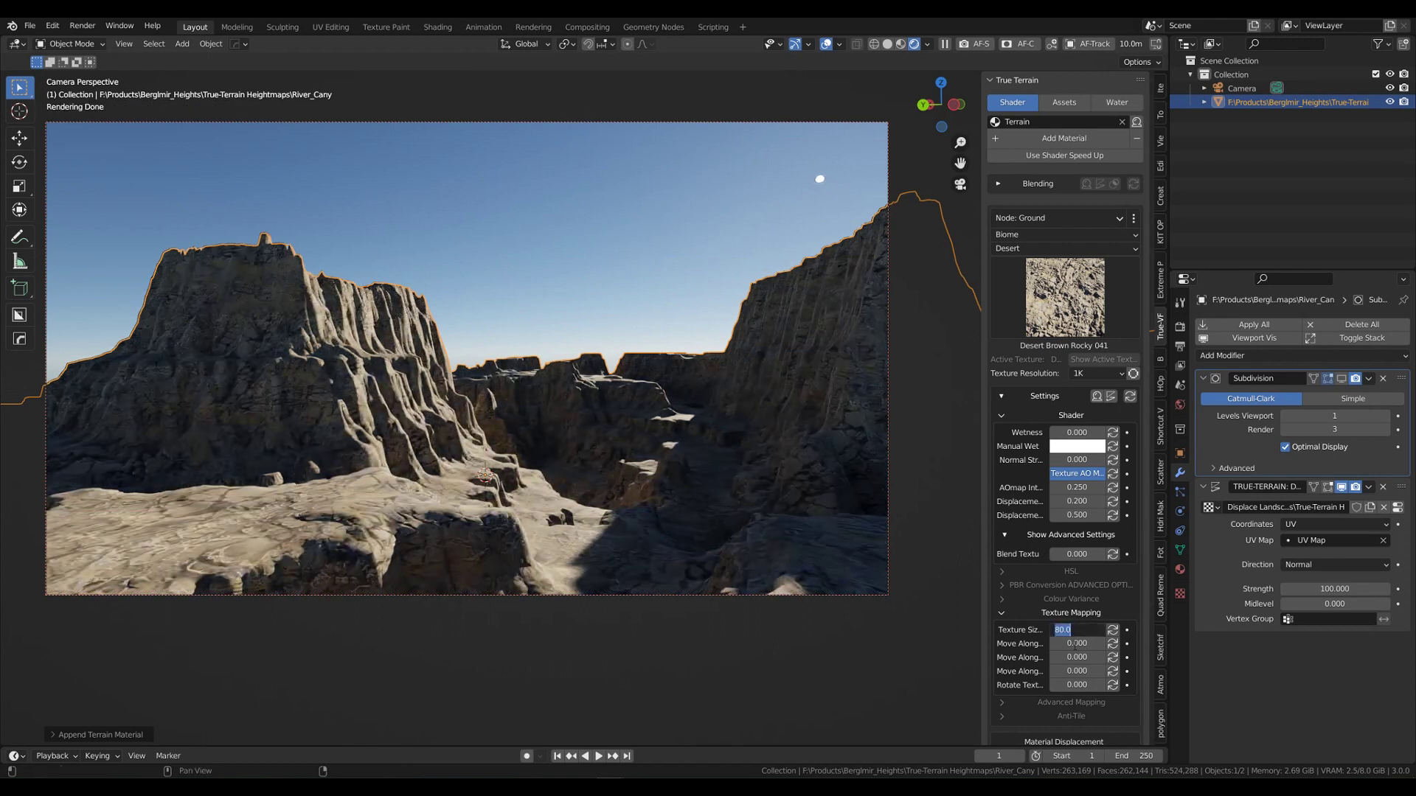
text(40)
key(Return)
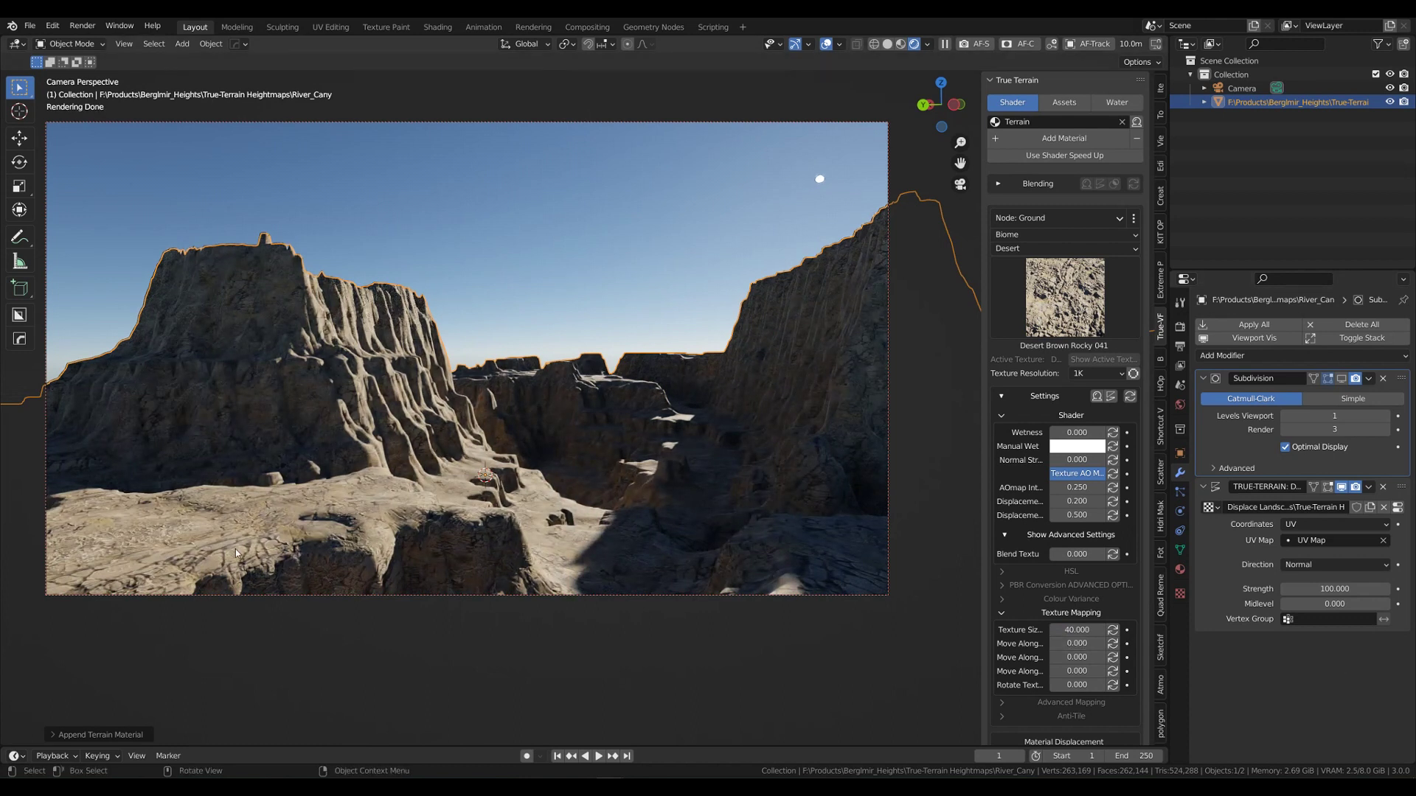
- Copy the ground node's material settings from its options menu
click(1072, 219)
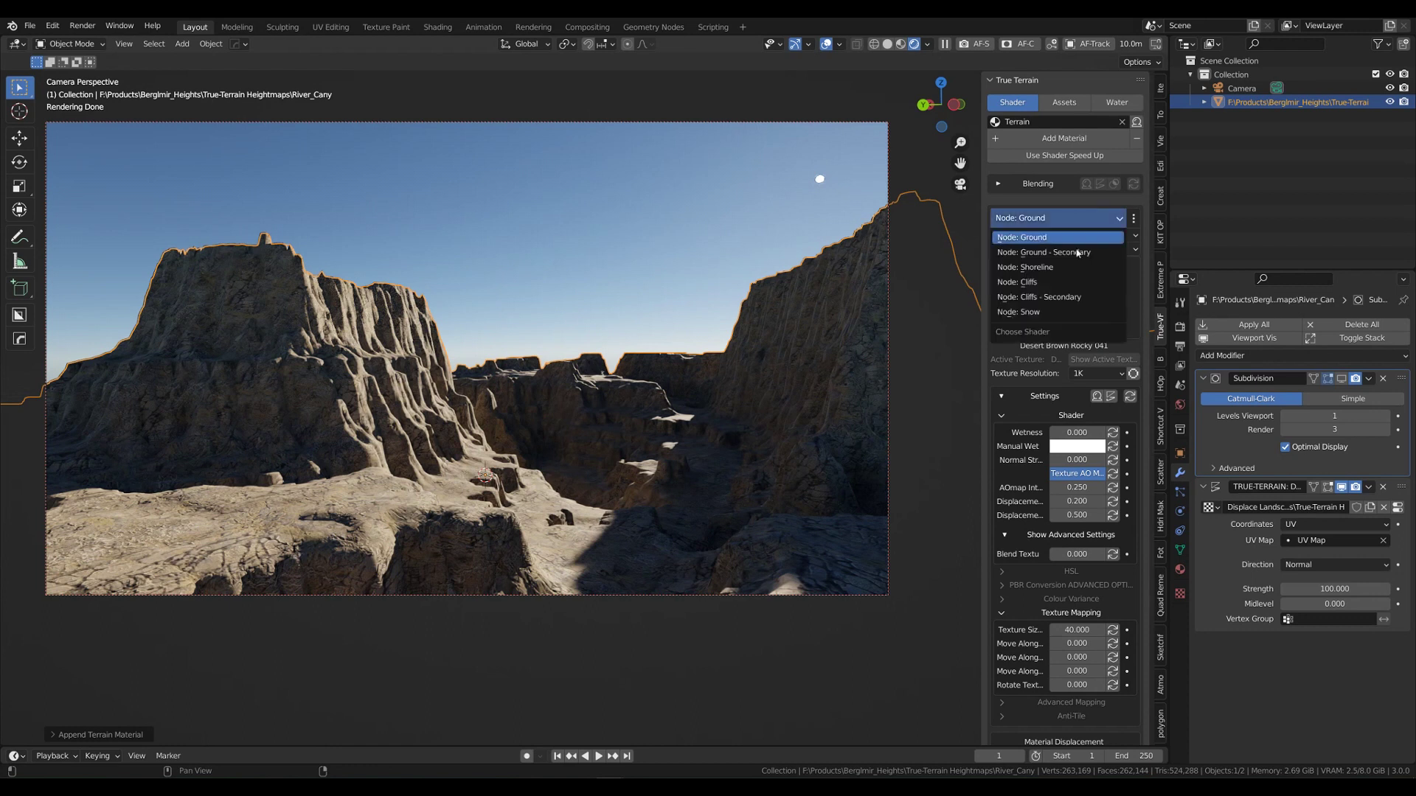
click(1135, 219)
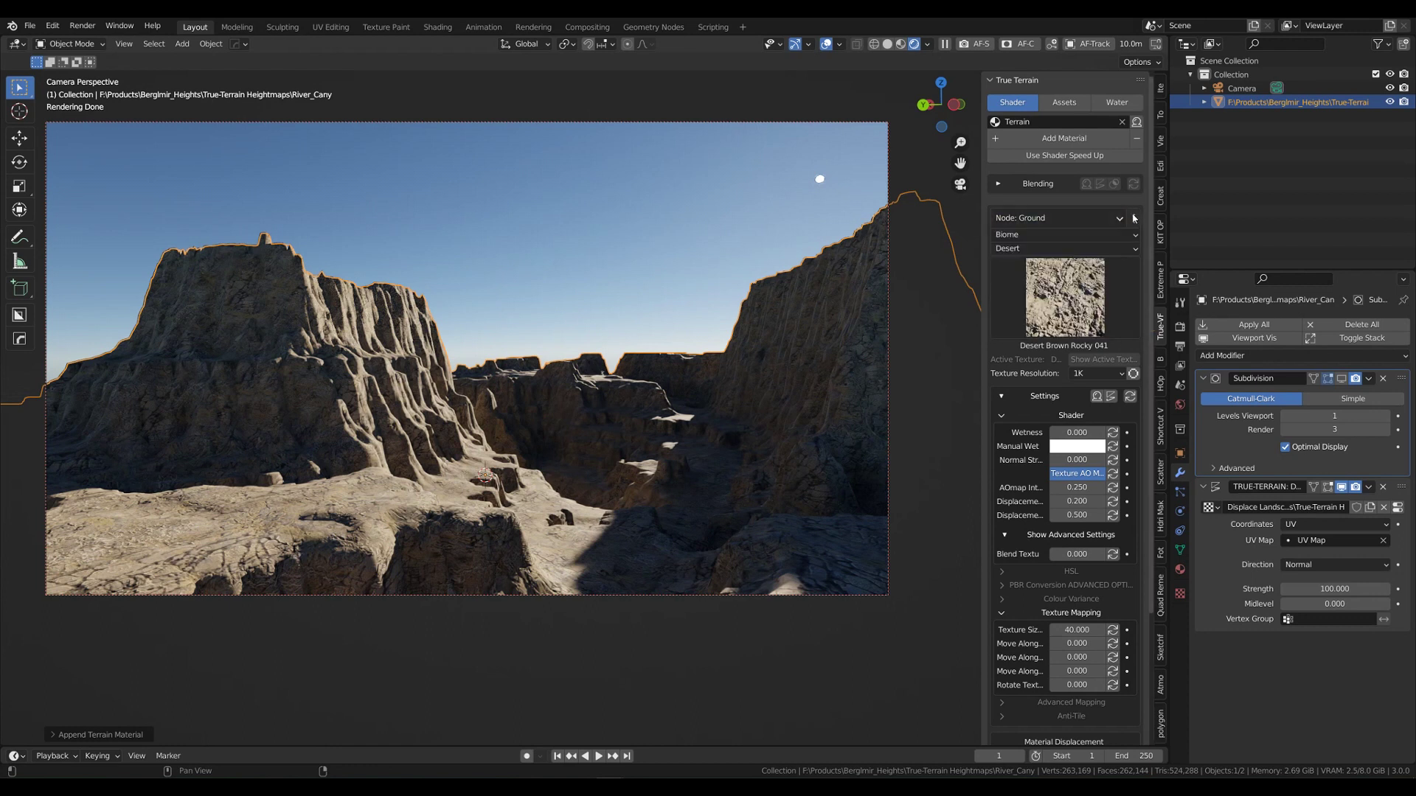
click(1134, 218)
click(1153, 252)
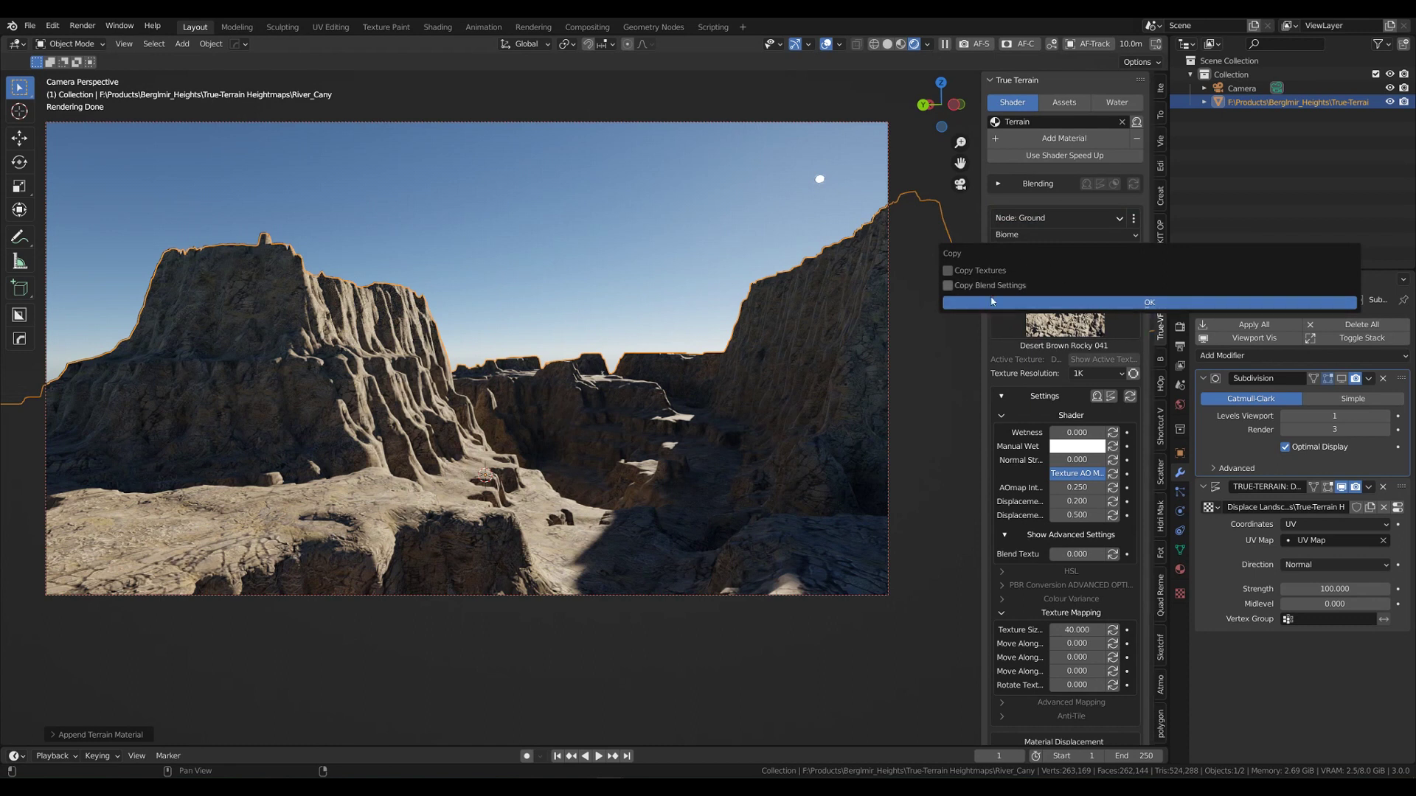
click(1153, 305)
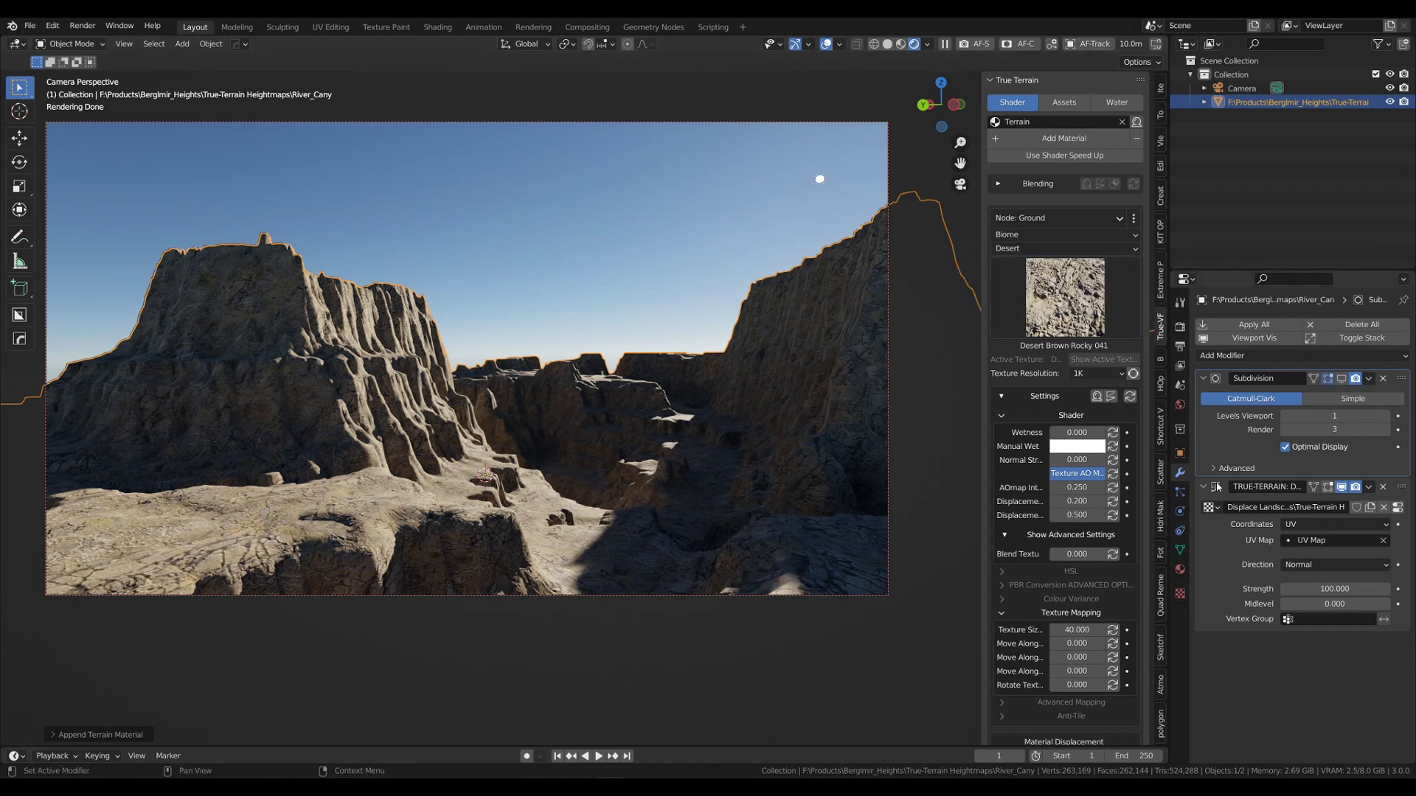
- Switch the node to Cliffs and paste the copied settings onto it
click(1091, 220)
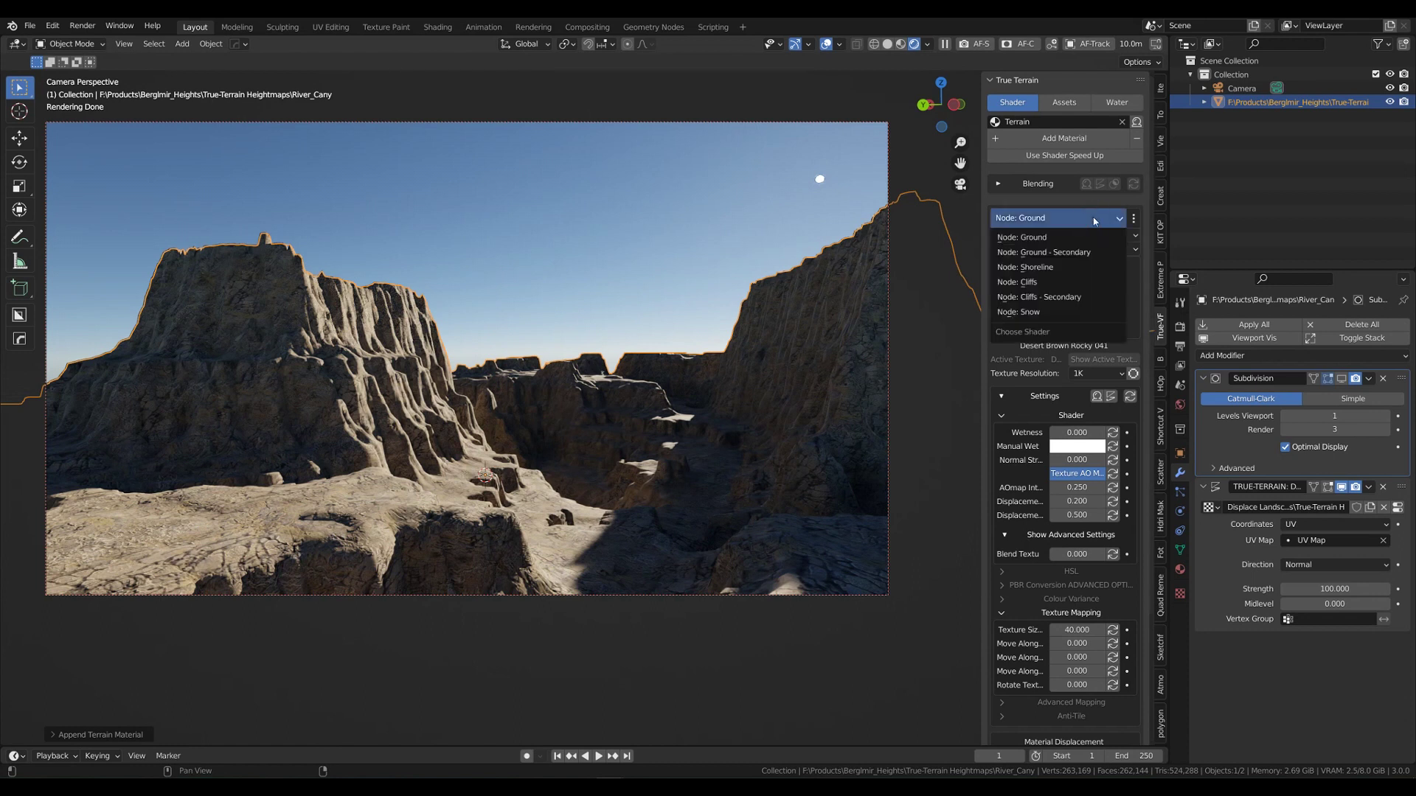
click(1094, 219)
click(1094, 220)
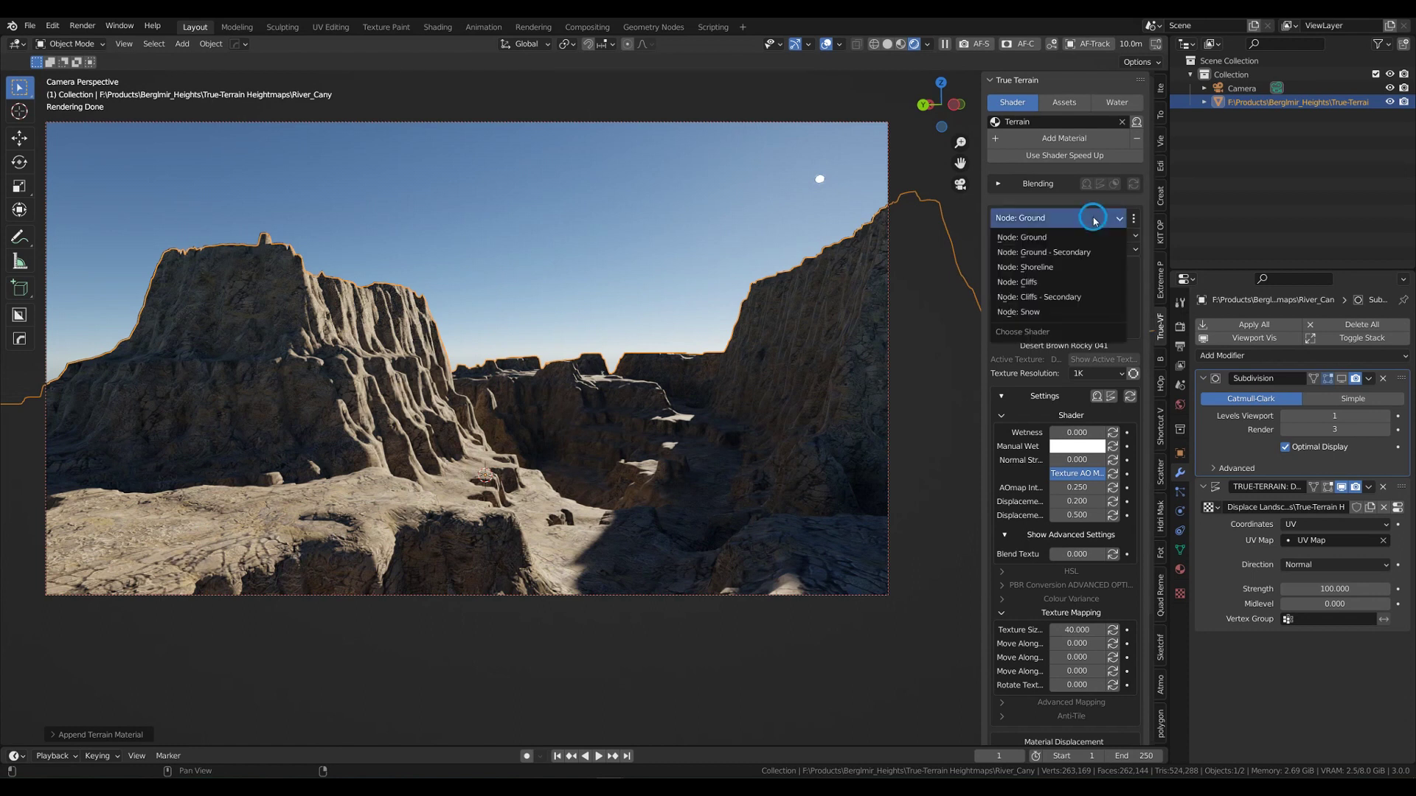
click(1045, 283)
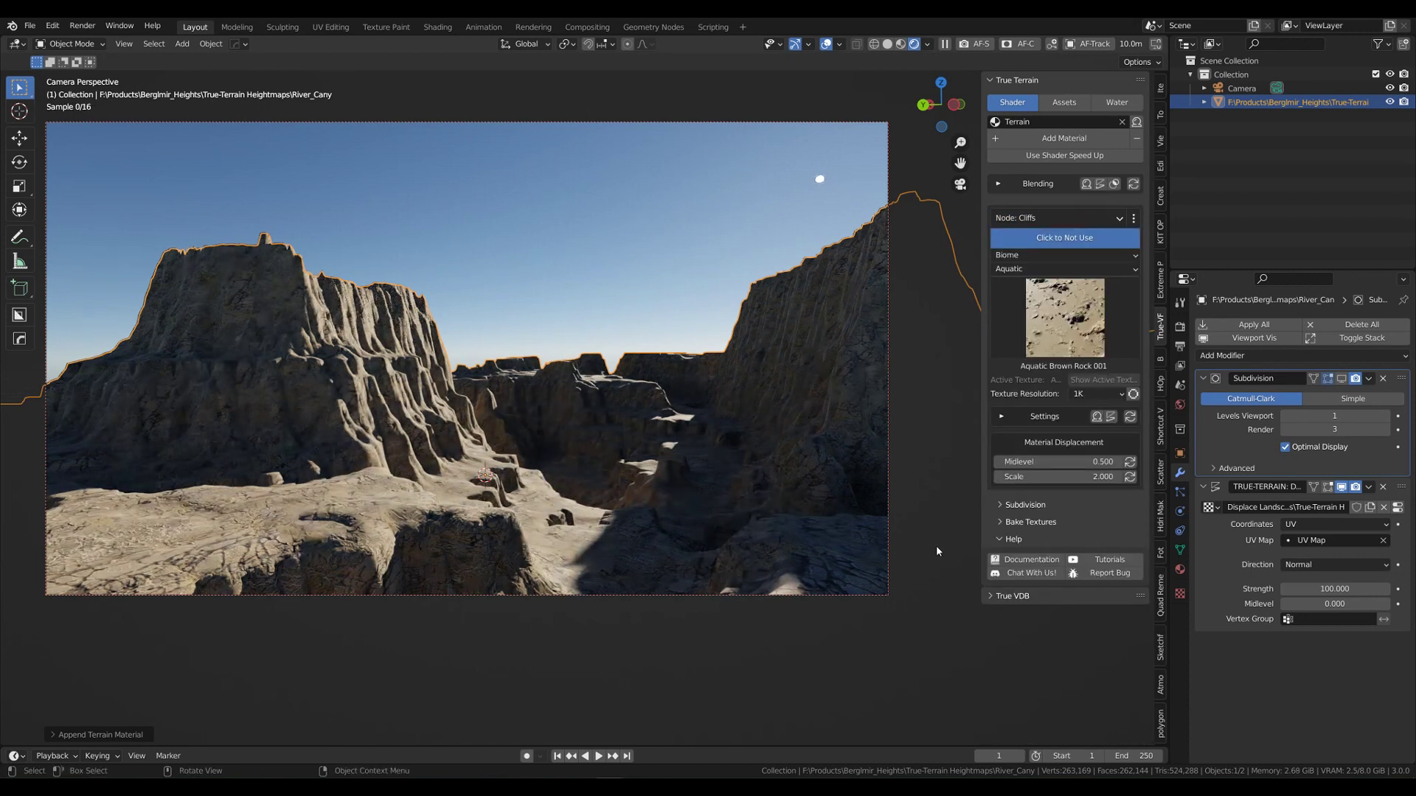
click(1134, 219)
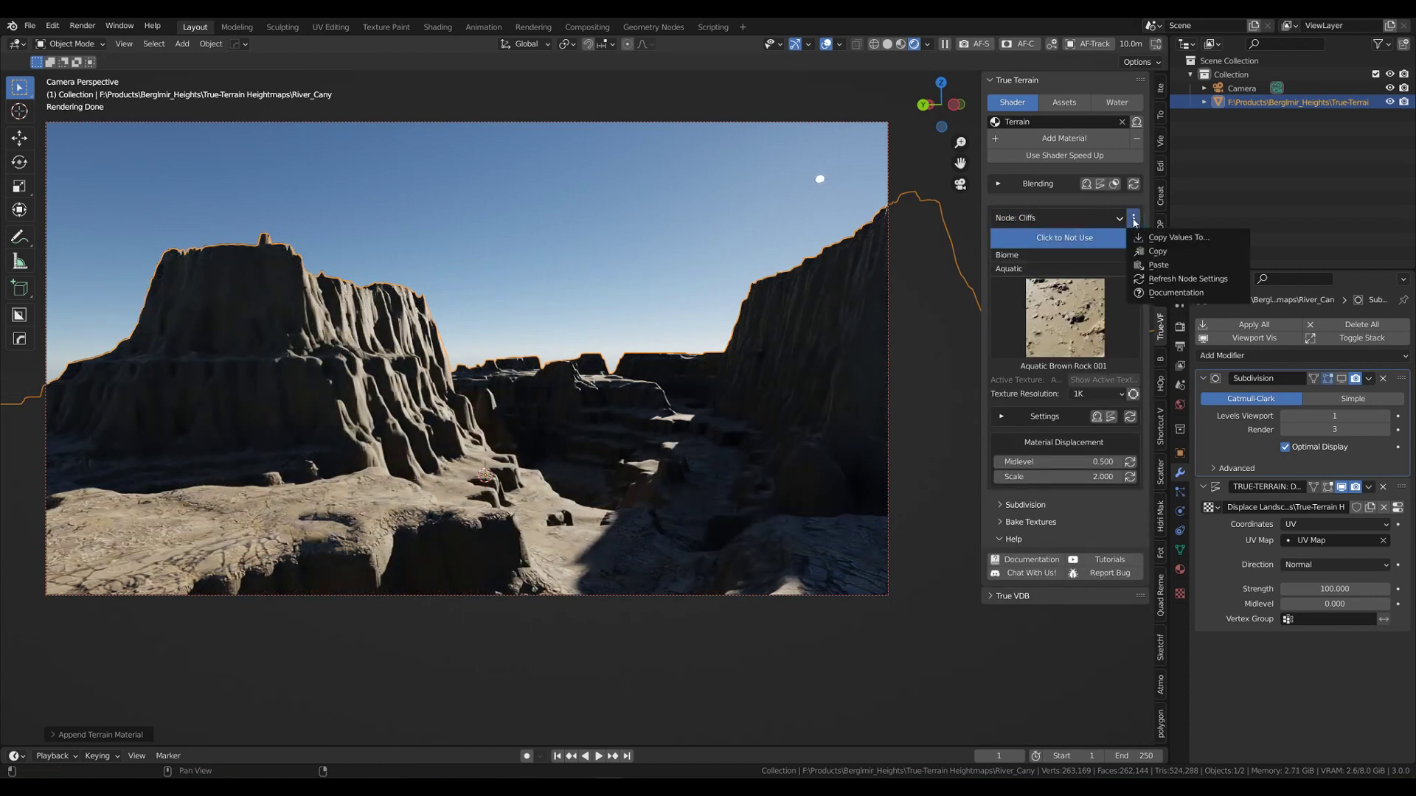
click(1152, 265)
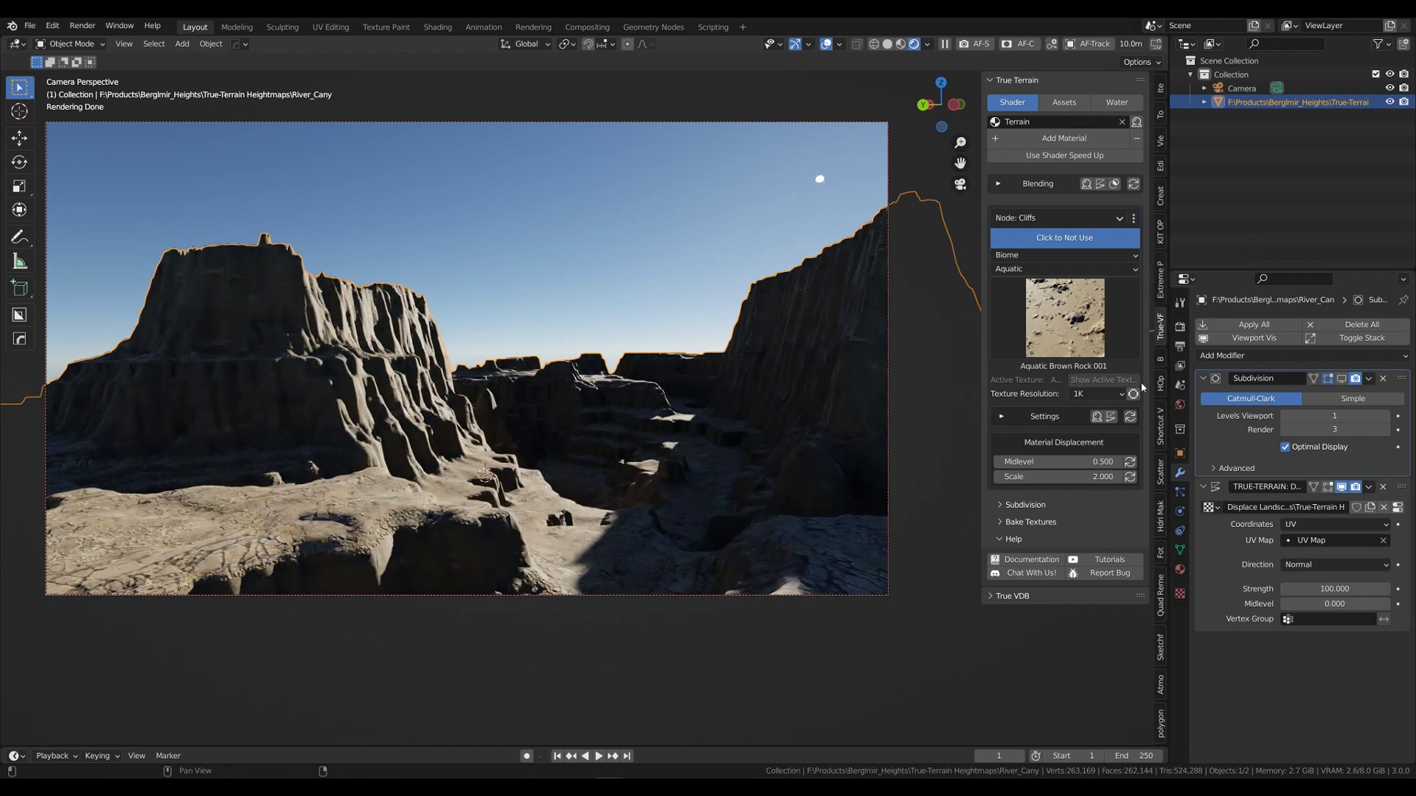
- Expand the Cliffs layer's Settings, Shader and Texture Mapping panels
click(1000, 418)
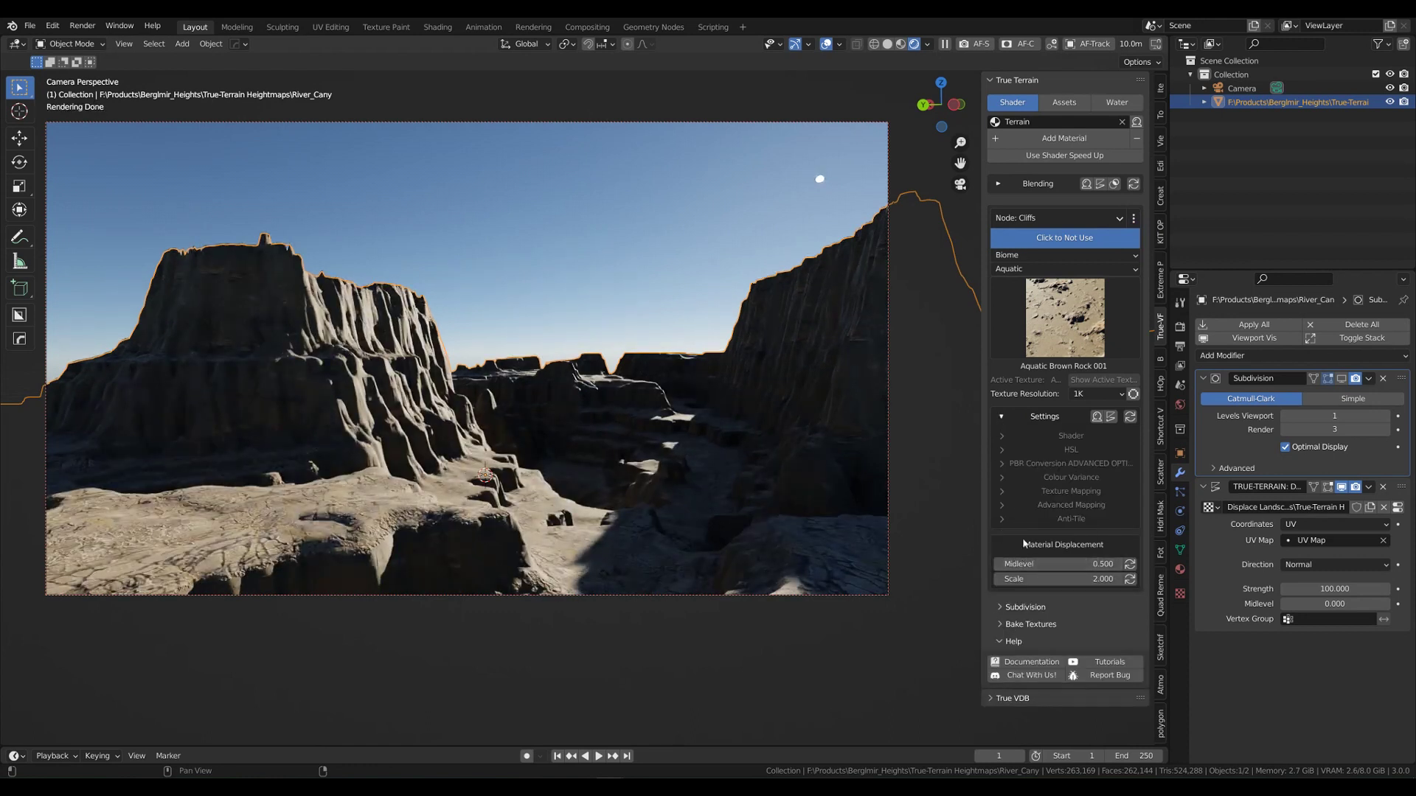
click(1001, 435)
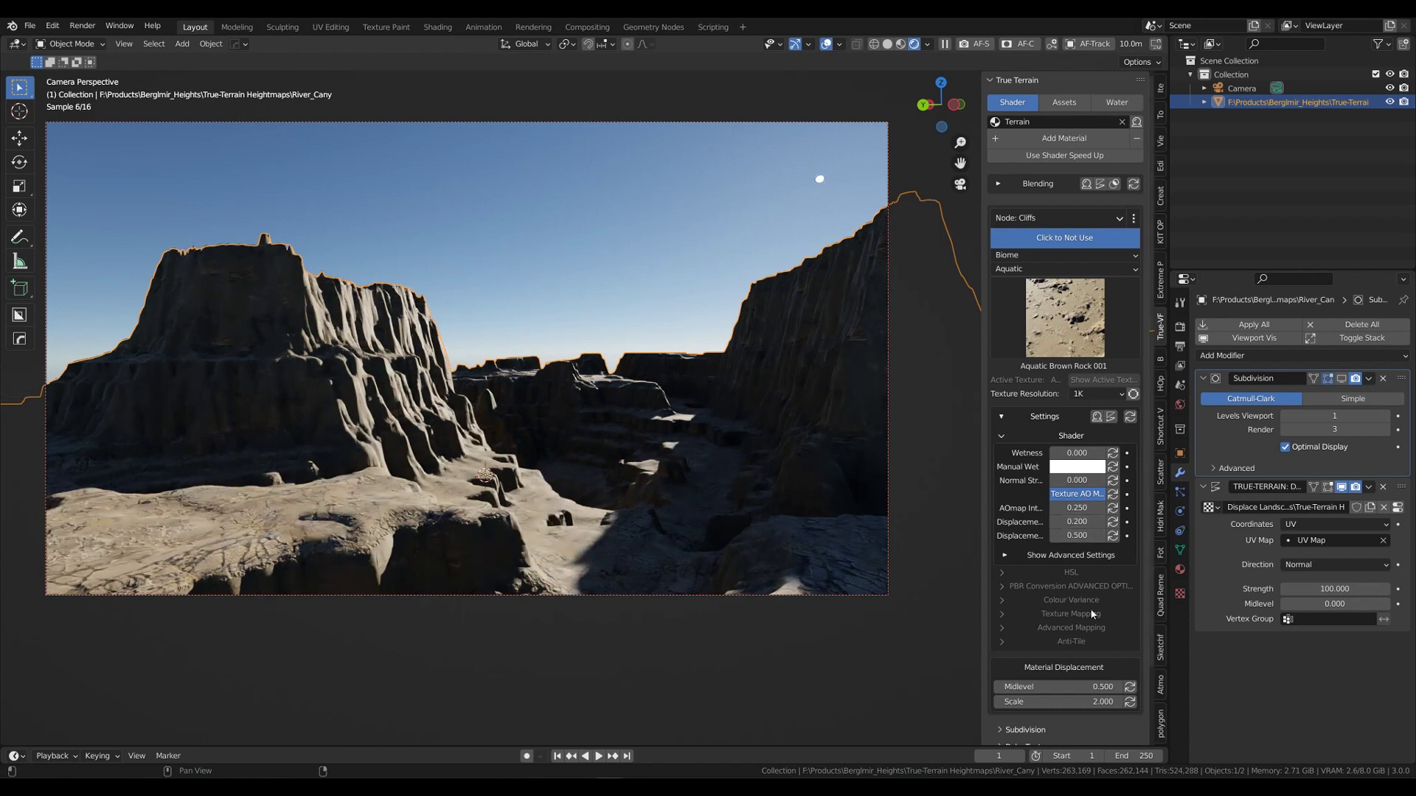
click(1002, 615)
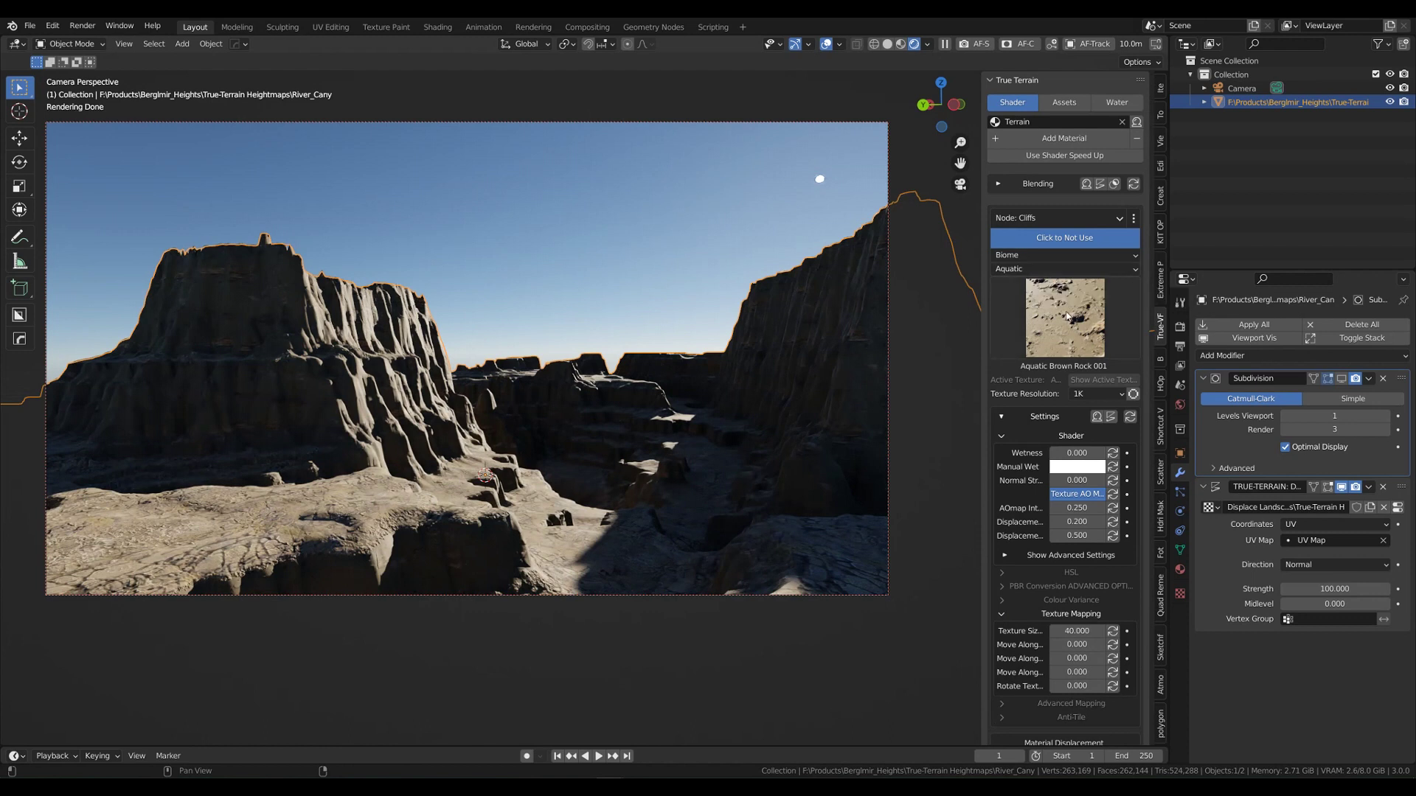
- Set the cliffs' Biome to Desert and pick the Desert Brown Rock 006 texture
click(1052, 269)
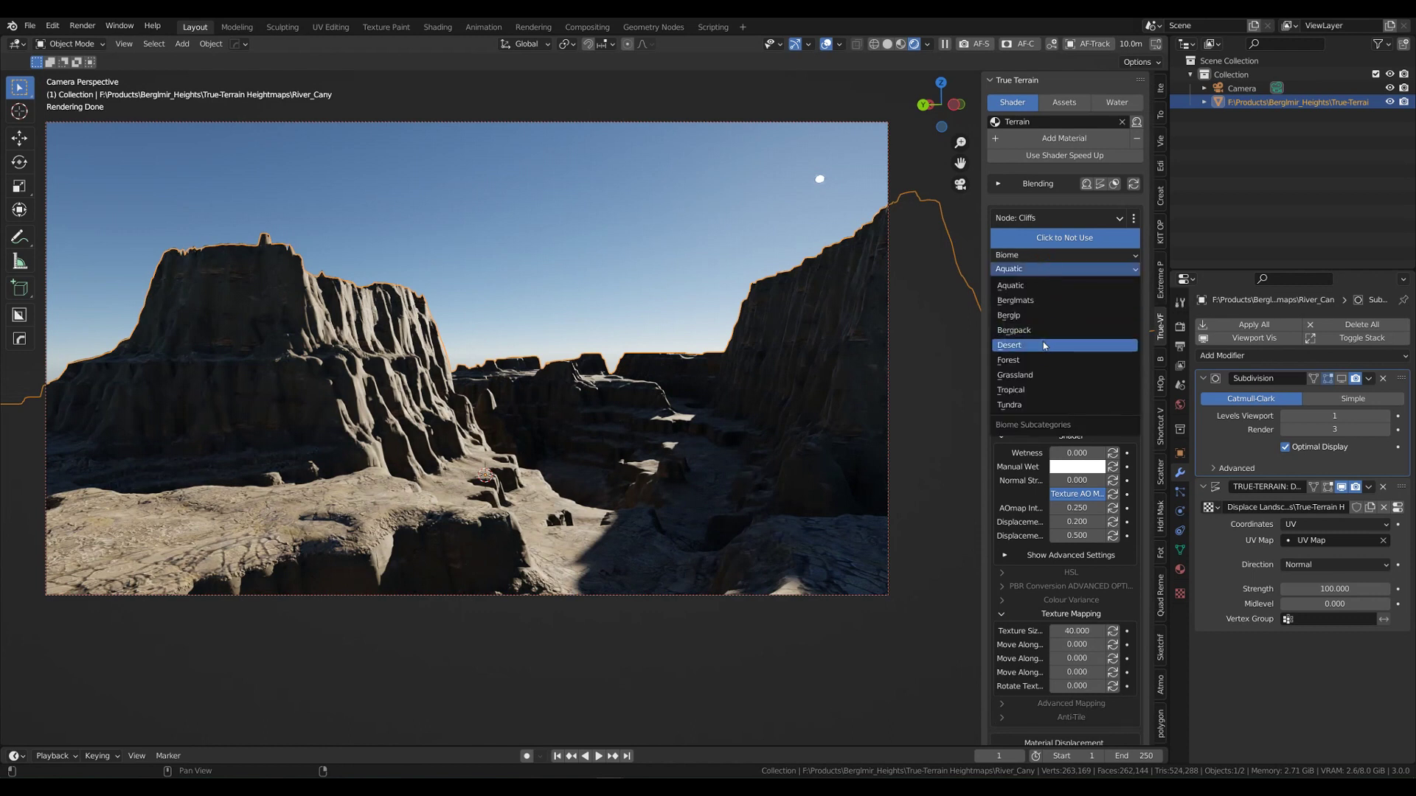
click(1075, 345)
click(1068, 317)
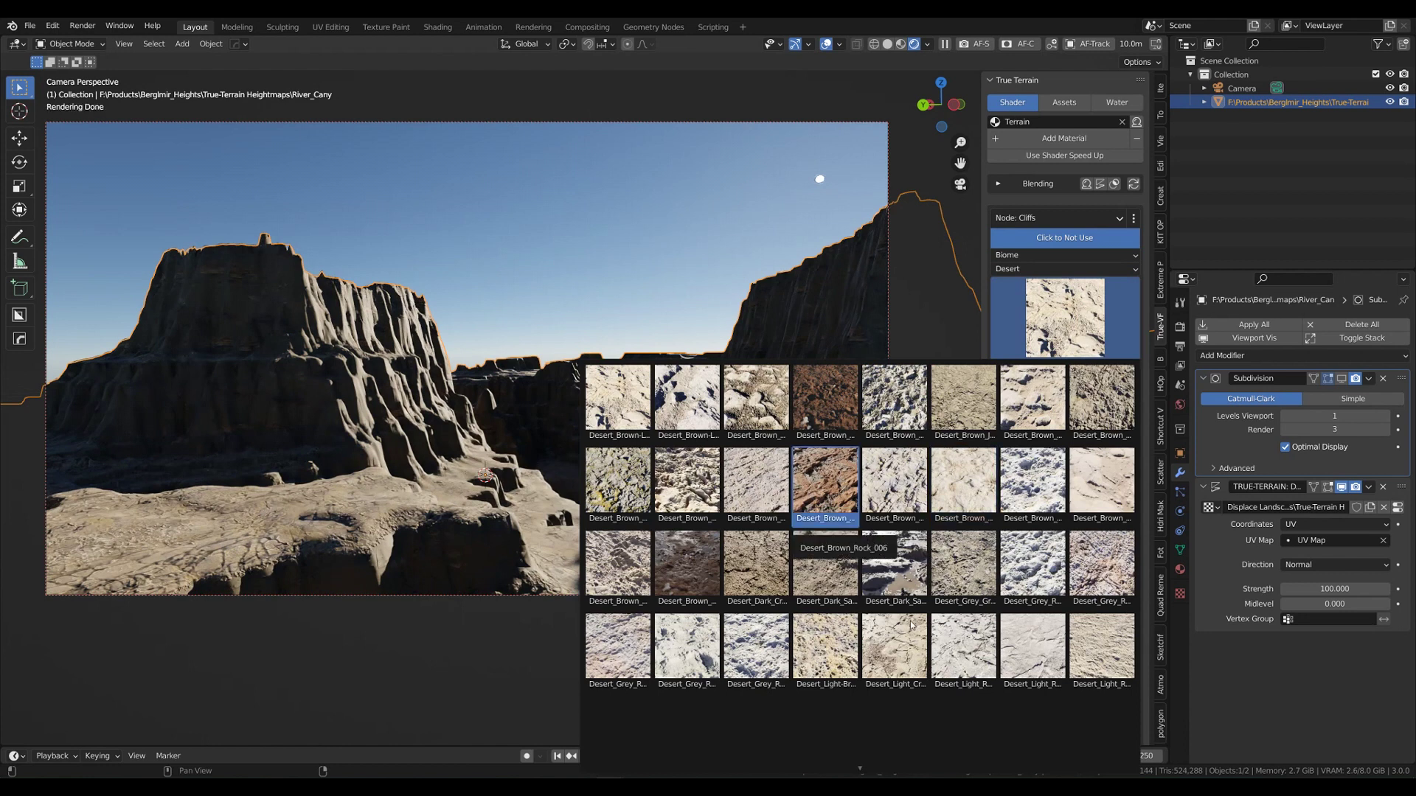
click(810, 494)
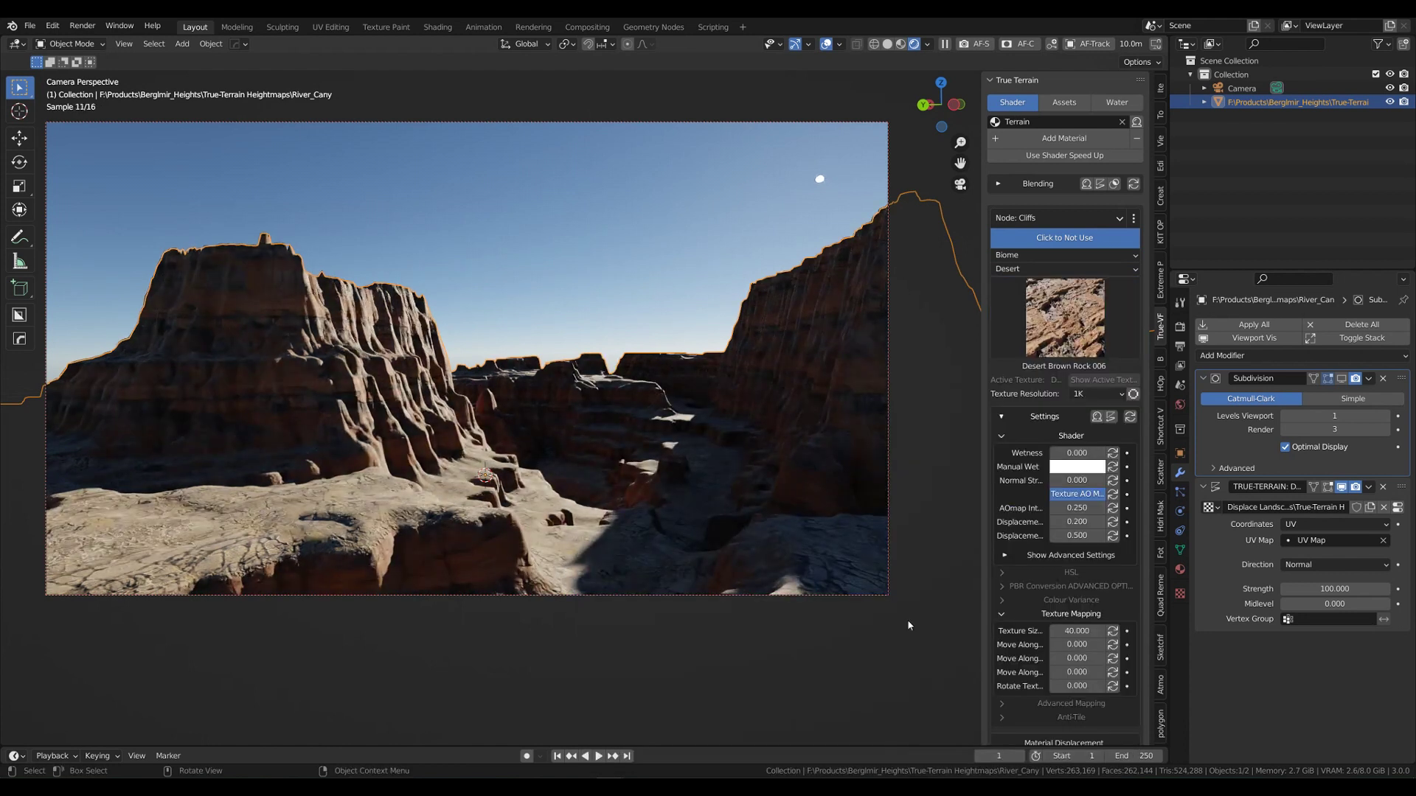
- Set the cliff Texture Size to 80, then 65, and enable the blend mask preview
click(1077, 631)
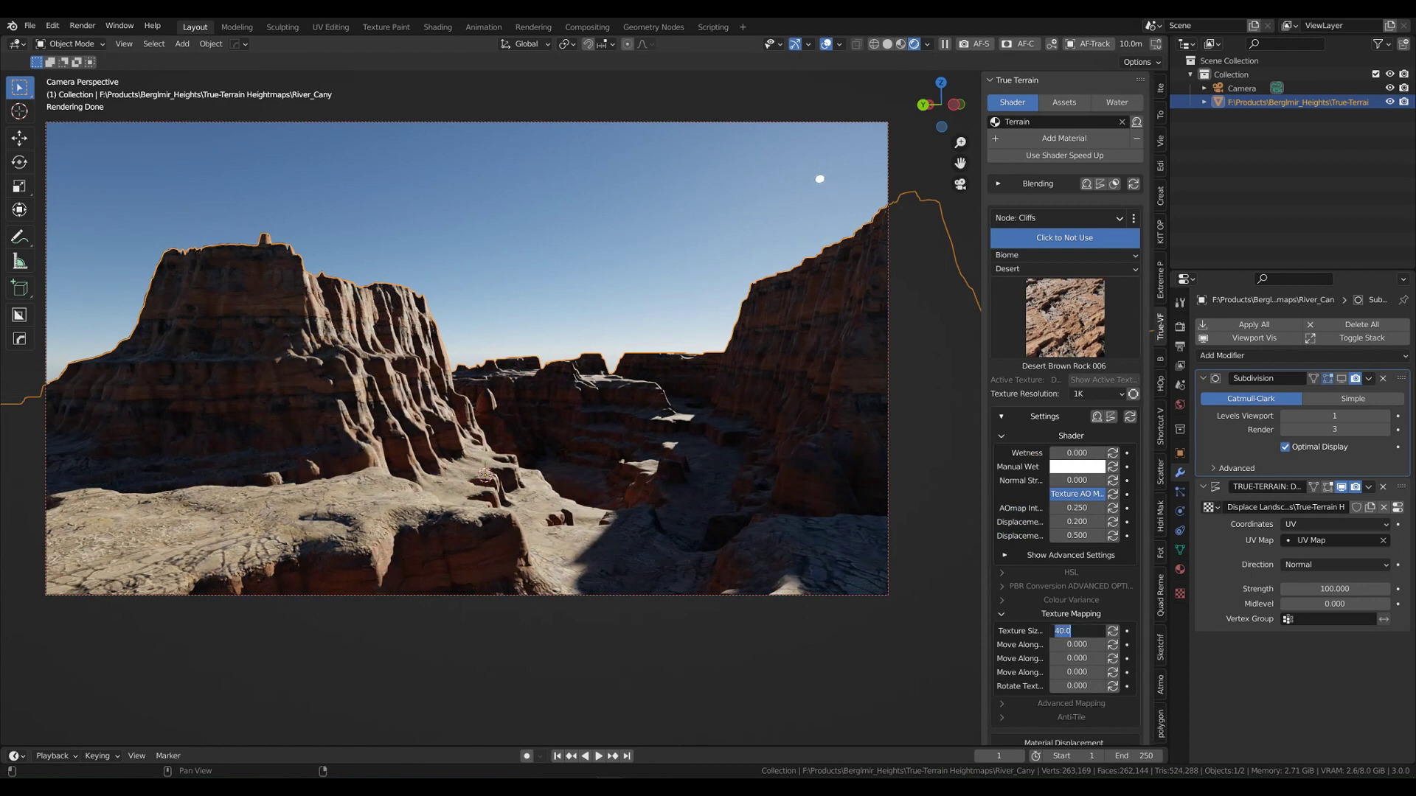
text(80)
key(Return)
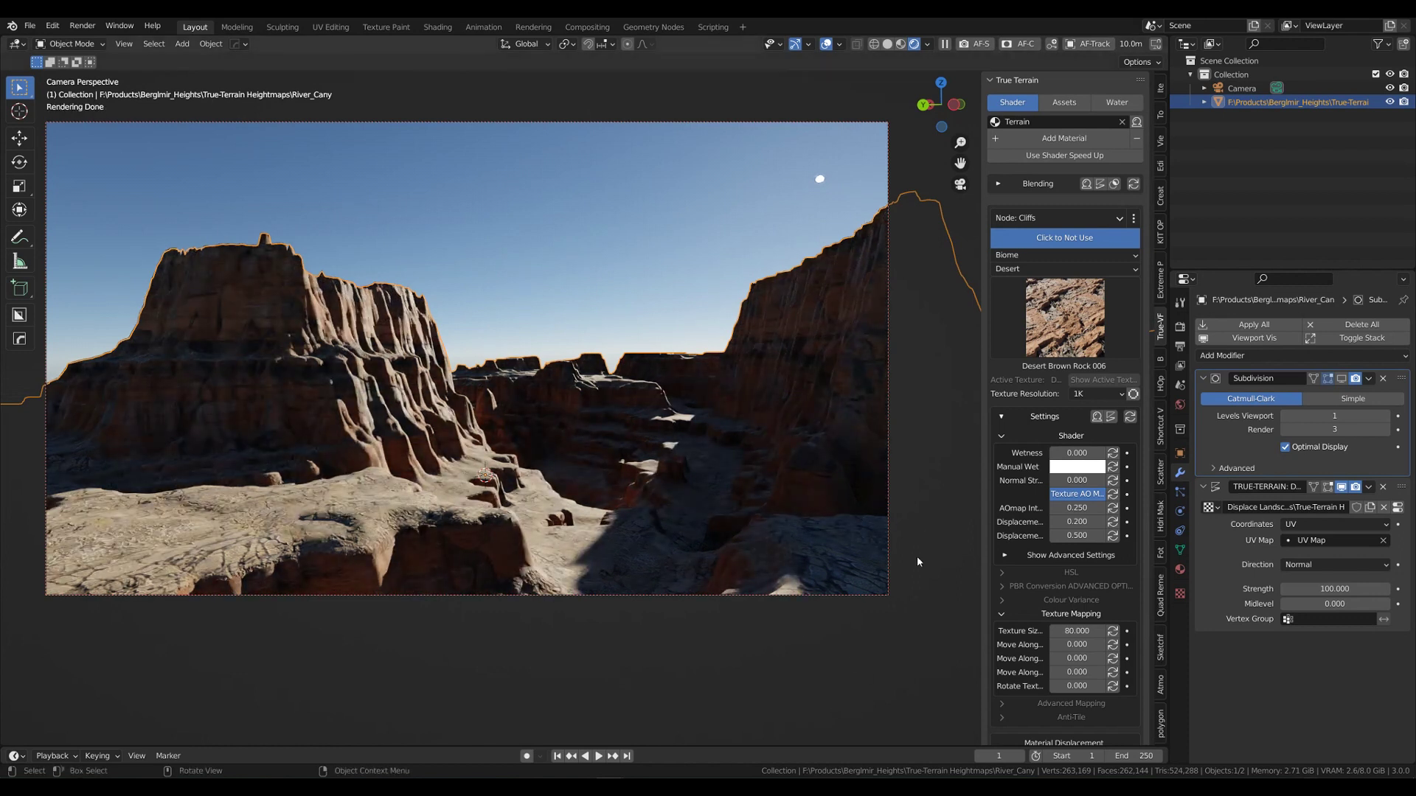
click(1077, 632)
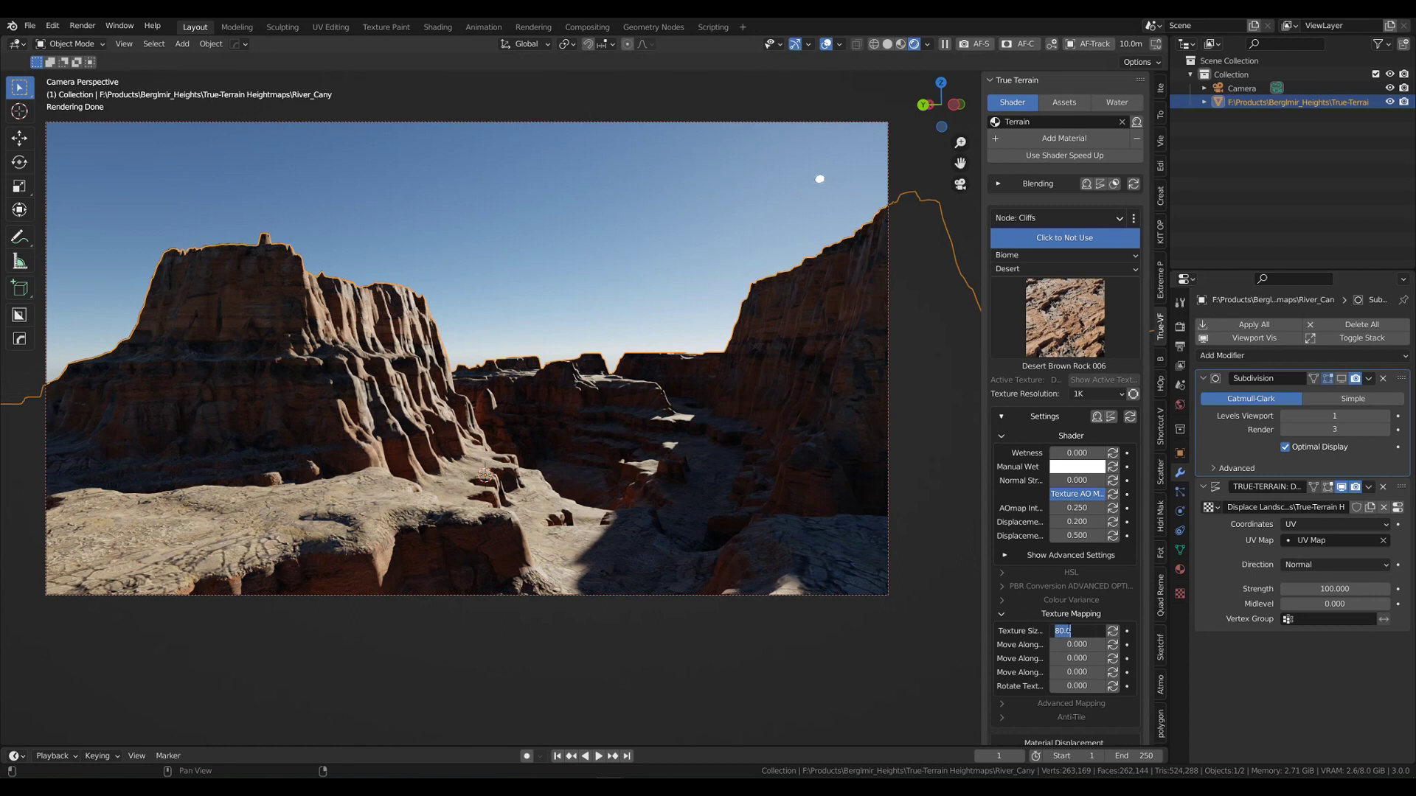
text(65)
key(Return)
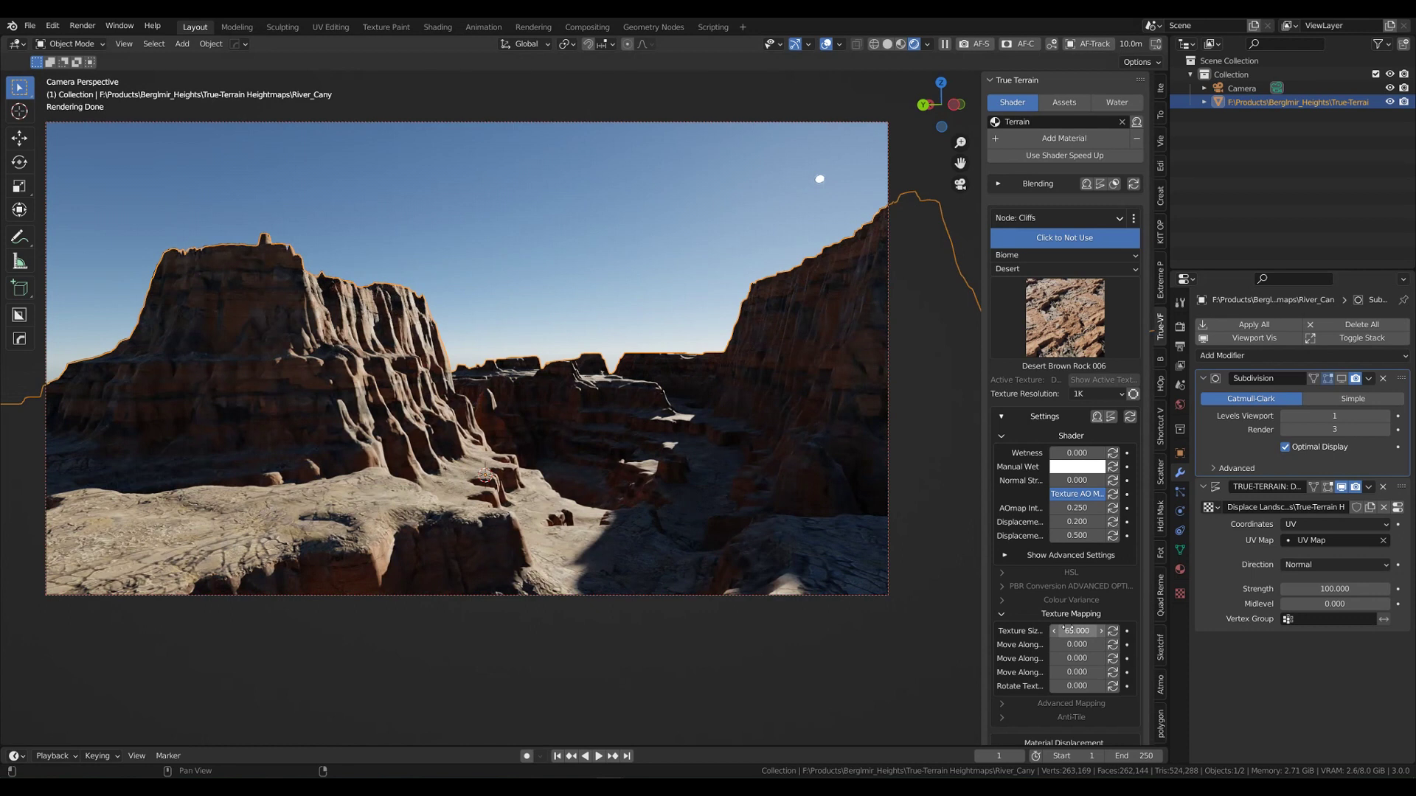
click(1115, 184)
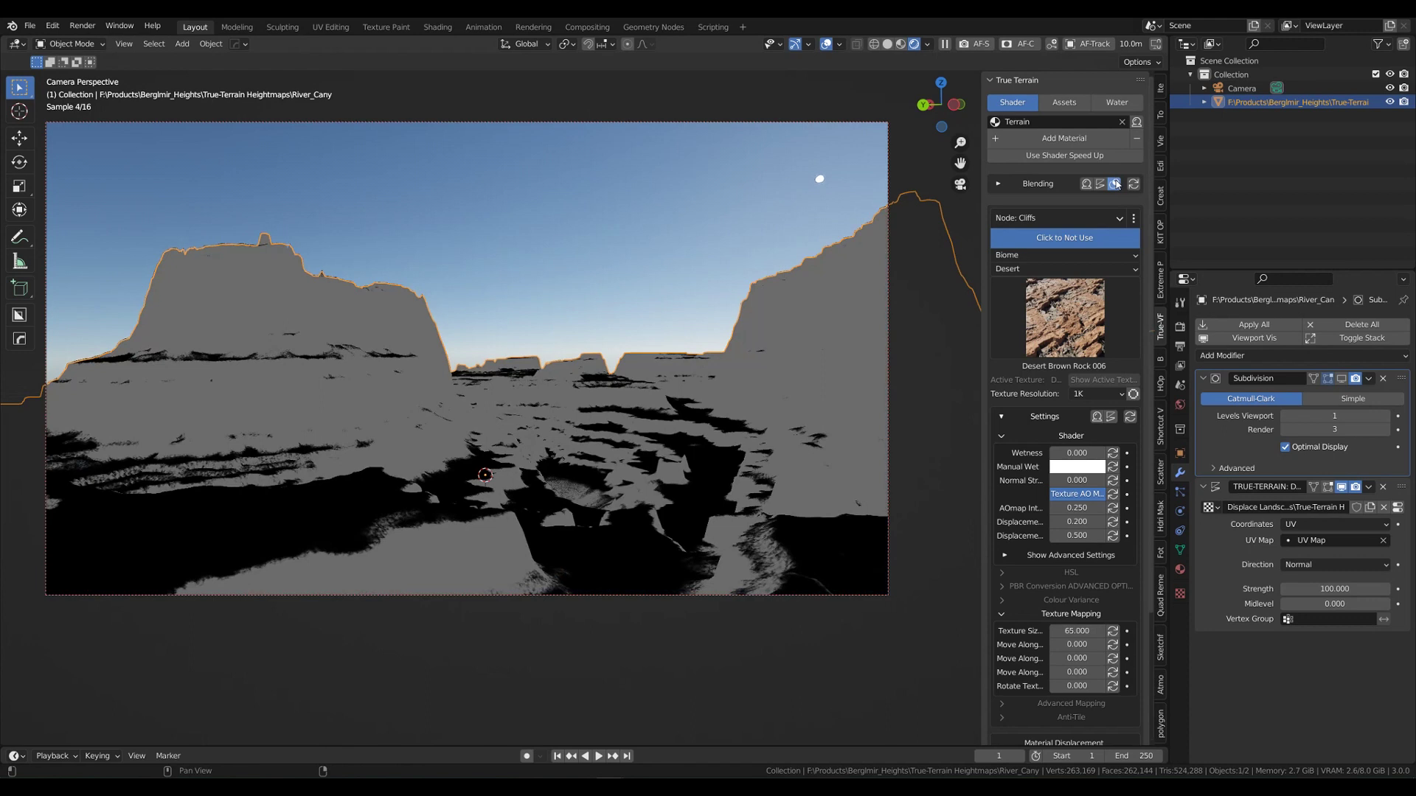
- Under Blending > Basic, set Ground-Cliff Coverage to 0.2 and Edge Bleed to 0.6, then disable the mask preview
click(999, 186)
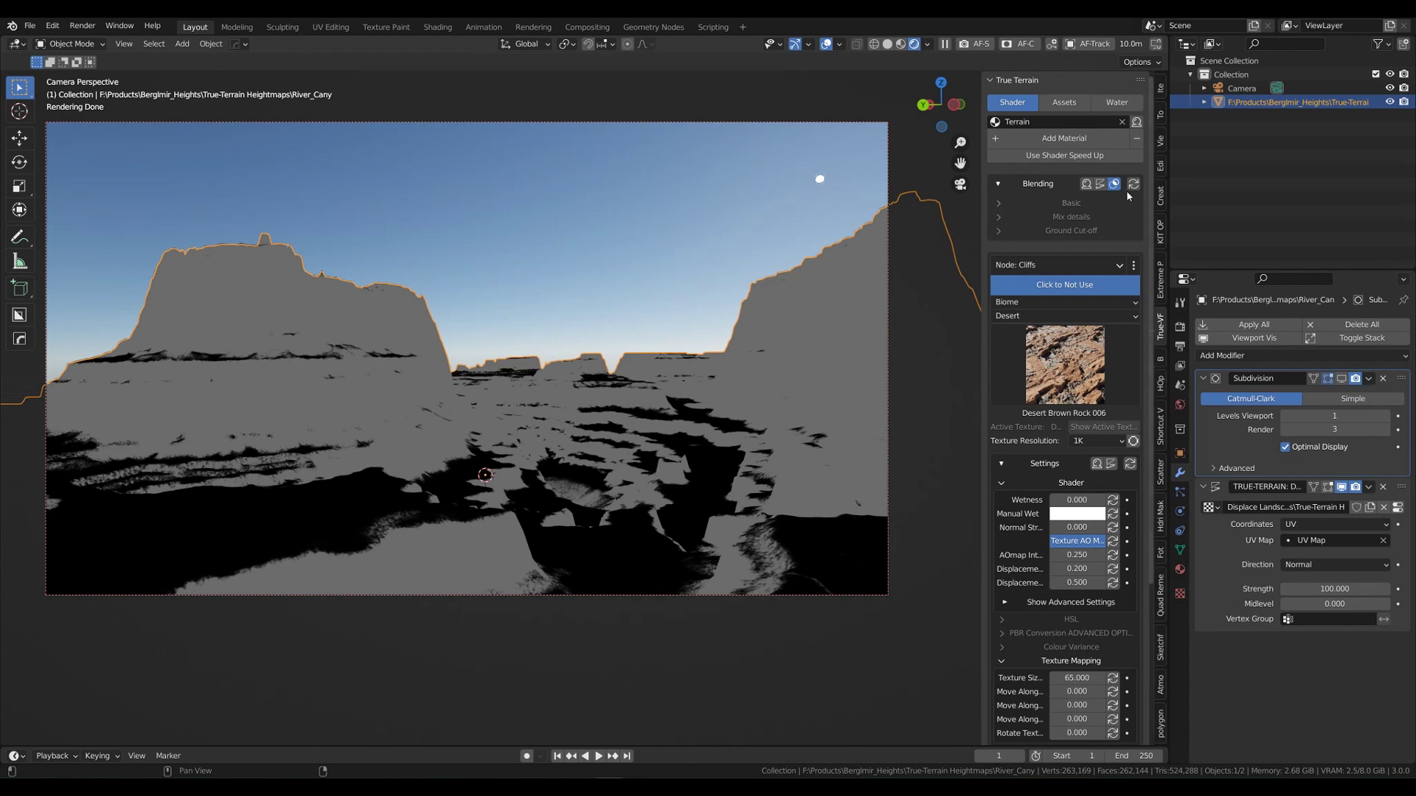
click(998, 205)
double_click(1062, 220)
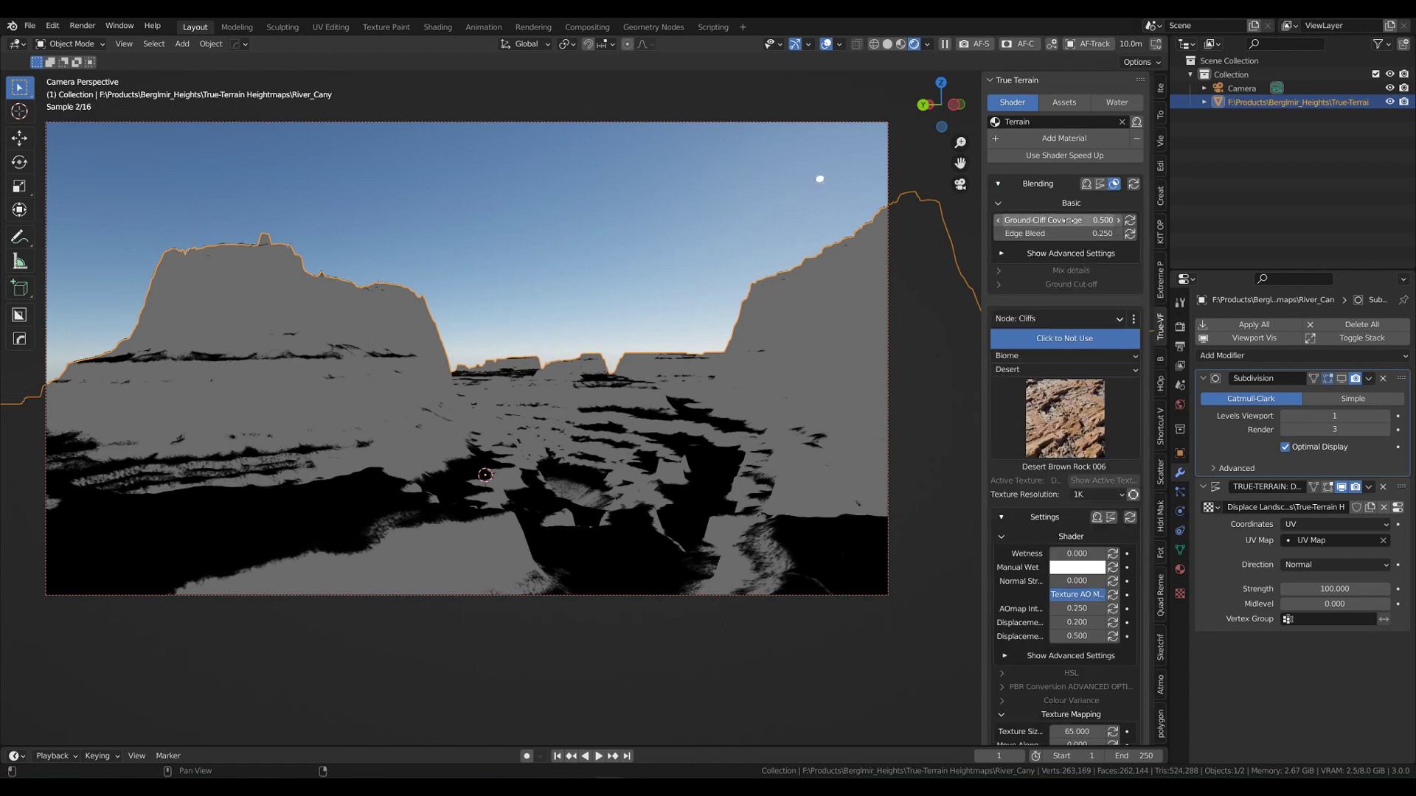
text(0.2)
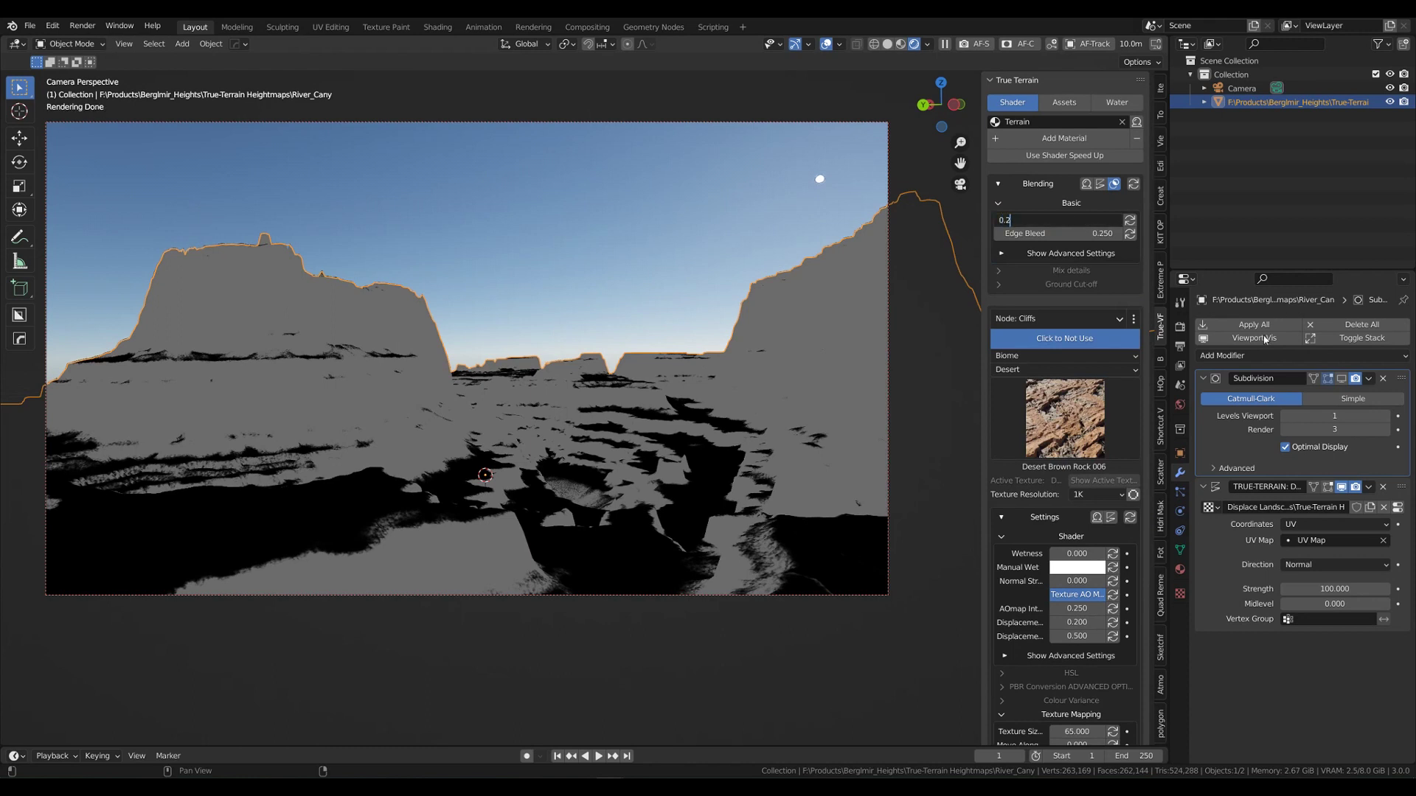
key(Return)
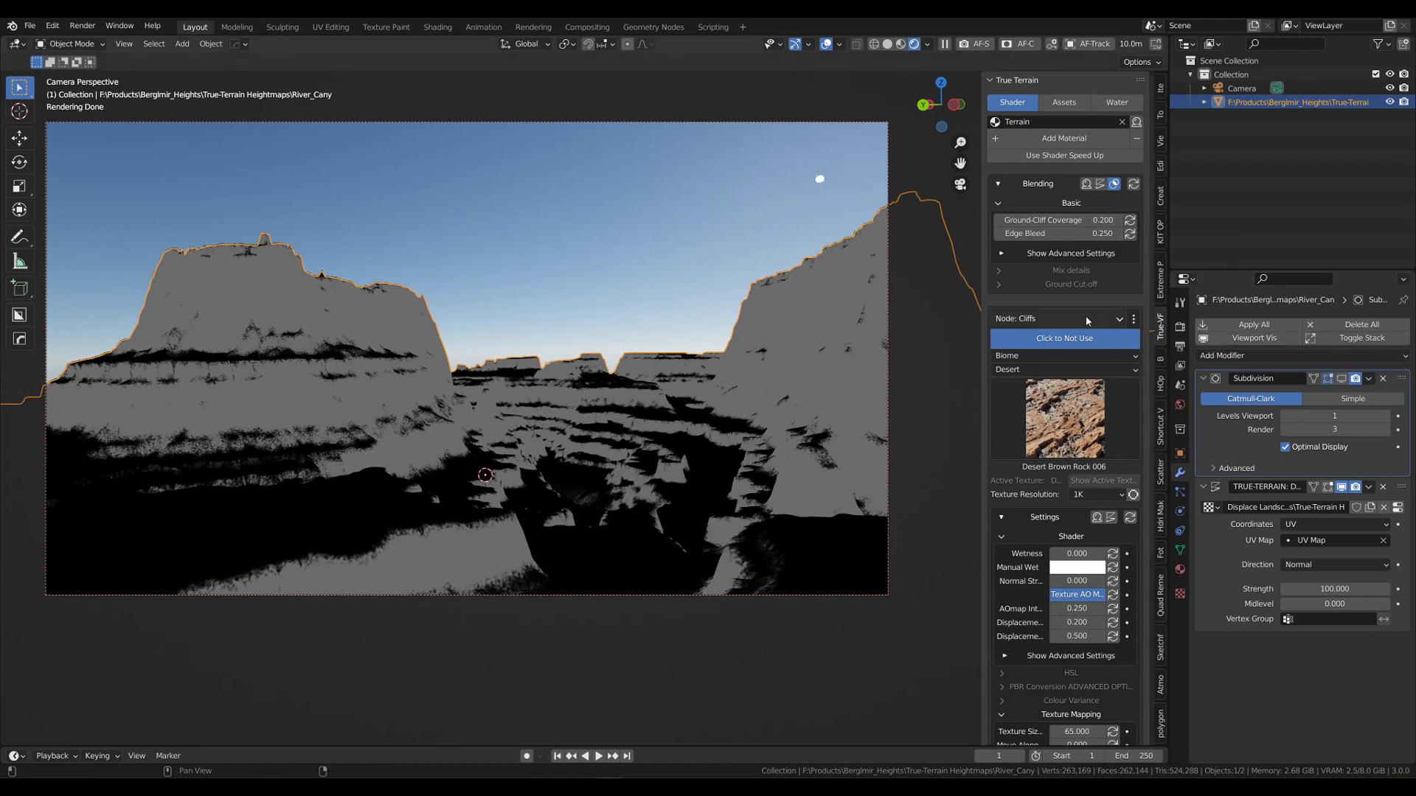
click(1068, 234)
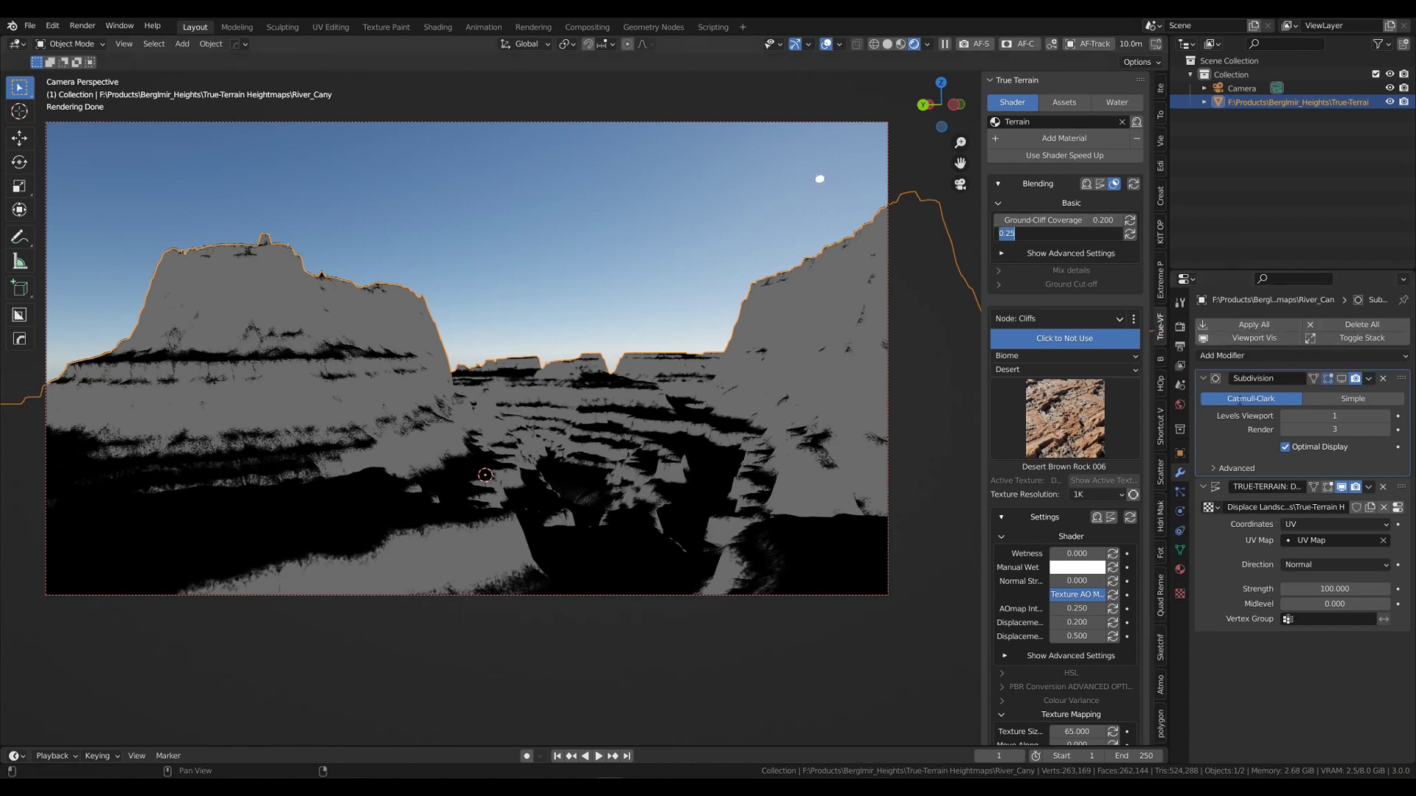
text(0.6)
key(Return)
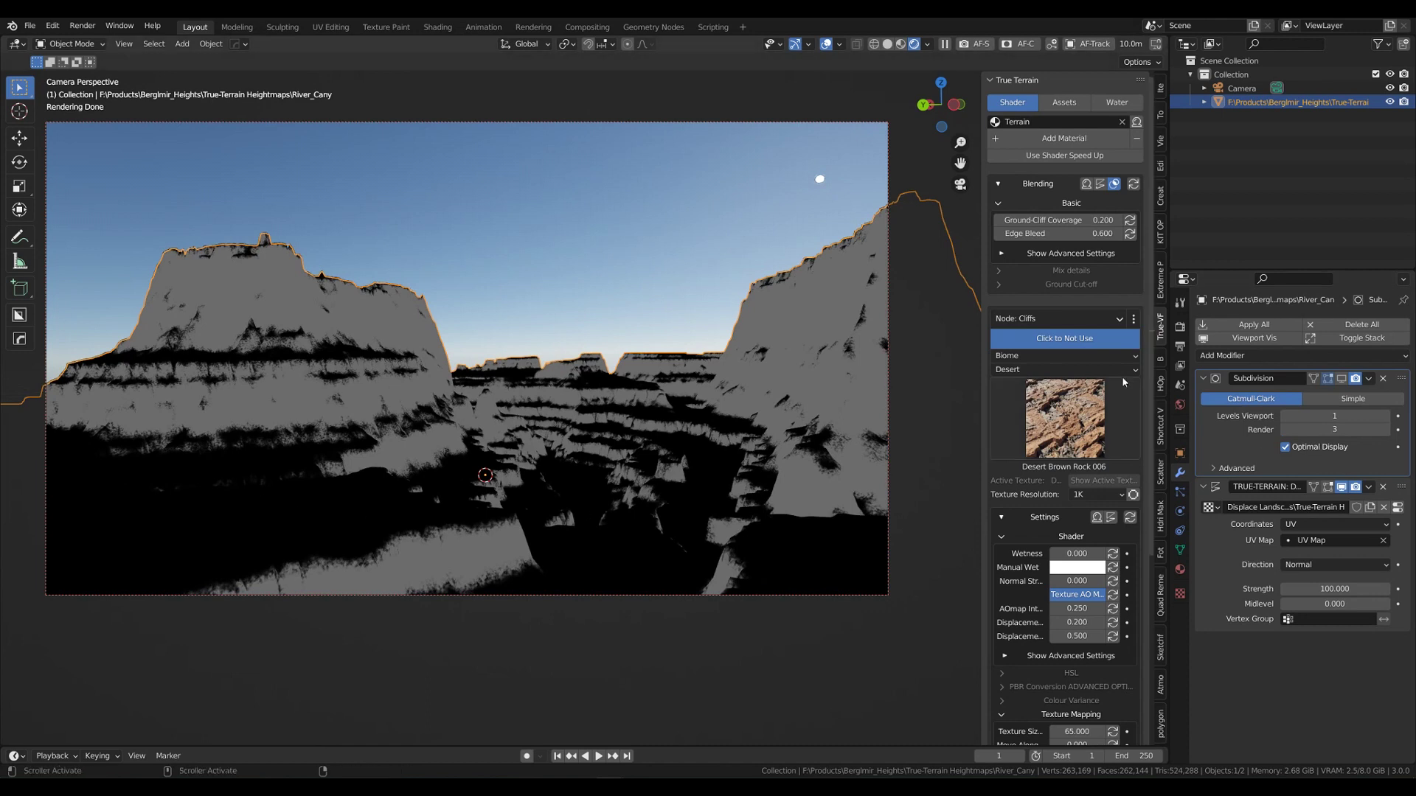
click(1115, 184)
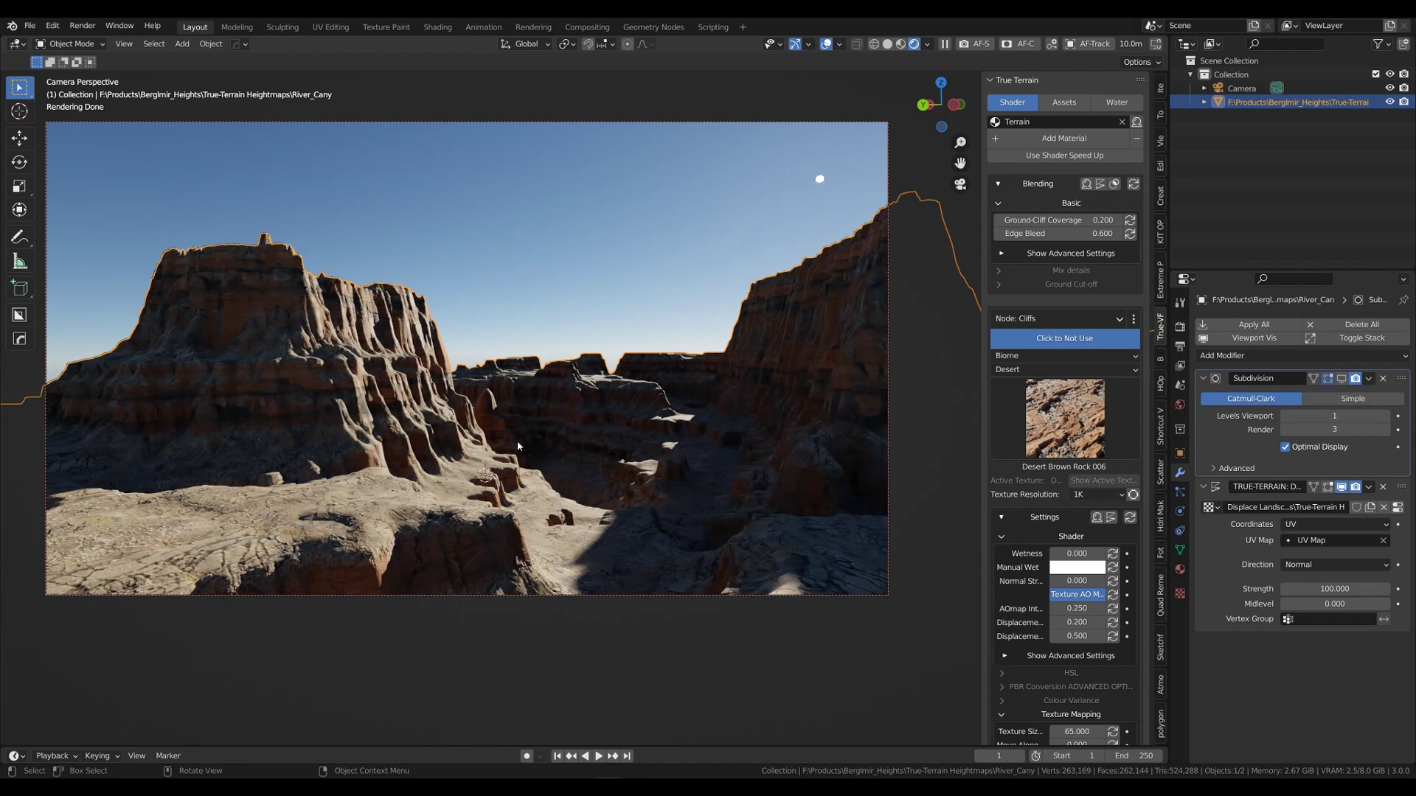
- Switch the viewport to Solid shading and render a test image with F12
click(888, 44)
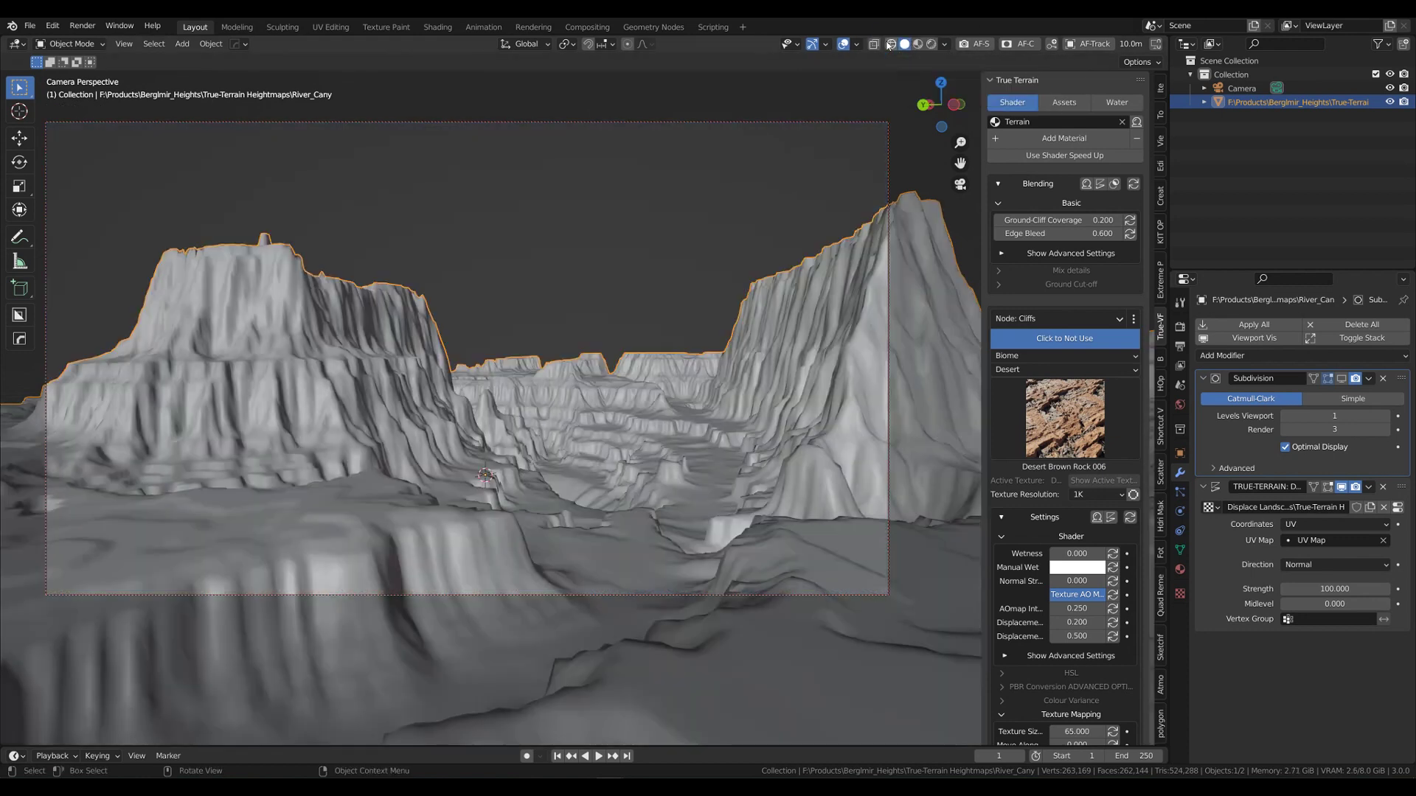
key(F12)
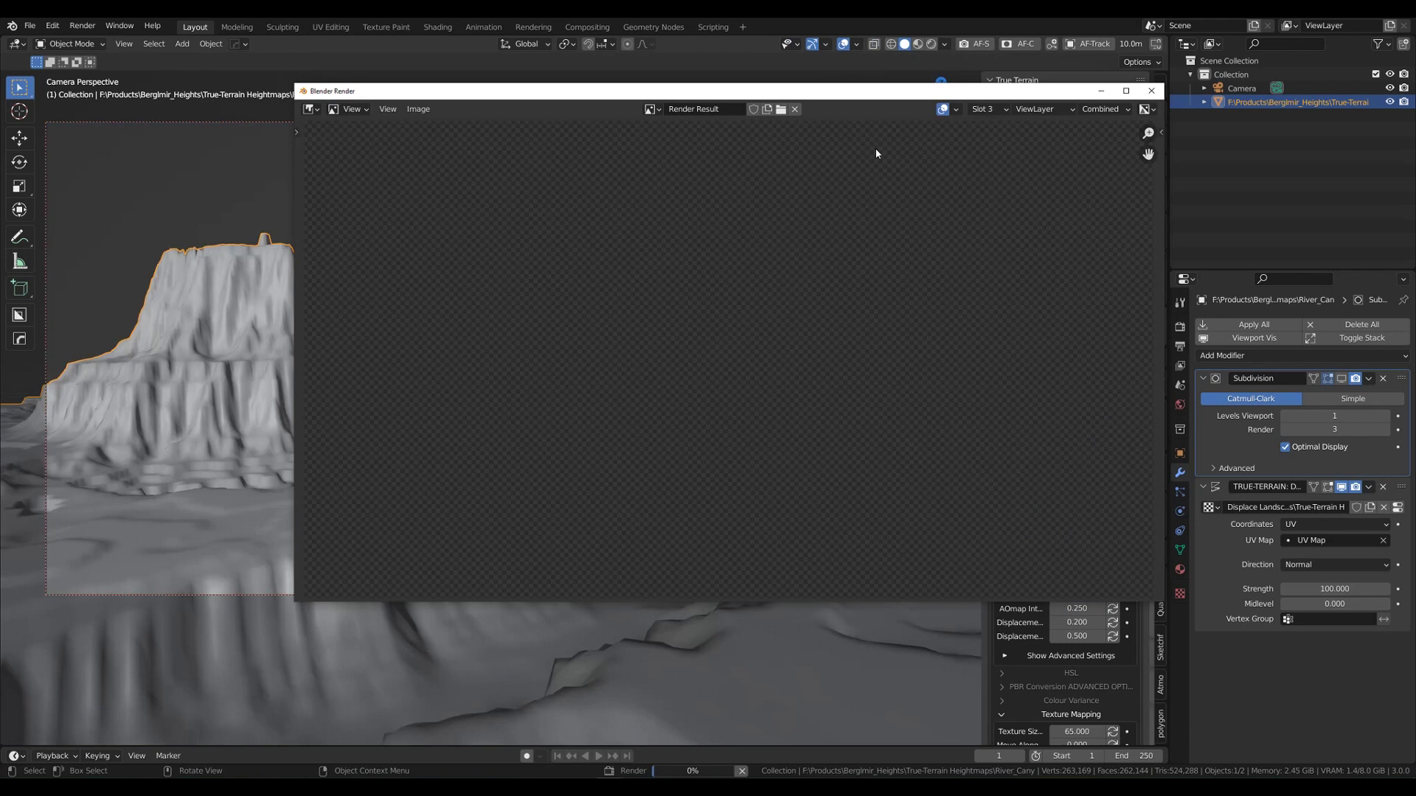